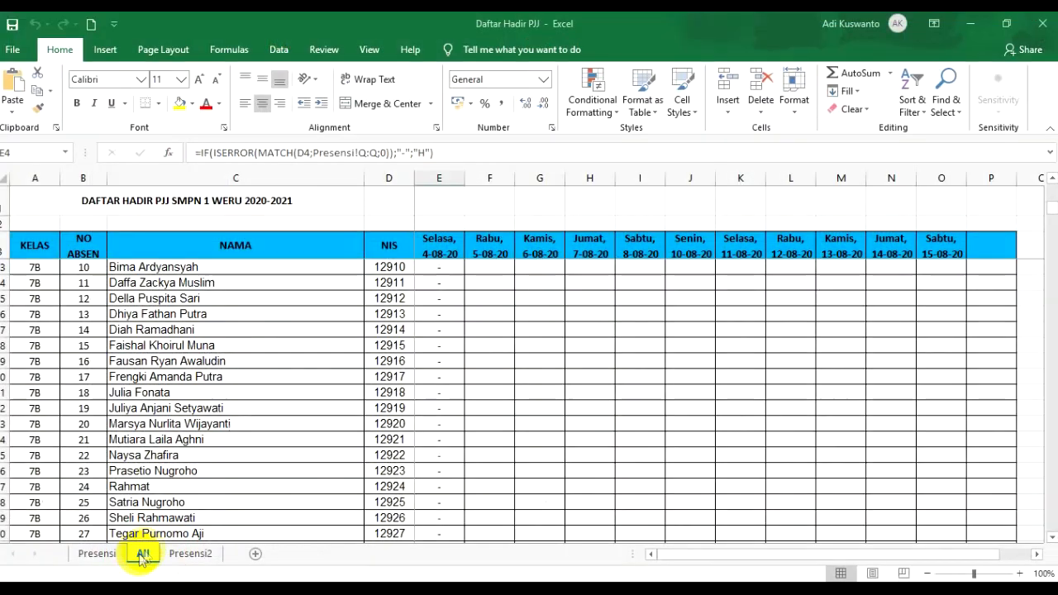
# Examine the student list on the All sheet from its first row, covering the class, roll number, name and NIS columns
pyautogui.scroll(12, 246, 465)
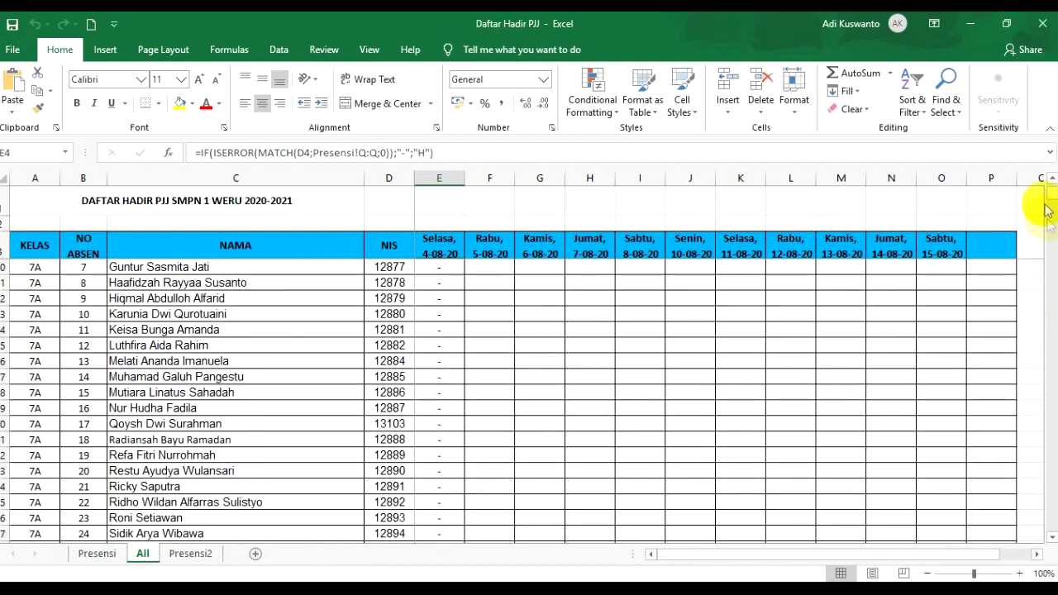
pyautogui.moveTo(1050, 198); pyautogui.dragTo(1046, 190)
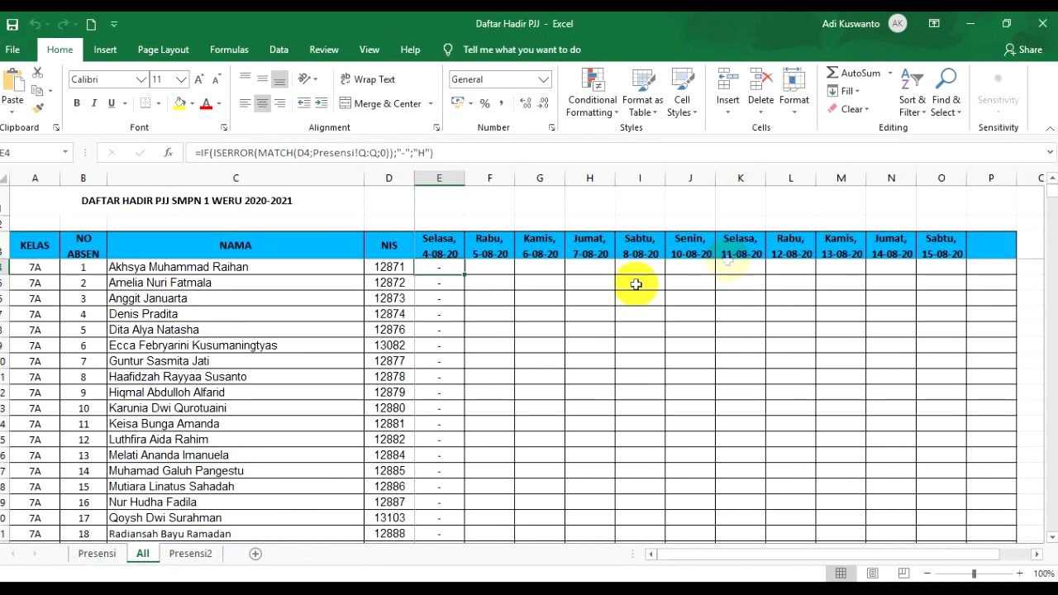
pyautogui.click(392, 266)
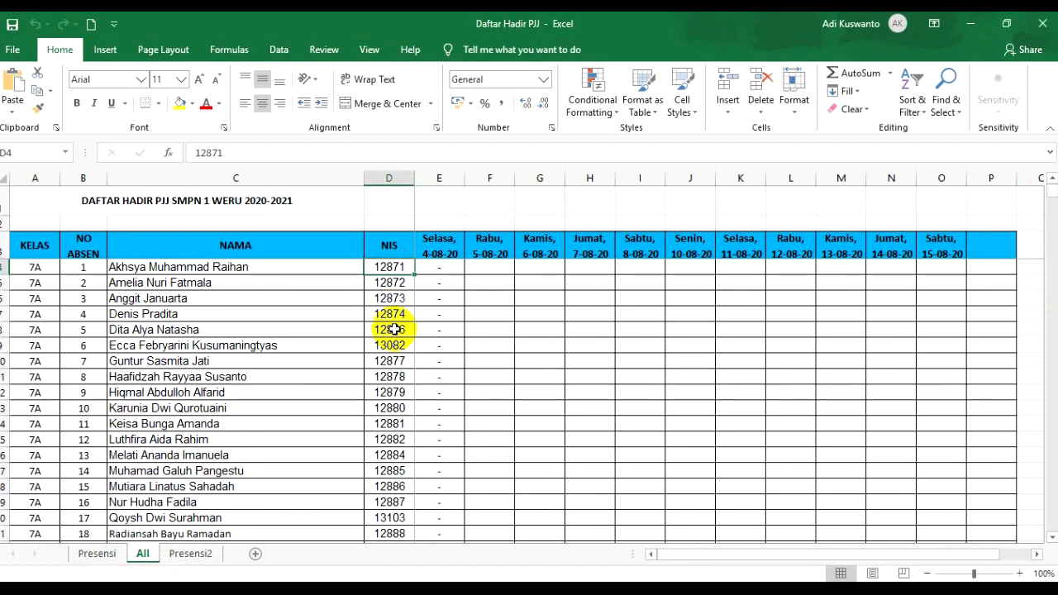
pyautogui.click(218, 268)
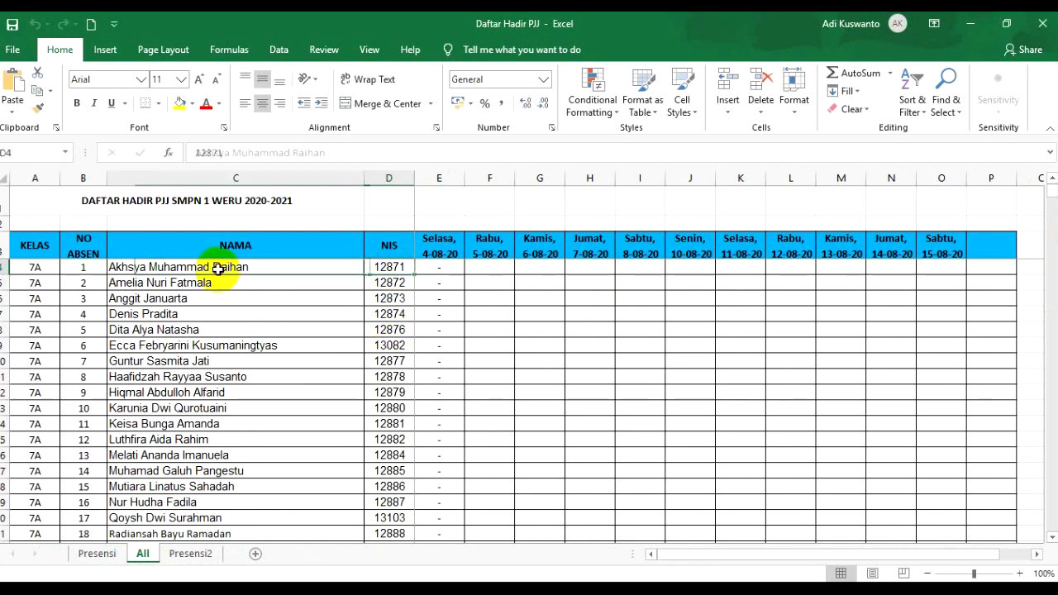
pyautogui.click(84, 266)
pyautogui.click(33, 266)
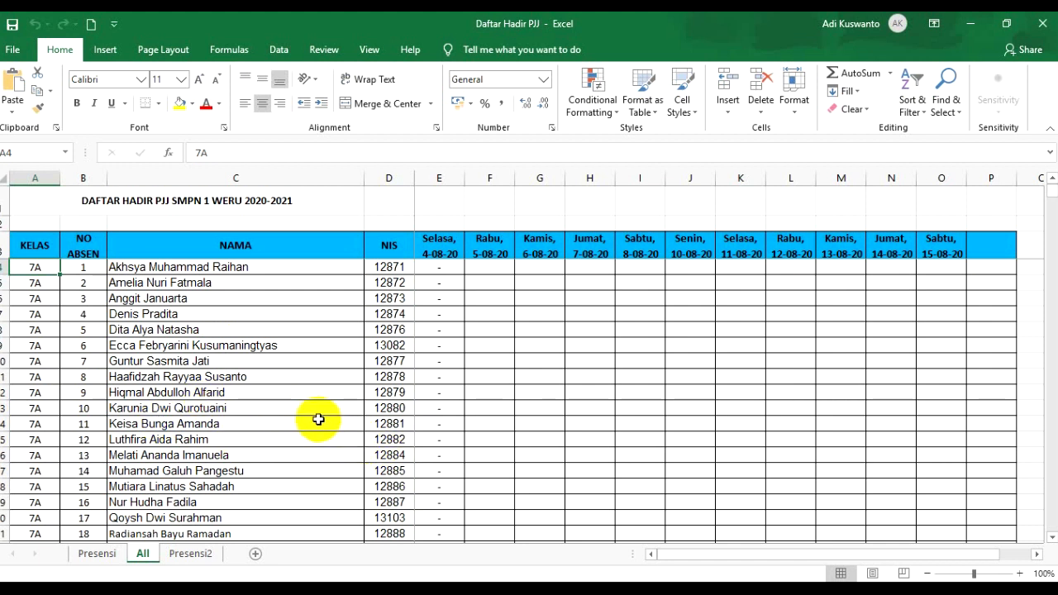
pyautogui.moveTo(35, 243); pyautogui.dragTo(380, 410)
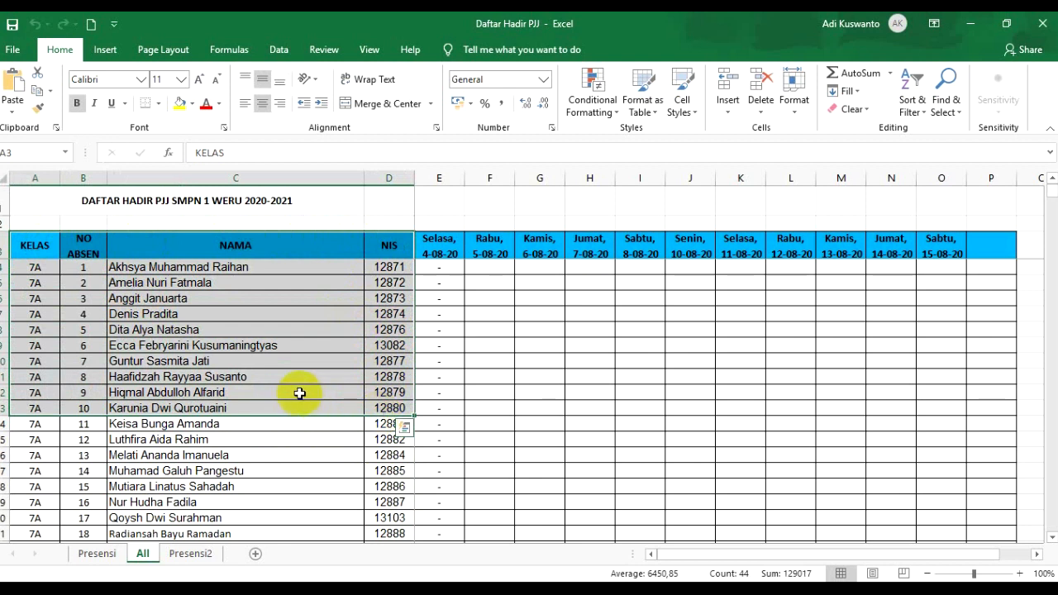
pyautogui.click(206, 253)
pyautogui.click(200, 270)
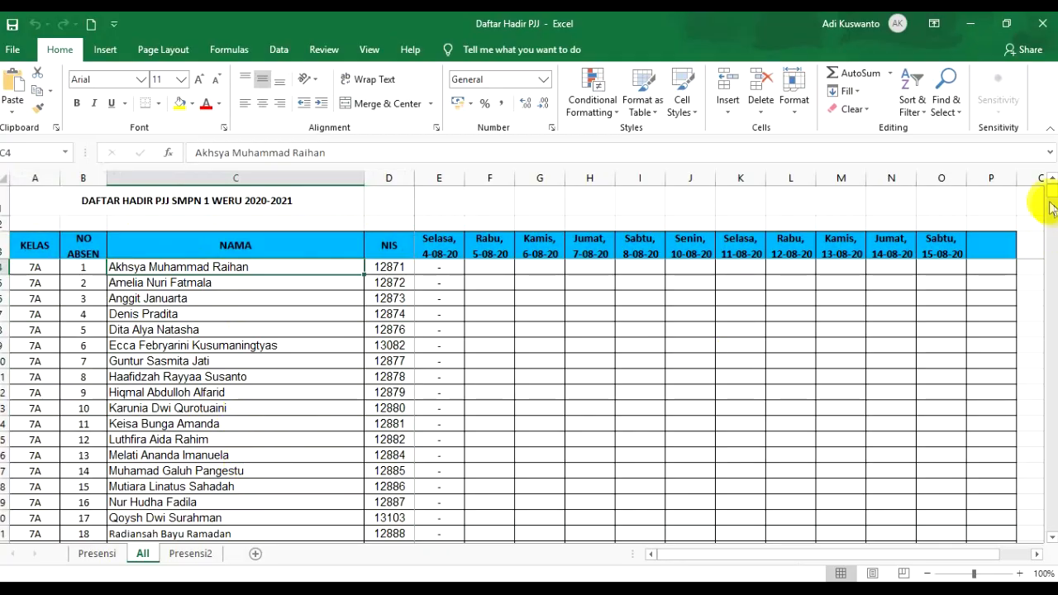
# Inspect the COUNTIF formulas in the JUMLAH HADIR and JUMLAH TIDAK HADIR rows beneath the student list for 4-08-20
pyautogui.moveTo(1051, 198); pyautogui.dragTo(968, 522)
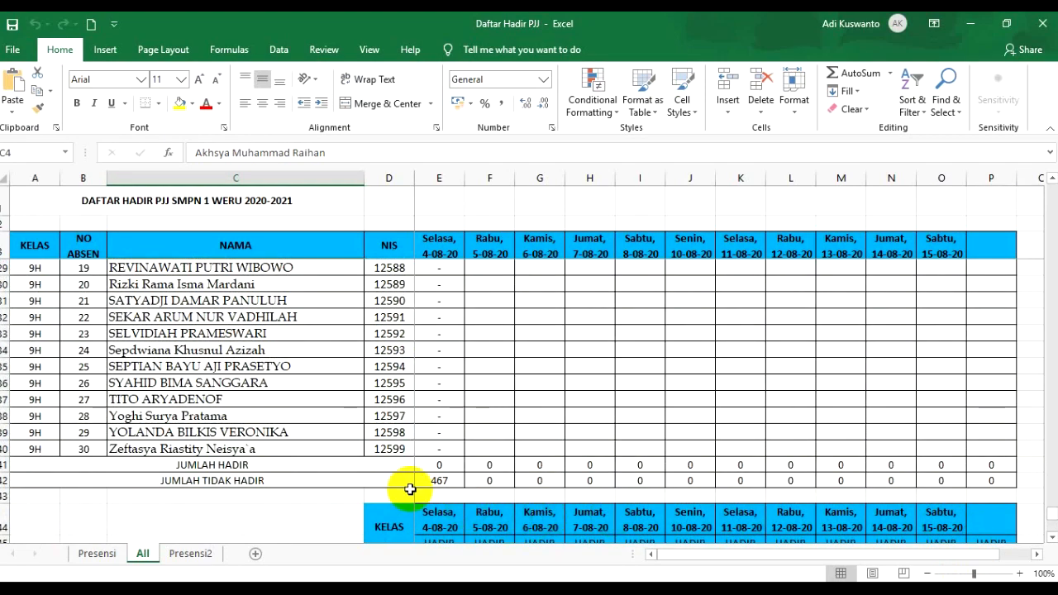
pyautogui.scroll(-3, 415, 460)
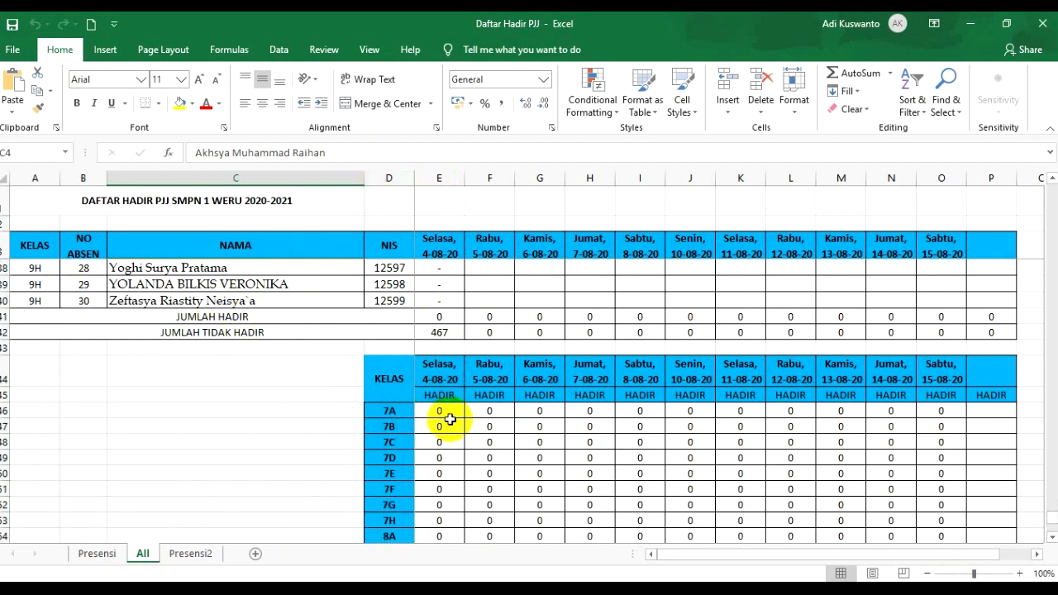
pyautogui.click(435, 331)
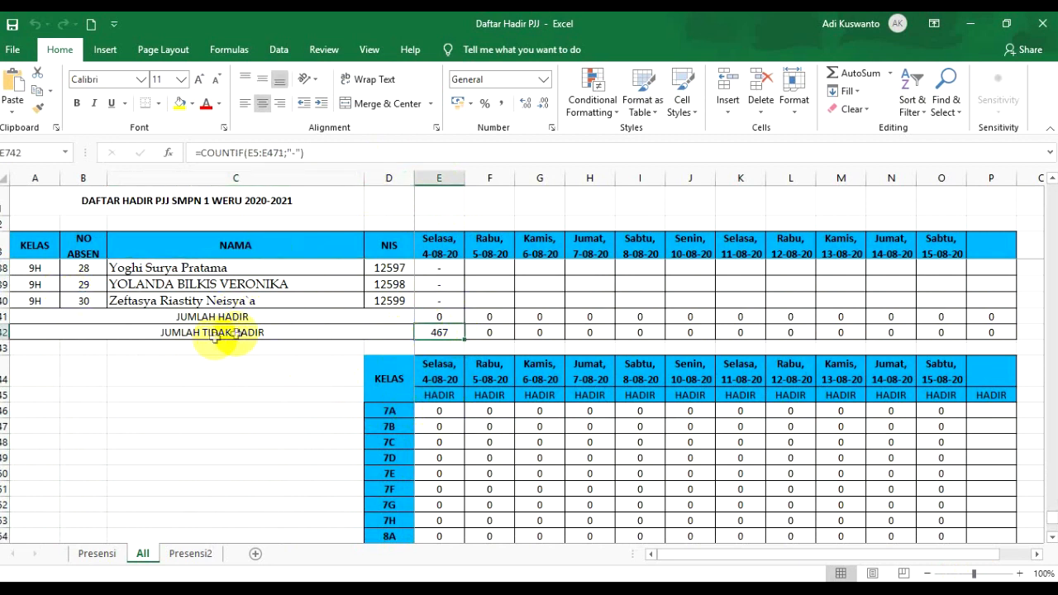
pyautogui.click(446, 316)
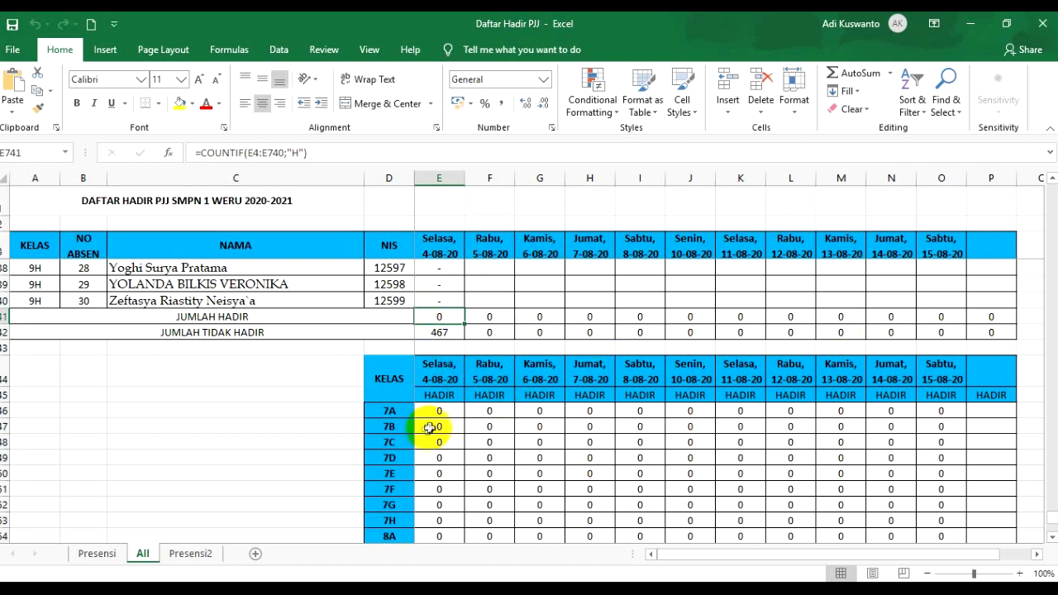
pyautogui.scroll(8, 659, 432)
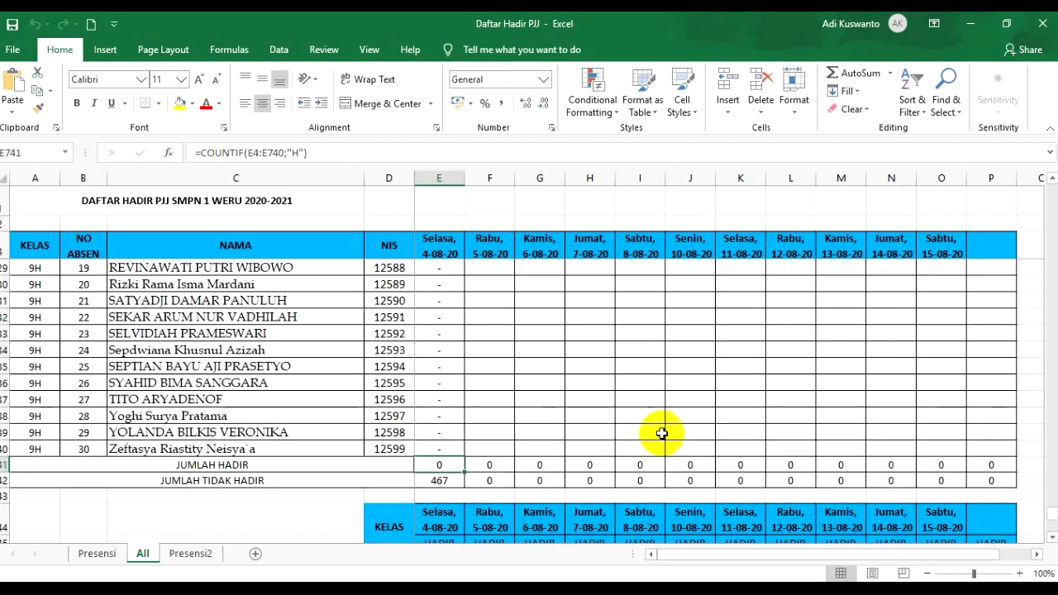
pyautogui.scroll(15, 661, 430)
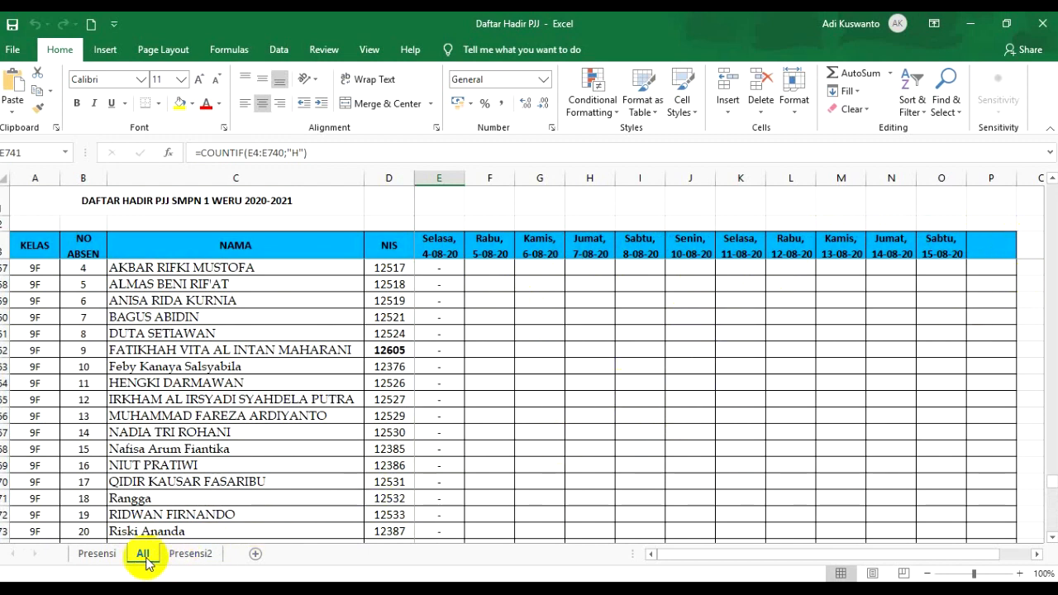
# Examine the grade 7 recap on the Presensi sheet, its JML SISWA values for 7A to 7C, and the REKAP TOTAL section
pyautogui.click(98, 555)
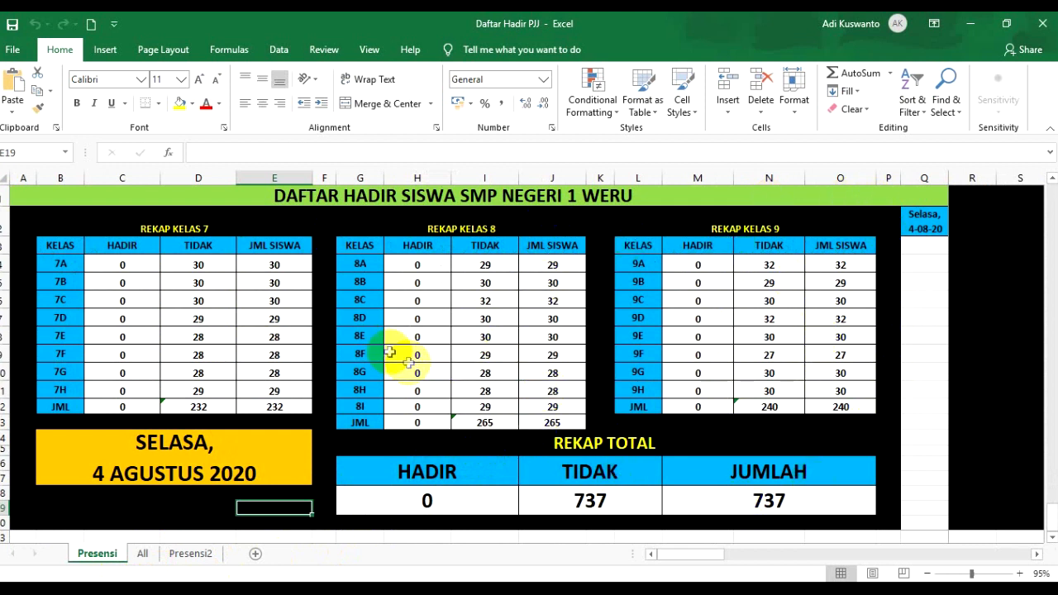
pyautogui.click(66, 268)
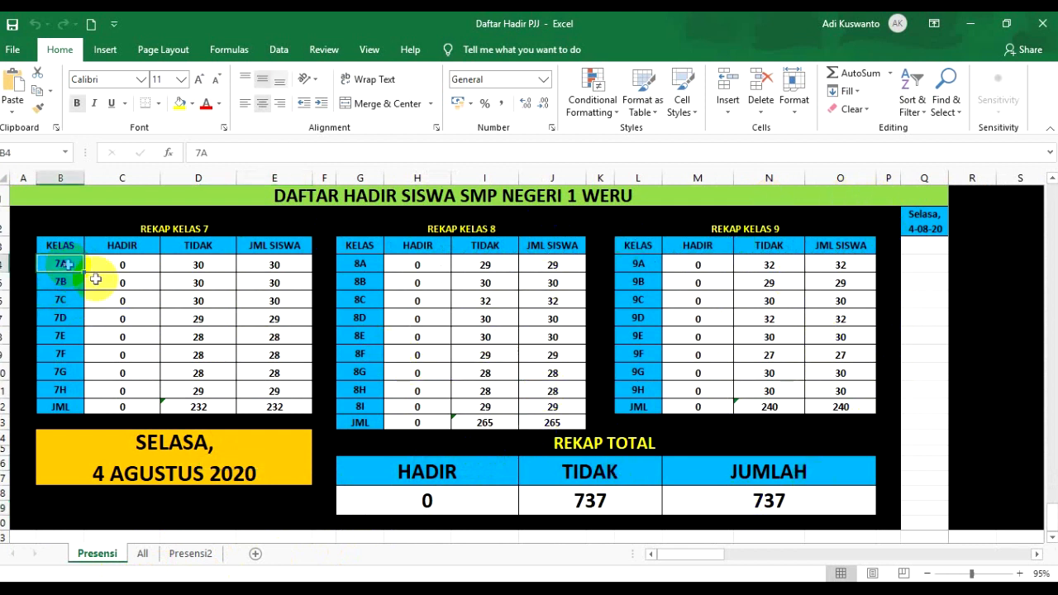
pyautogui.click(278, 246)
pyautogui.click(278, 264)
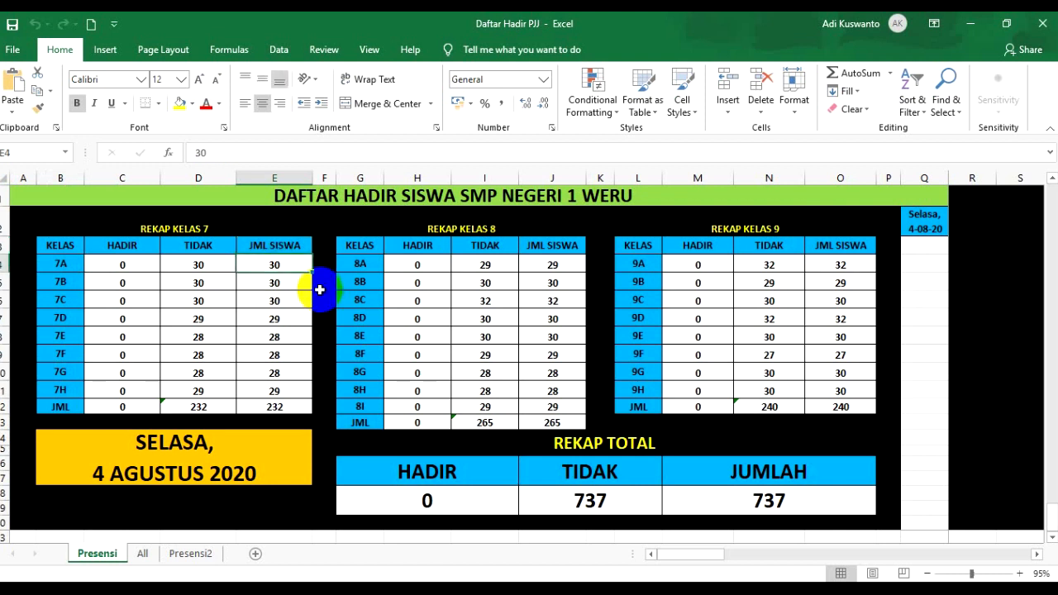
pyautogui.click(284, 249)
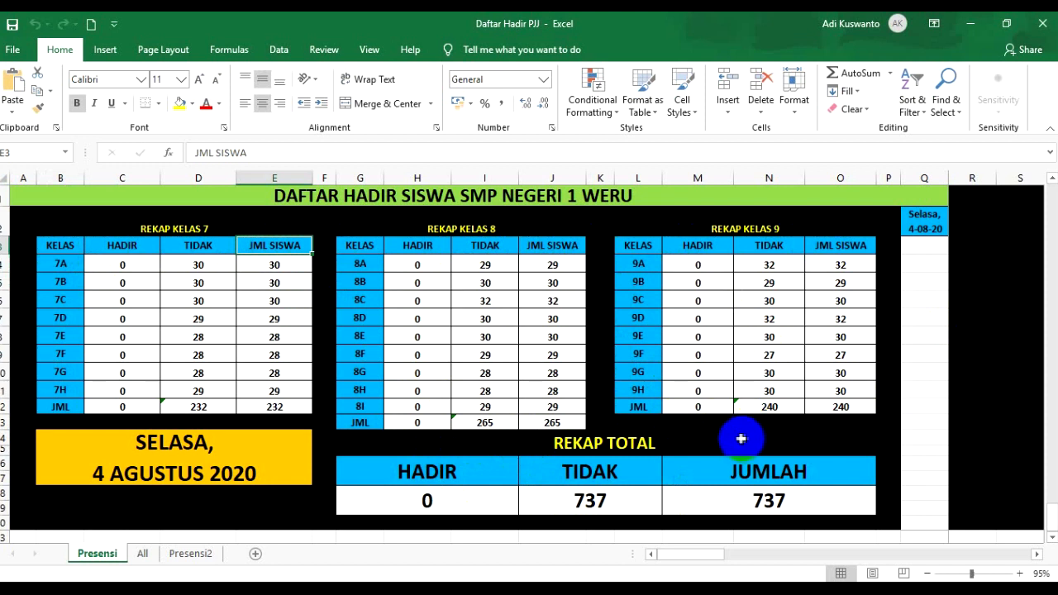
pyautogui.click(710, 442)
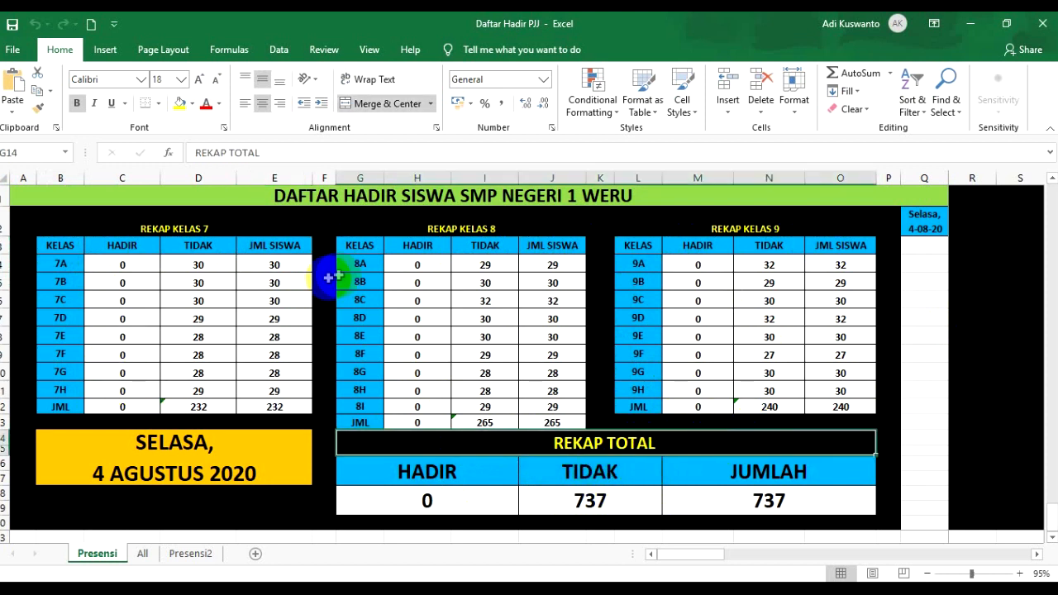
pyautogui.click(282, 268)
pyautogui.click(281, 285)
pyautogui.click(282, 300)
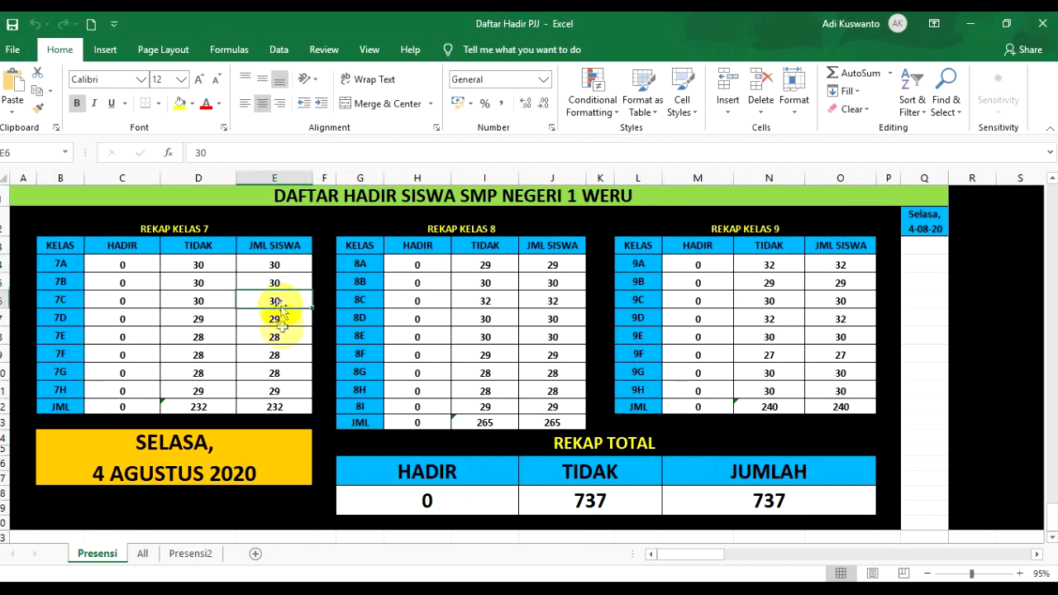
# Inspect the grade 8 student counts, the formulas behind its TIDAK and HADIR columns, and the JUMLAH formula in REKAP TOTAL
pyautogui.click(558, 404)
pyautogui.click(560, 373)
pyautogui.click(552, 266)
pyautogui.click(484, 265)
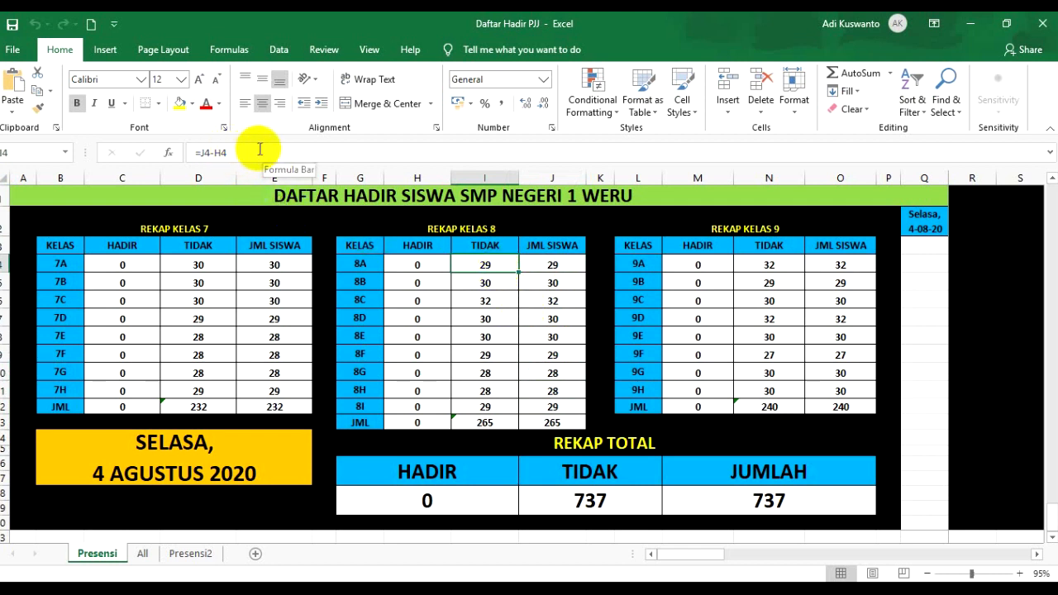
pyautogui.click(416, 264)
pyautogui.click(429, 282)
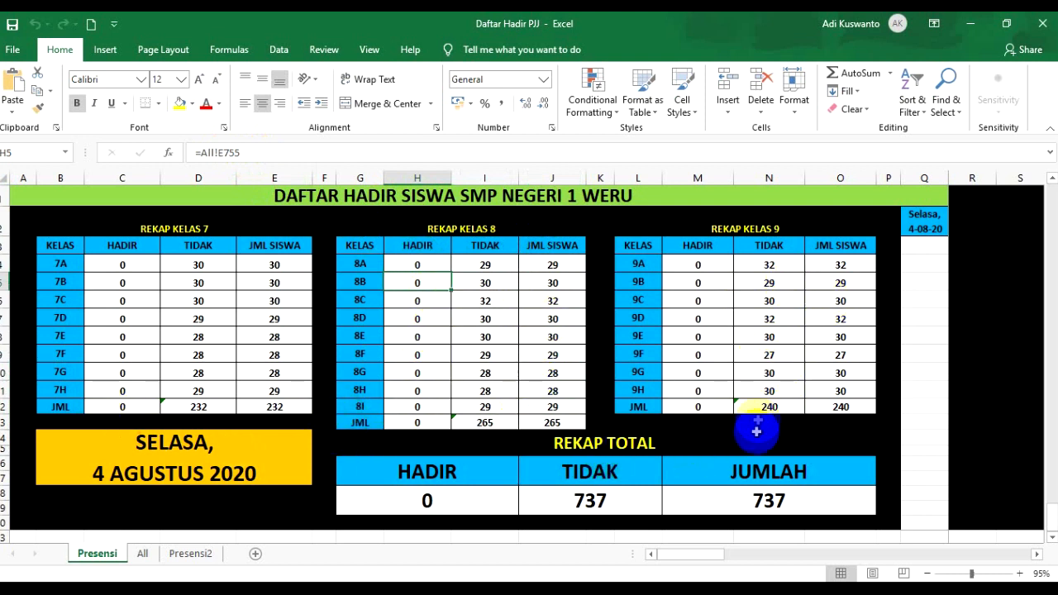
pyautogui.click(752, 501)
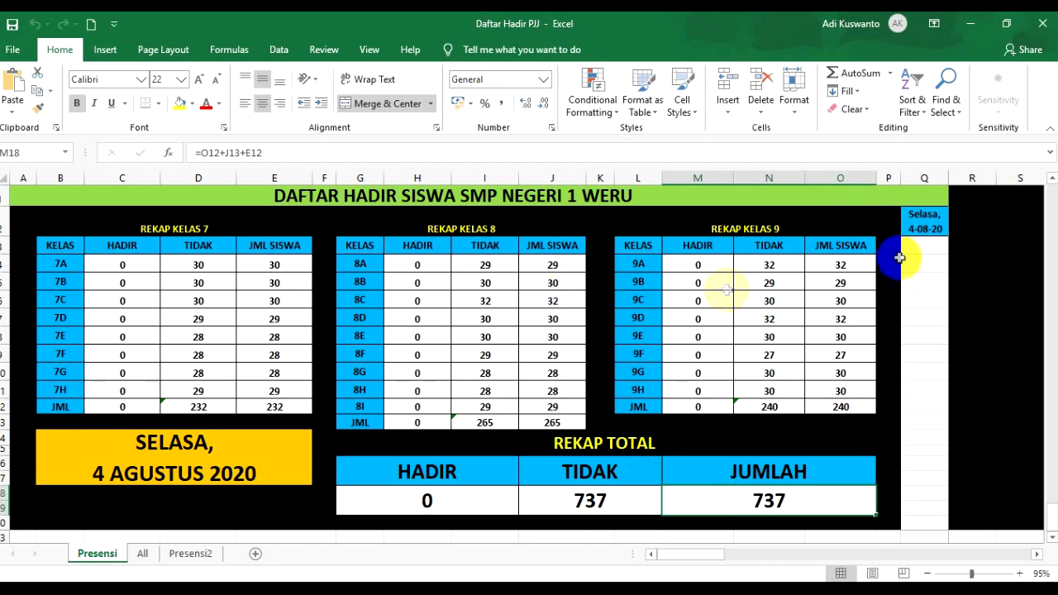
# Check the dated attendance column on Presensi and compare that sheet's layout with Presensi2
pyautogui.click(797, 220)
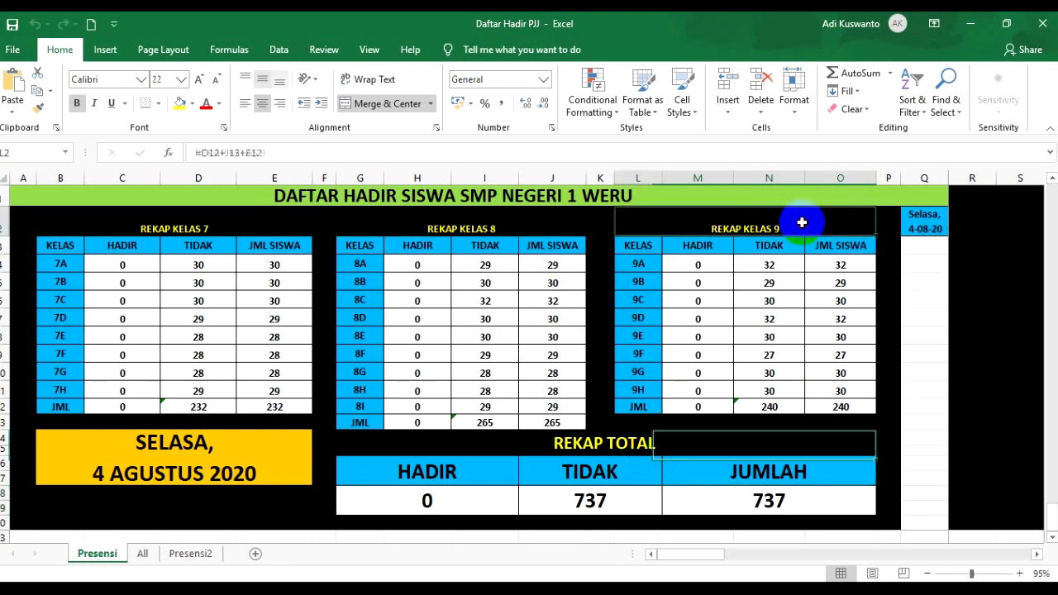
pyautogui.click(919, 220)
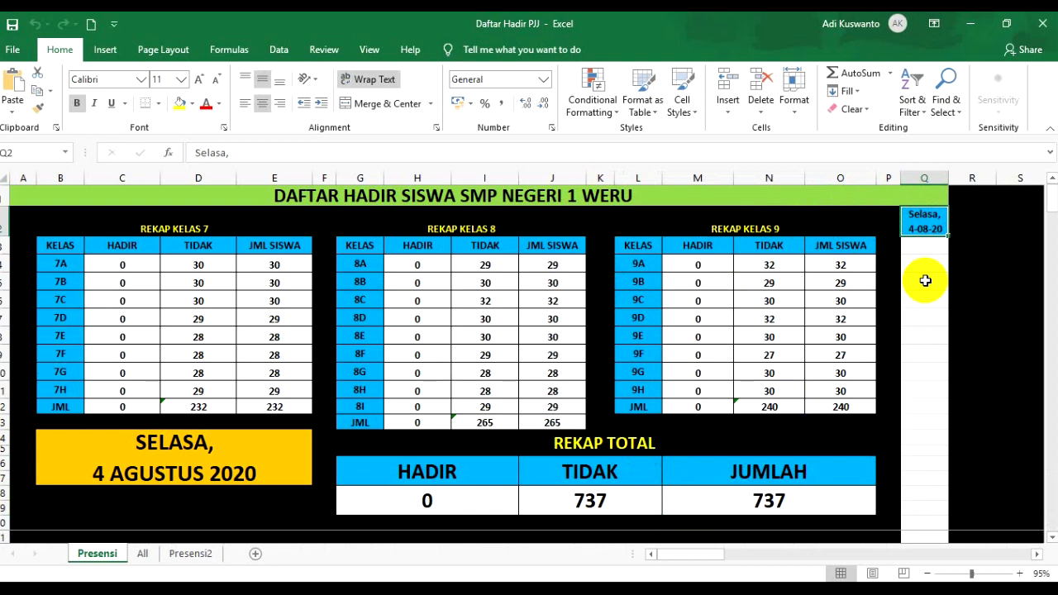
pyautogui.click(190, 553)
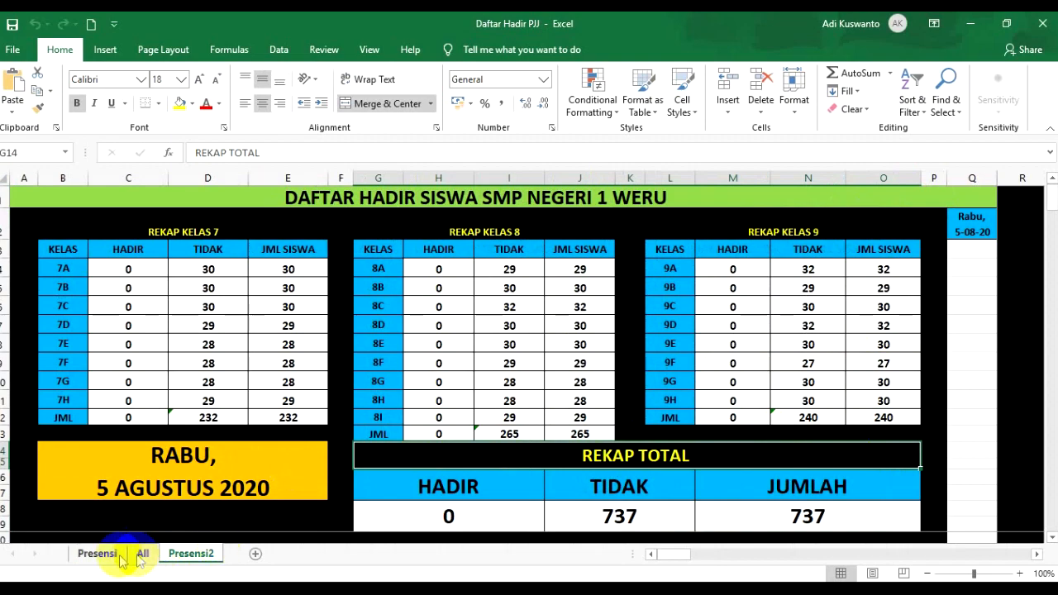
pyautogui.click(93, 554)
pyautogui.click(186, 553)
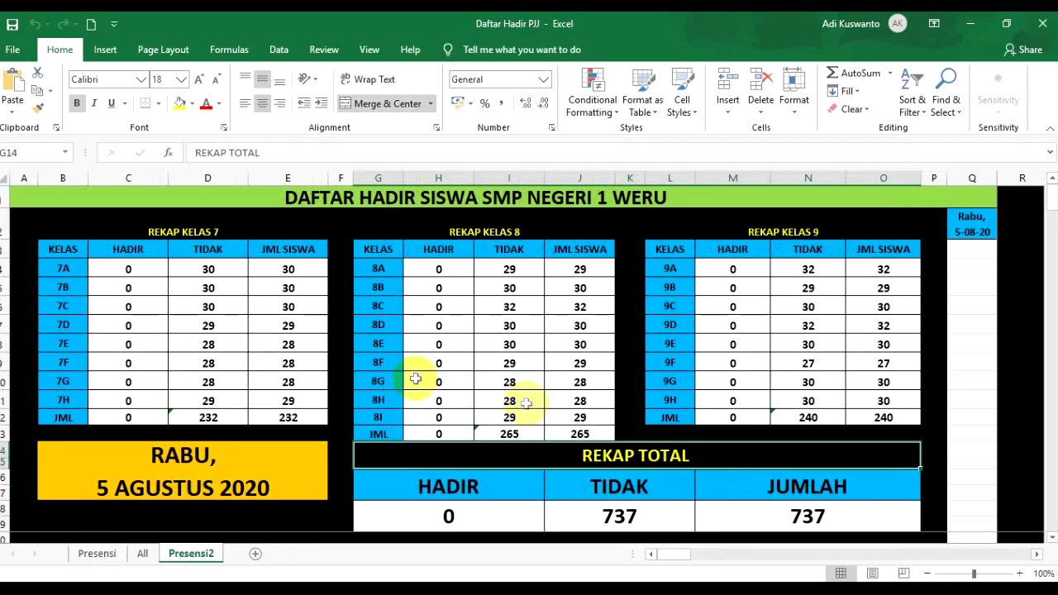
pyautogui.click(94, 554)
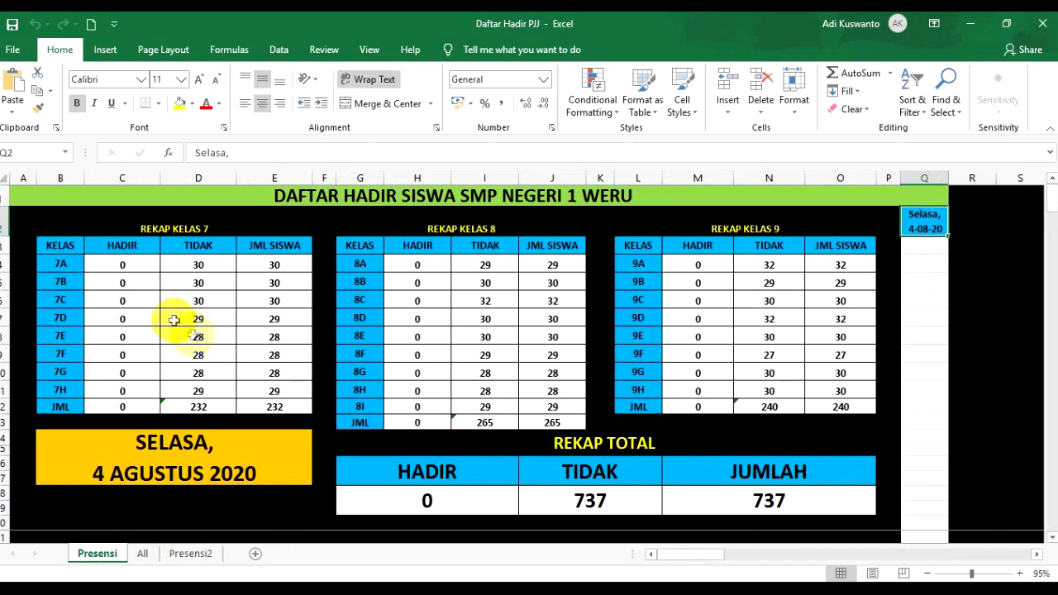
# Inspect the 7A HADIR reference on Presensi and the matching 7A COUNTIF formula in the All sheet's class recap for 4-08-20
pyautogui.click(144, 268)
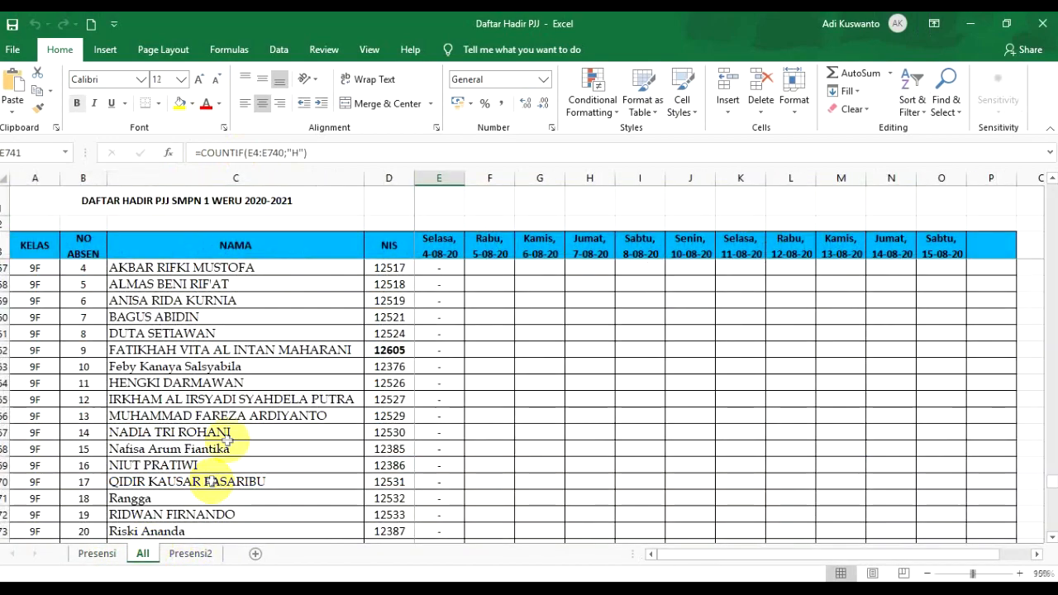
pyautogui.click(143, 553)
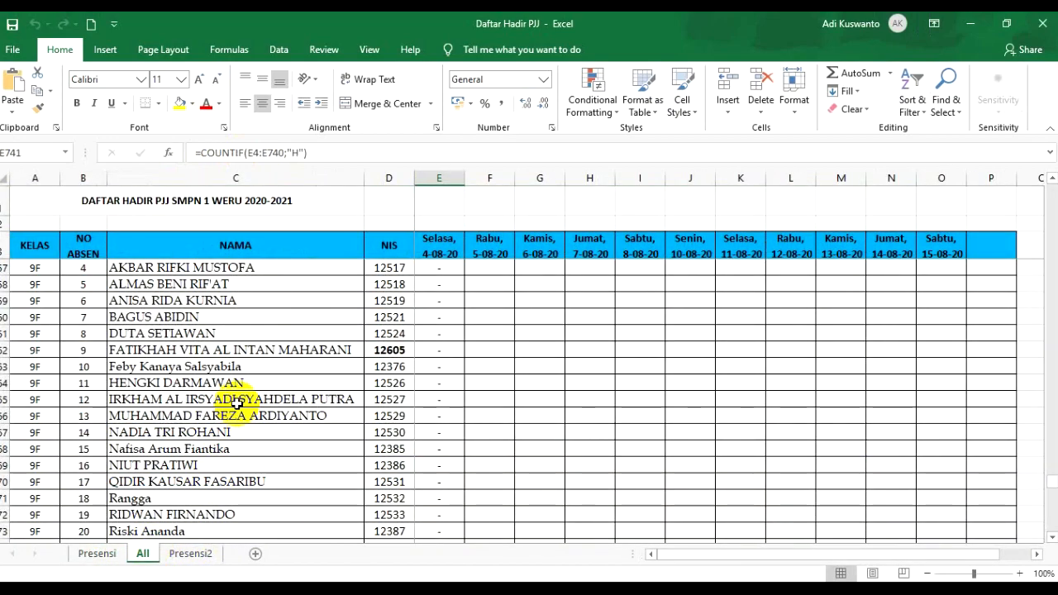
pyautogui.moveTo(1049, 488); pyautogui.dragTo(1033, 512)
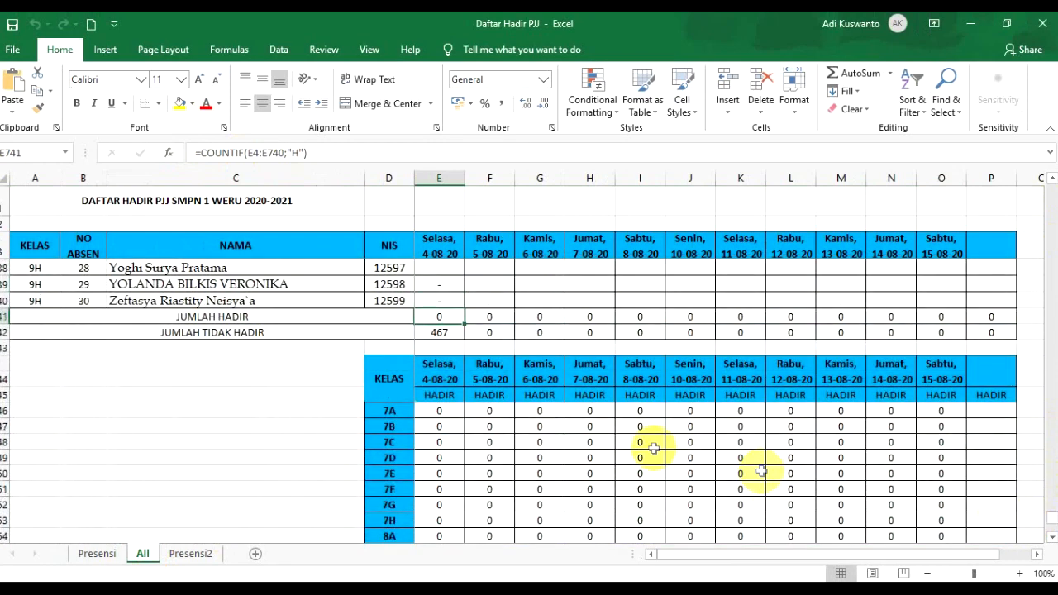
pyautogui.click(443, 410)
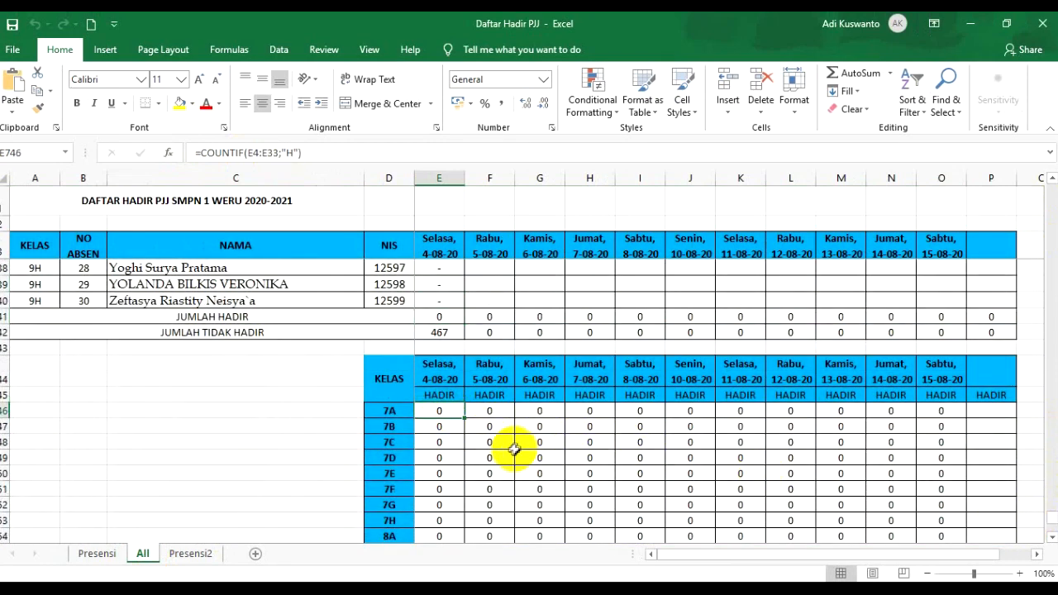
pyautogui.click(444, 441)
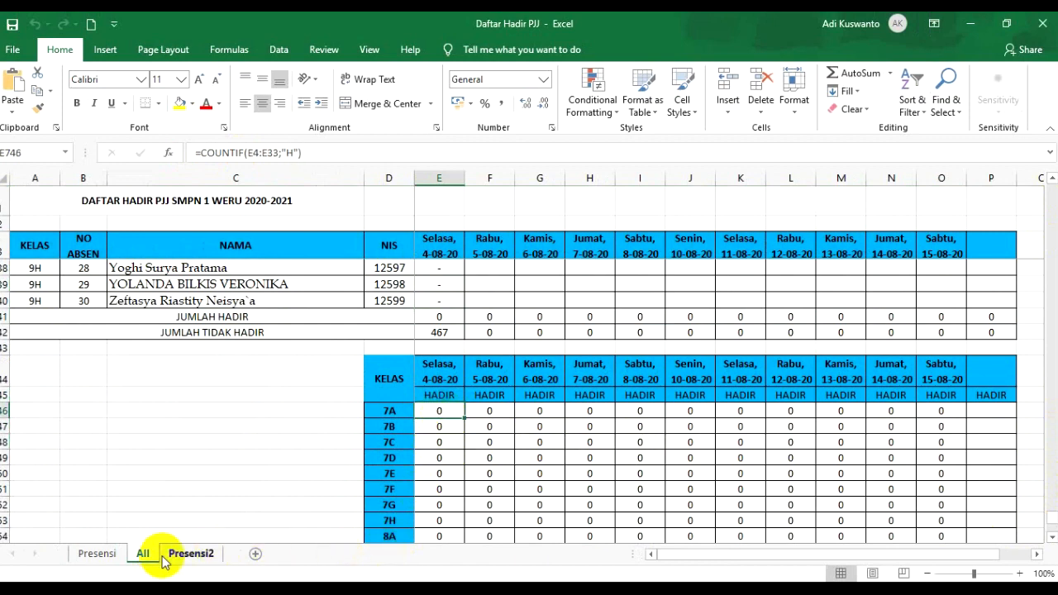
# Enter the 7A HADIR formula on Presensi as a link to cell E746 of the All sheet (=All!E746)
pyautogui.click(97, 553)
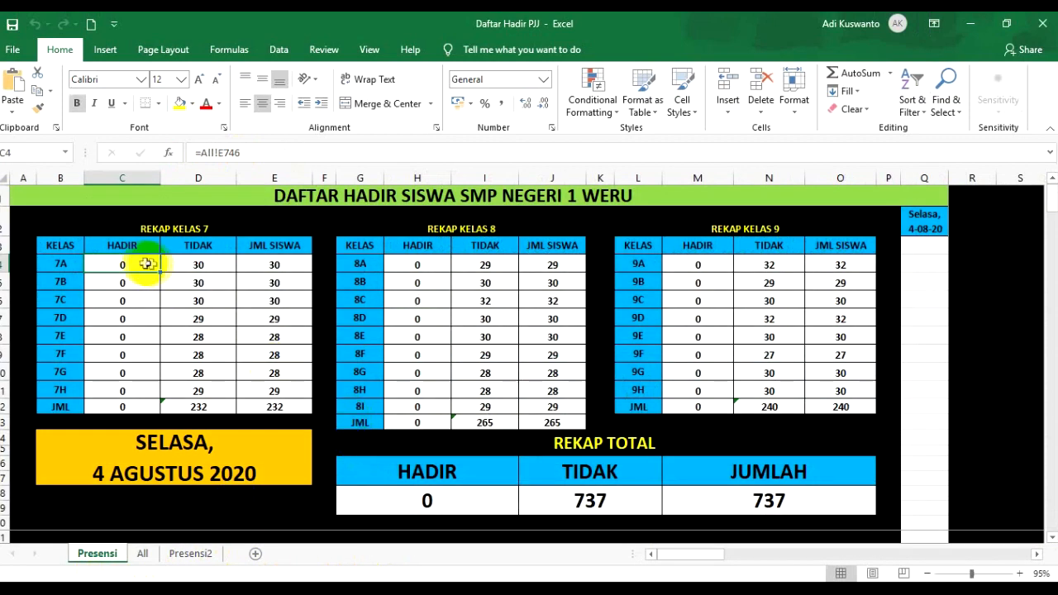
pyautogui.write('=')
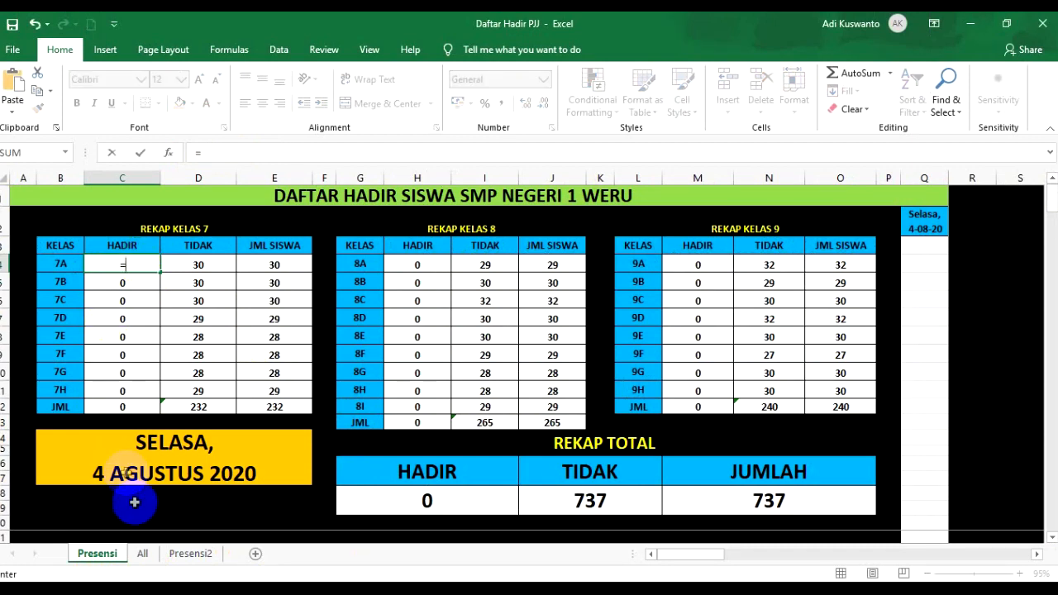
pyautogui.click(142, 553)
pyautogui.click(439, 410)
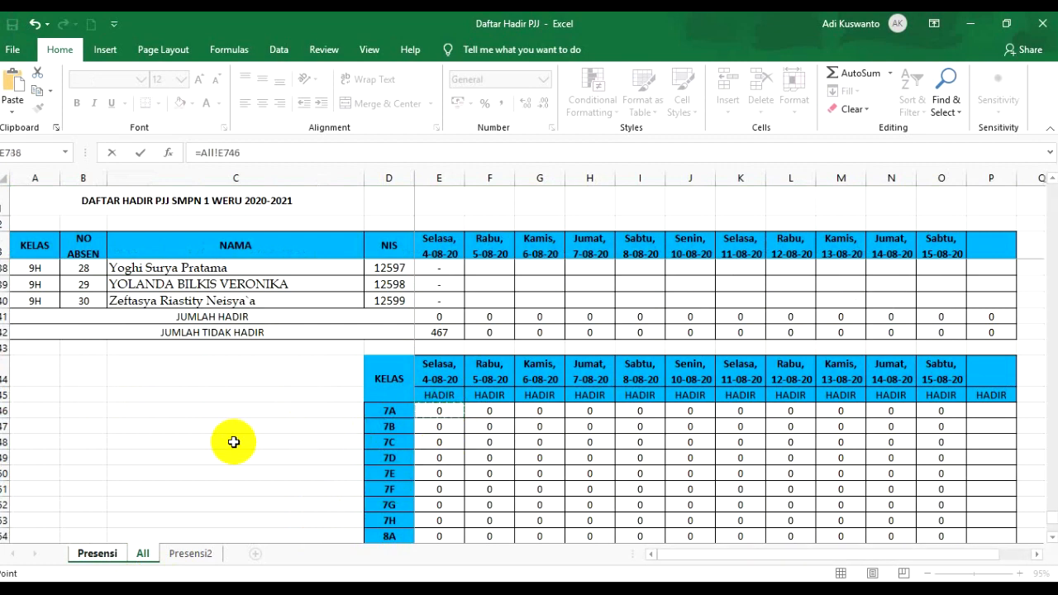
pyautogui.press('Return')
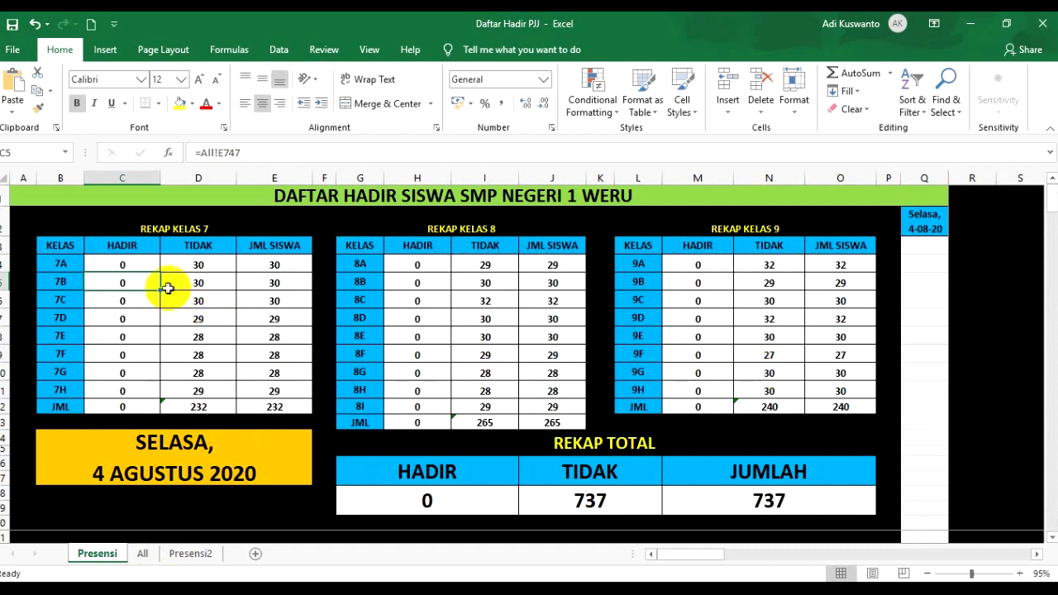
pyautogui.click(119, 263)
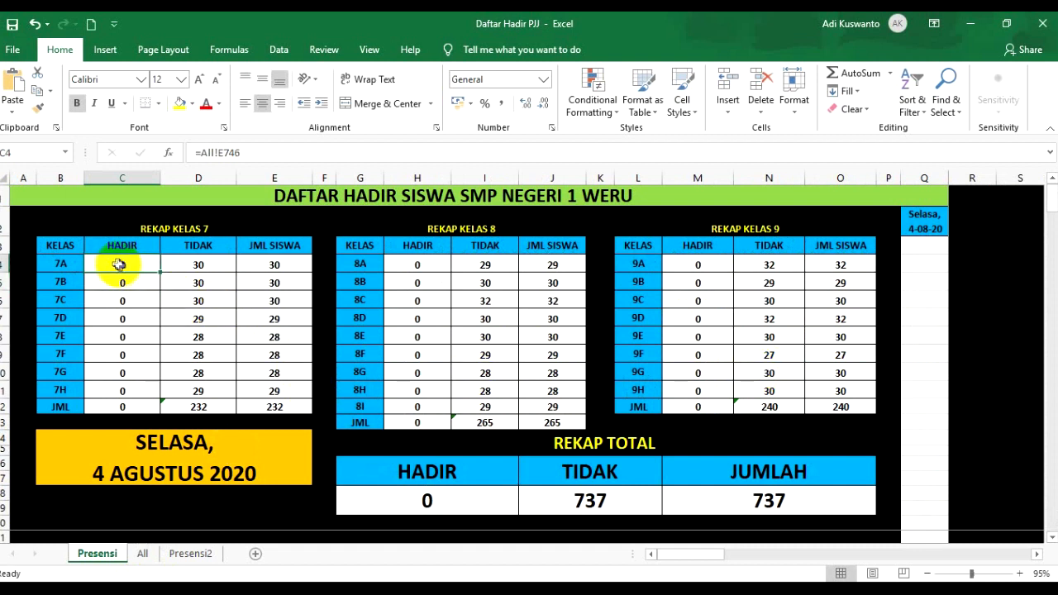
# Enter the 7A TIDAK formula as JML SISWA minus HADIR (=E4-C4)
pyautogui.click(195, 264)
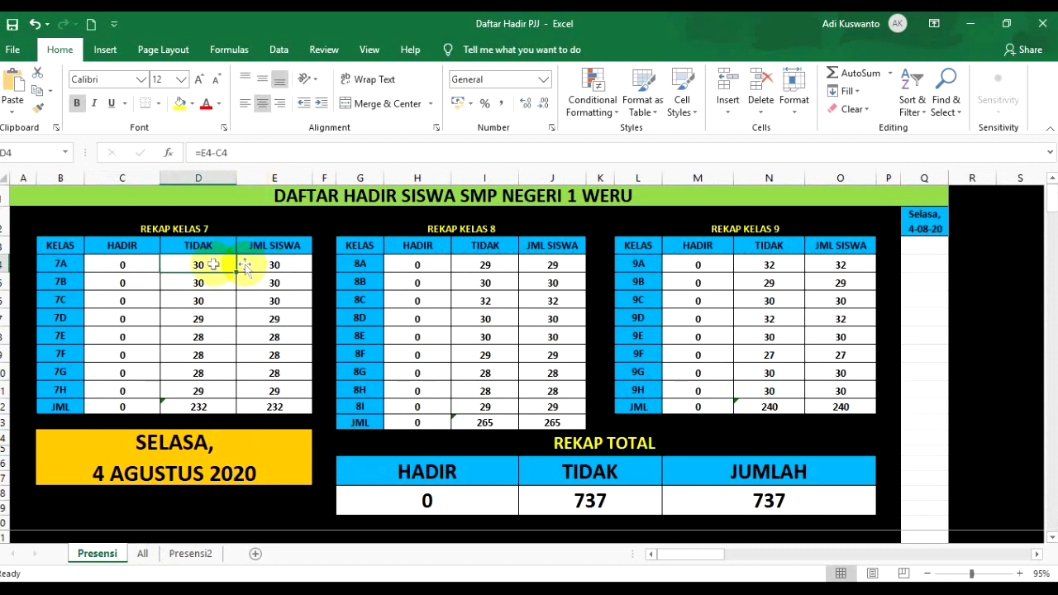
pyautogui.write('=')
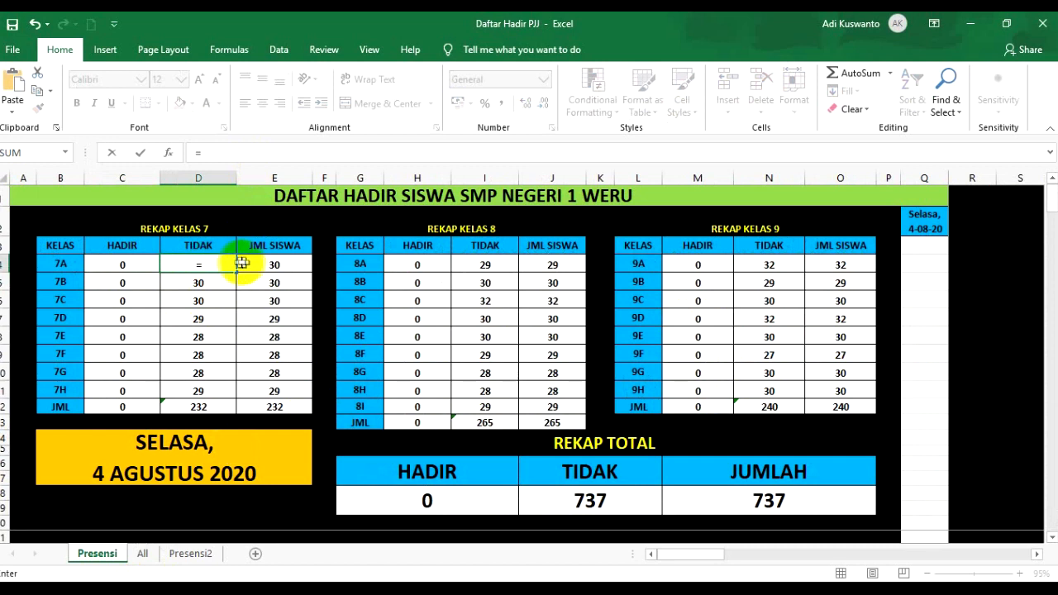
pyautogui.click(264, 263)
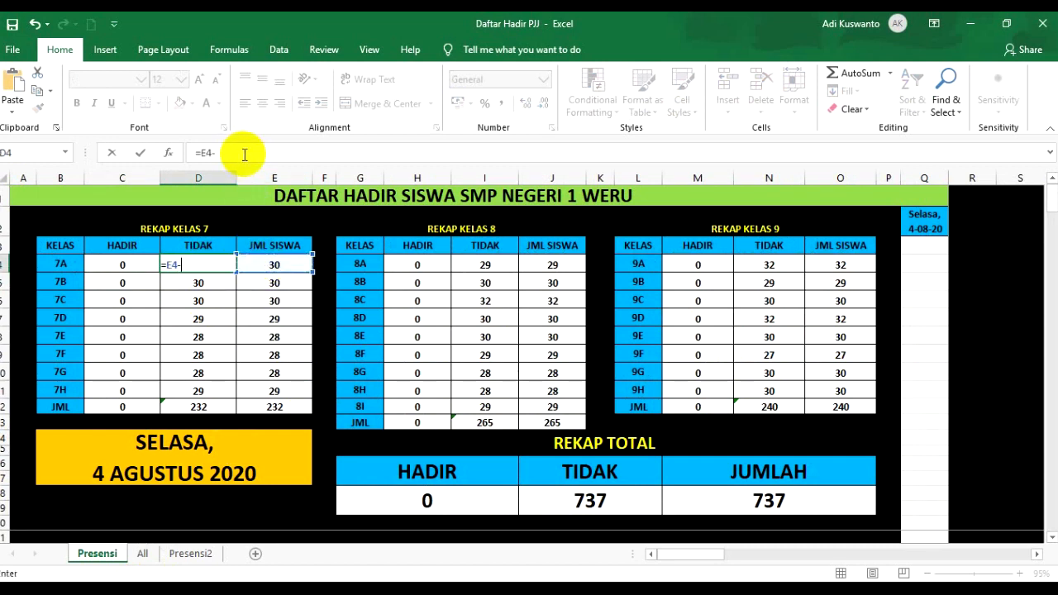
pyautogui.press('Return')
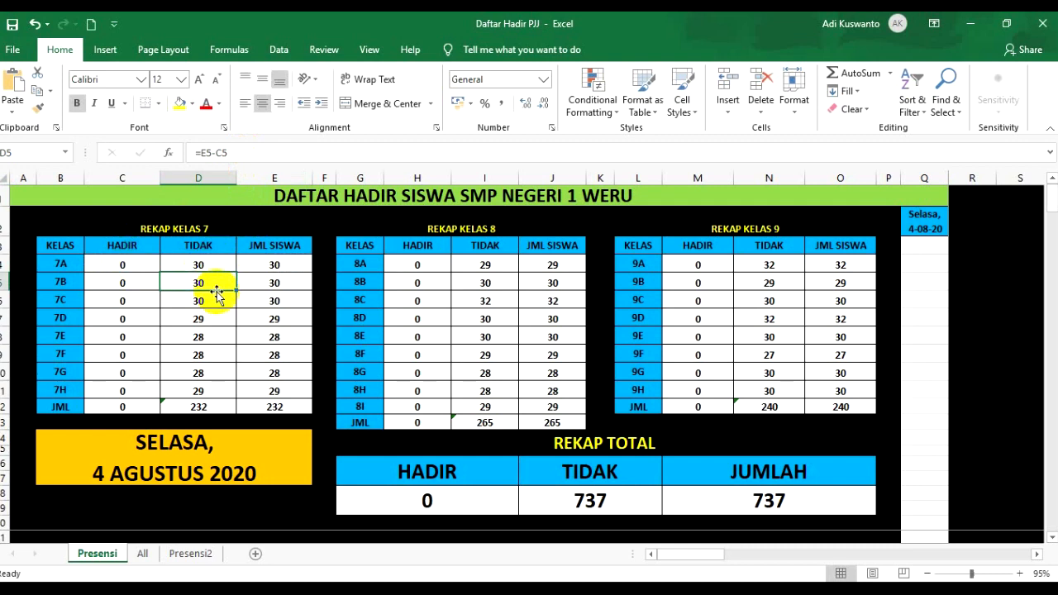
# Examine the IF/ISERROR/MATCH attendance formula in E4 of the All sheet and the NIS cell D4 it looks up
pyautogui.click(140, 553)
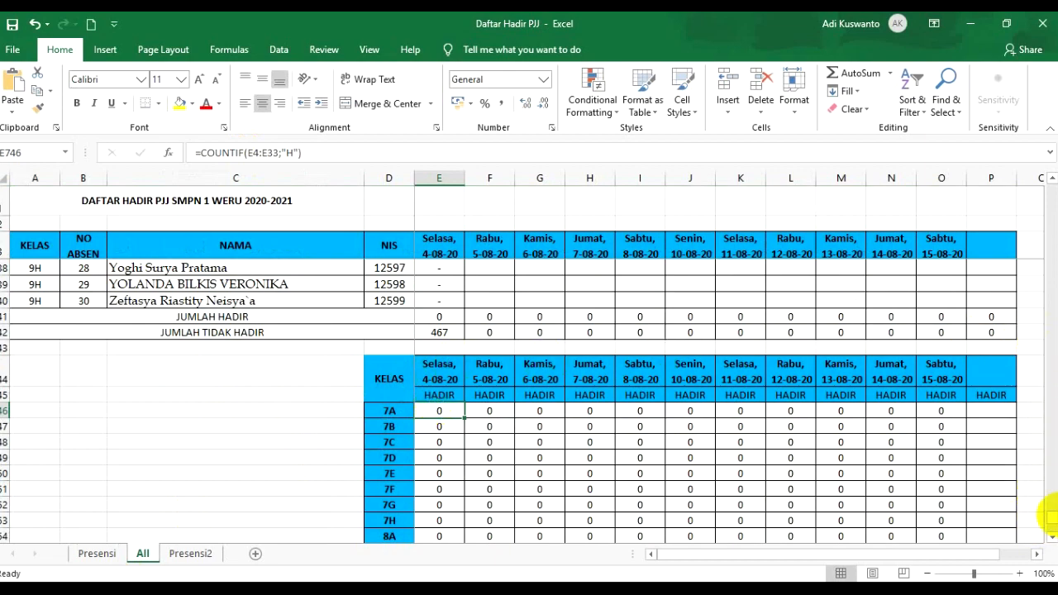
pyautogui.moveTo(1051, 521); pyautogui.dragTo(1051, 169)
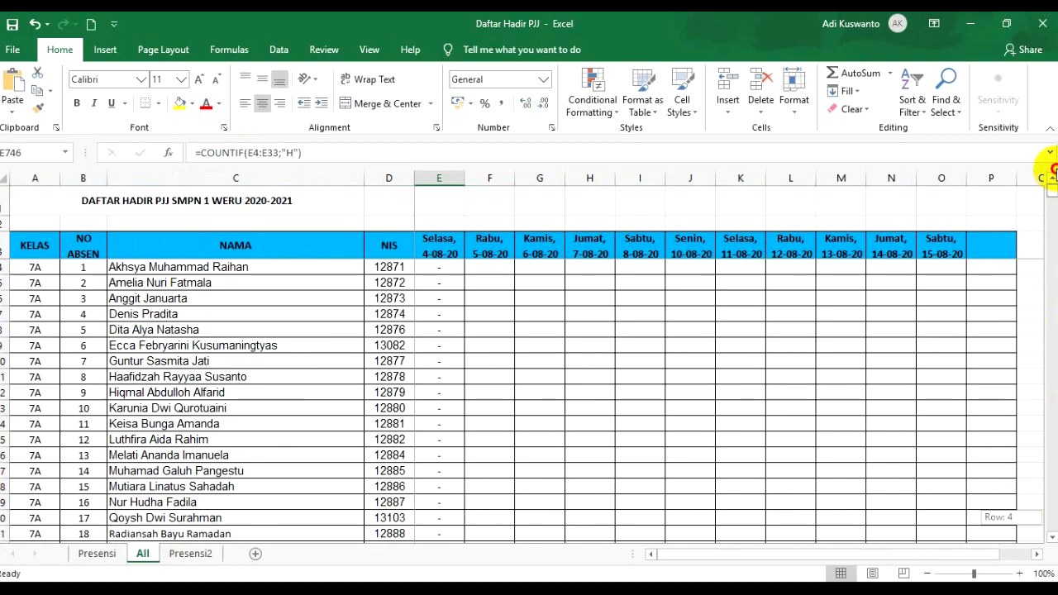
pyautogui.click(439, 266)
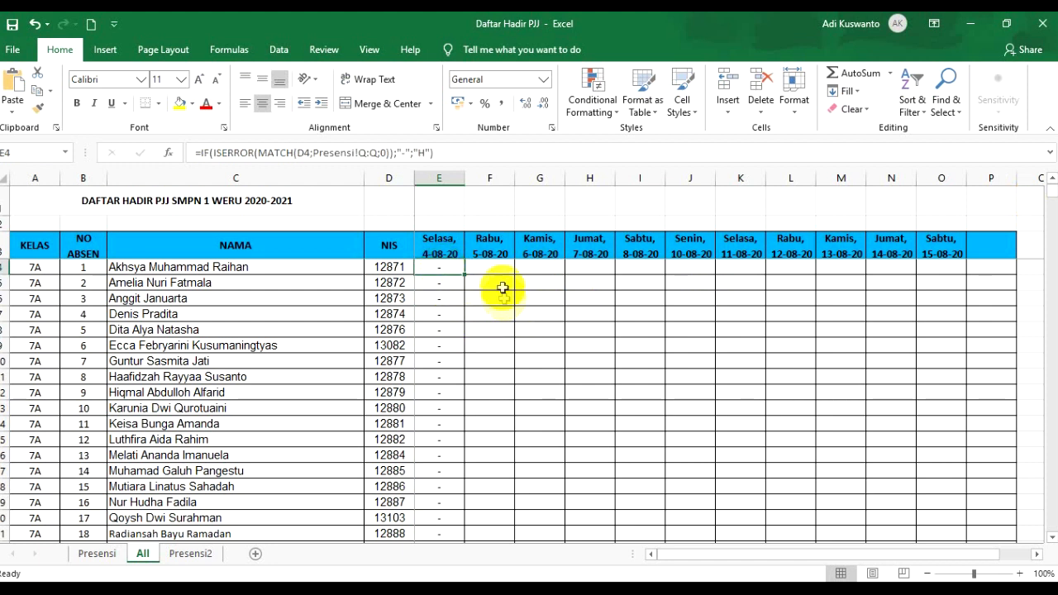
pyautogui.click(324, 177)
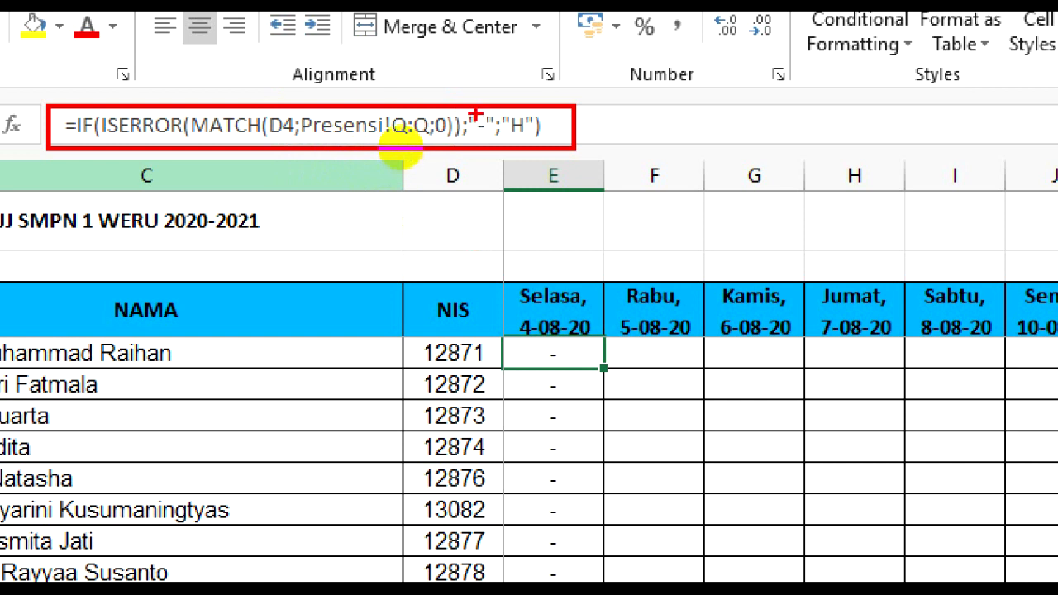
pyautogui.write('-')
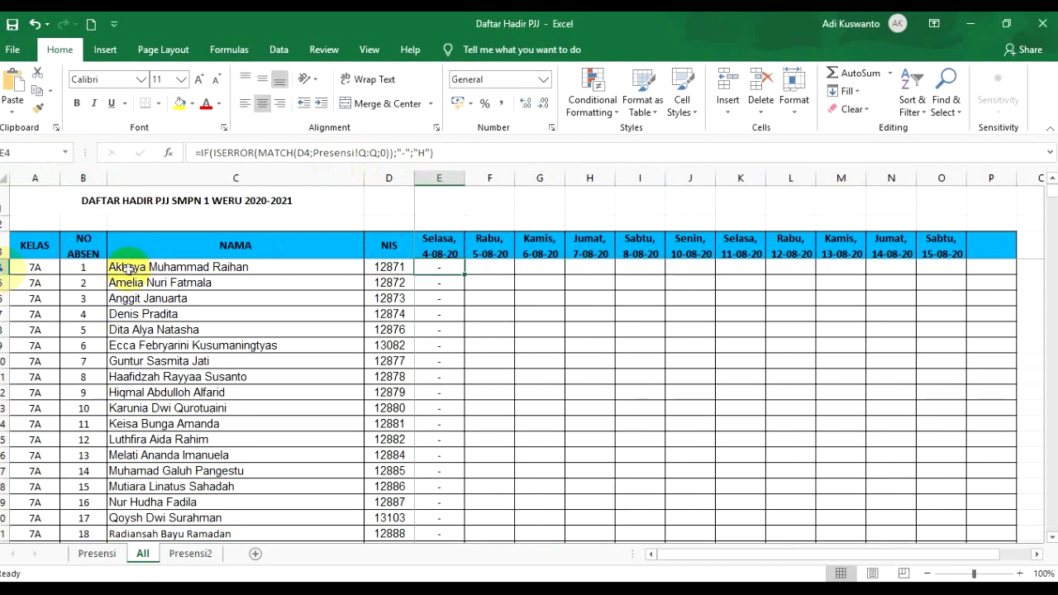
pyautogui.click(390, 266)
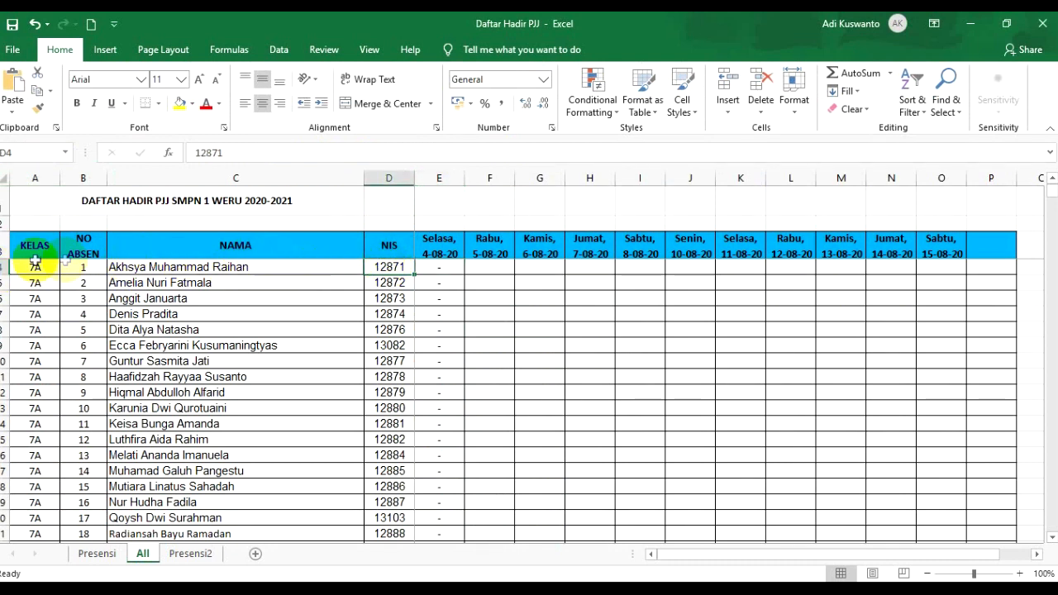
# Fill the 4-08-20 attendance formula from E4 down to E15 and inspect the copied formulas in the first rows
pyautogui.click(438, 266)
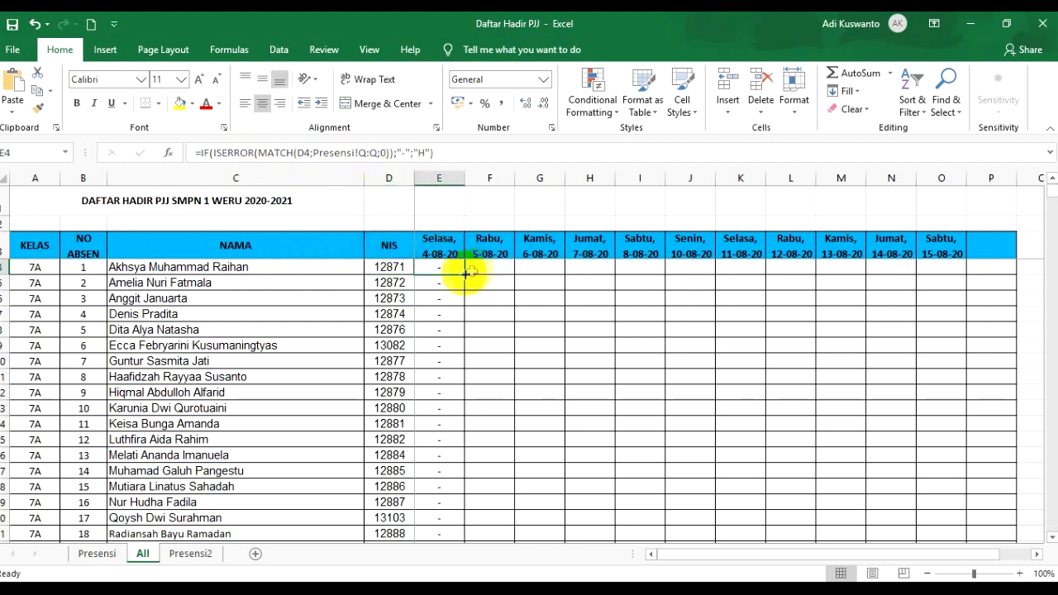
pyautogui.moveTo(465, 274); pyautogui.dragTo(461, 452)
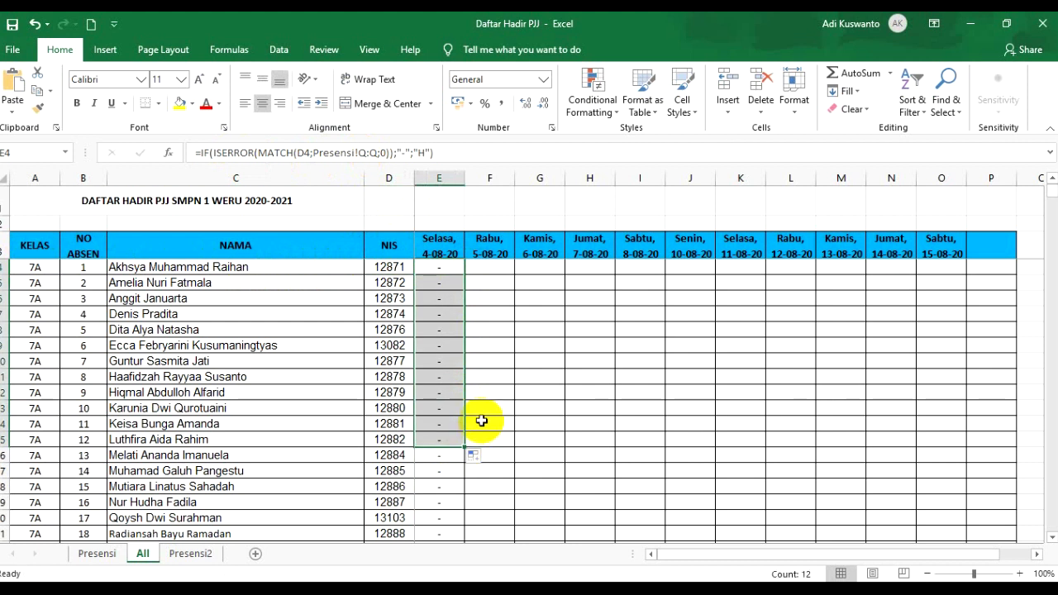
pyautogui.click(438, 284)
pyautogui.click(432, 299)
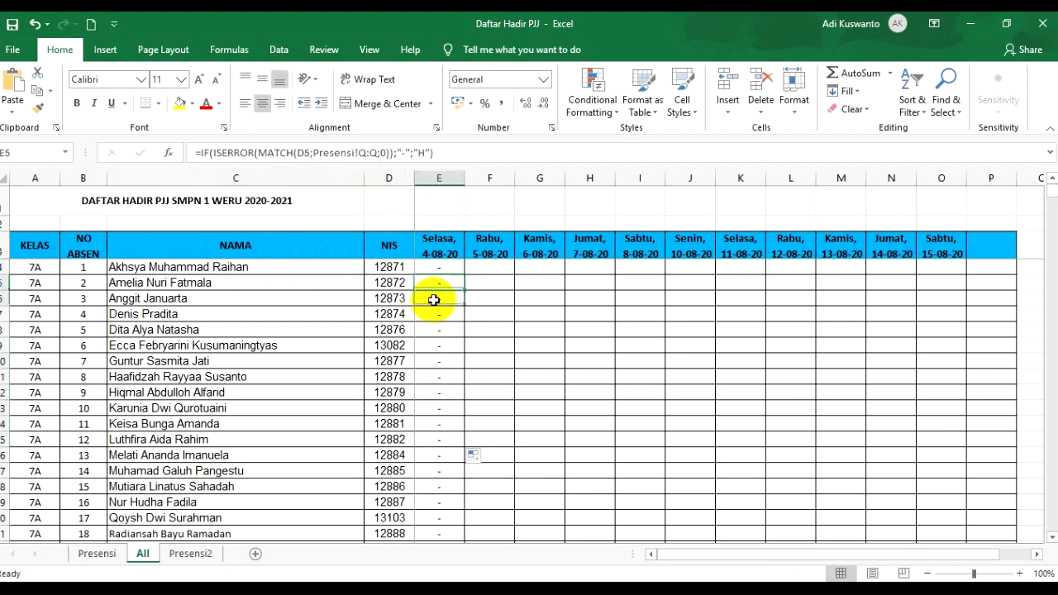
pyautogui.click(441, 270)
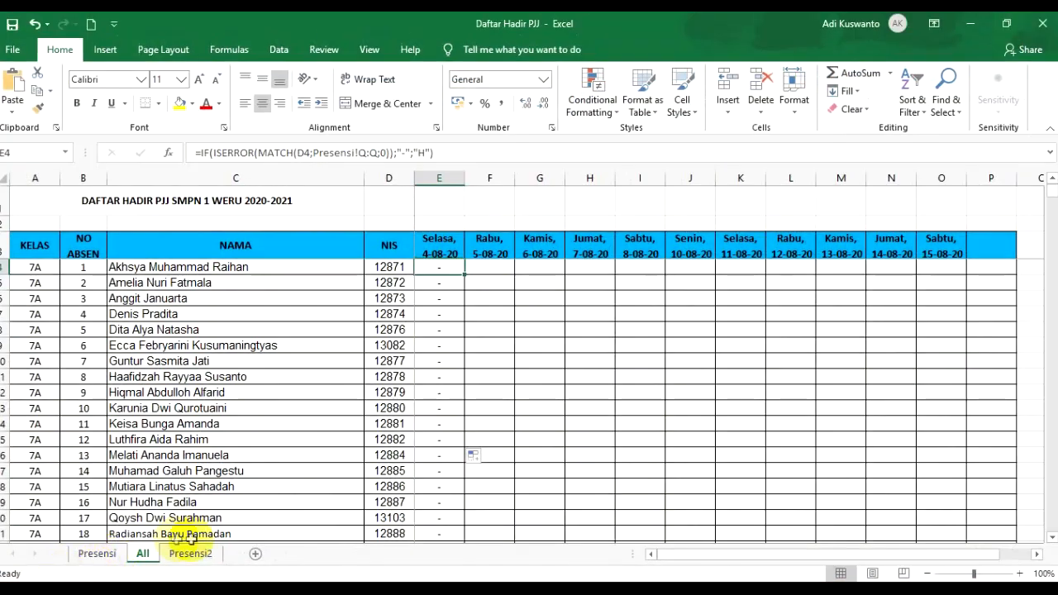
# Look through the Presensi, All and Presensi2 sheets, returning to the student attendance list on All
pyautogui.click(208, 540)
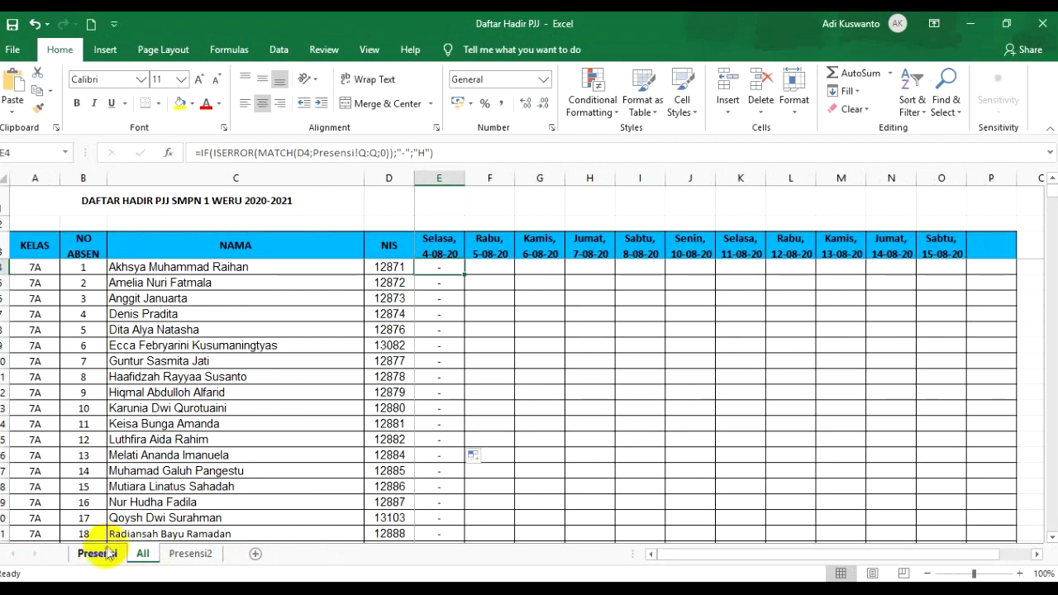
pyautogui.click(107, 552)
pyautogui.click(144, 553)
pyautogui.click(173, 555)
pyautogui.click(142, 553)
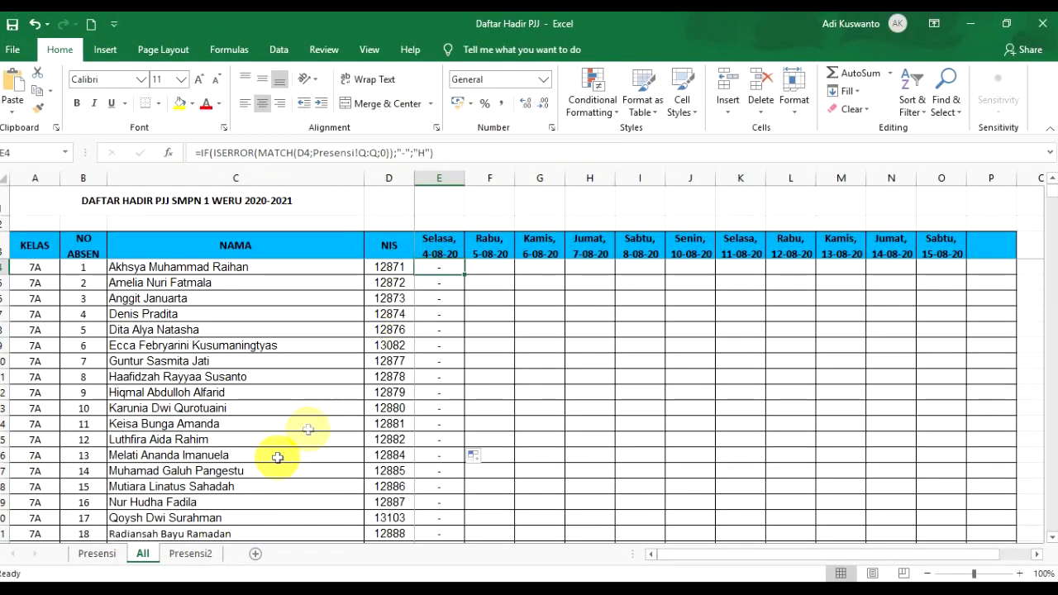
# Enter the NIS of the 7A student with NO ABSEN 10 in cell Q3, under 4-08-20 on Presensi
pyautogui.click(98, 554)
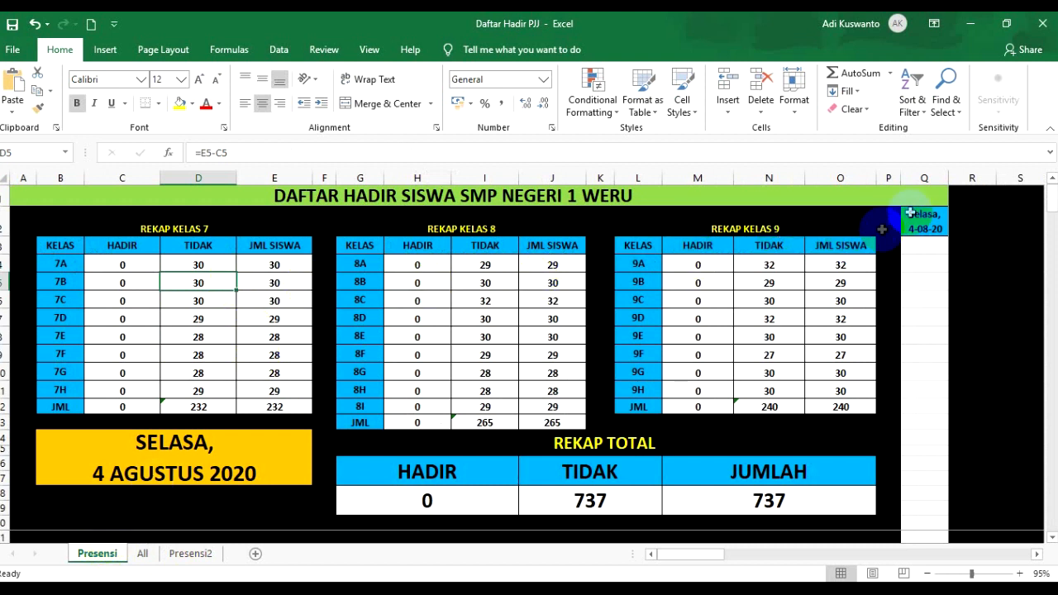
pyautogui.click(919, 243)
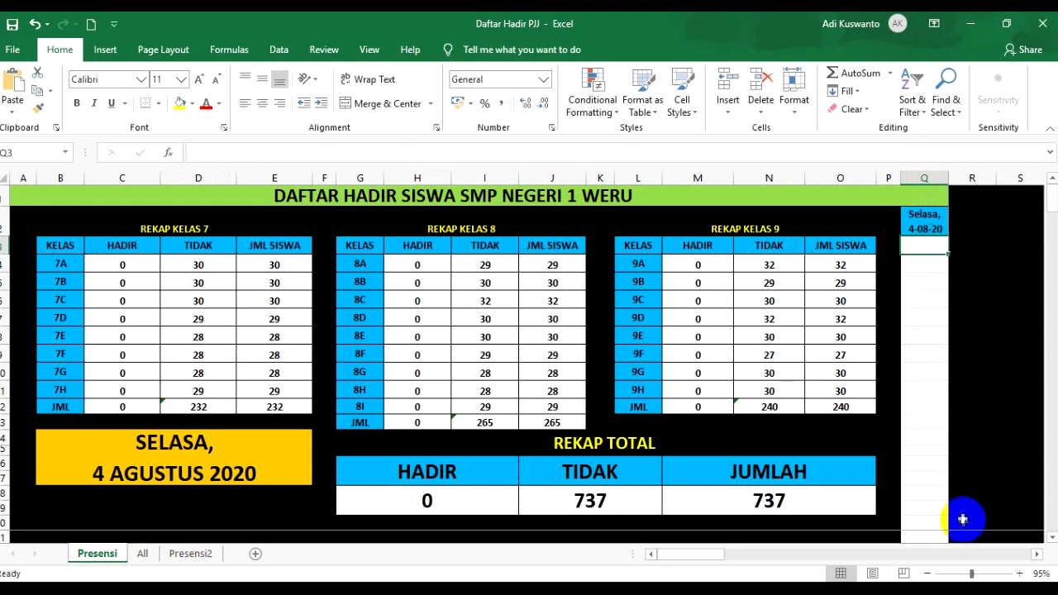
pyautogui.click(927, 251)
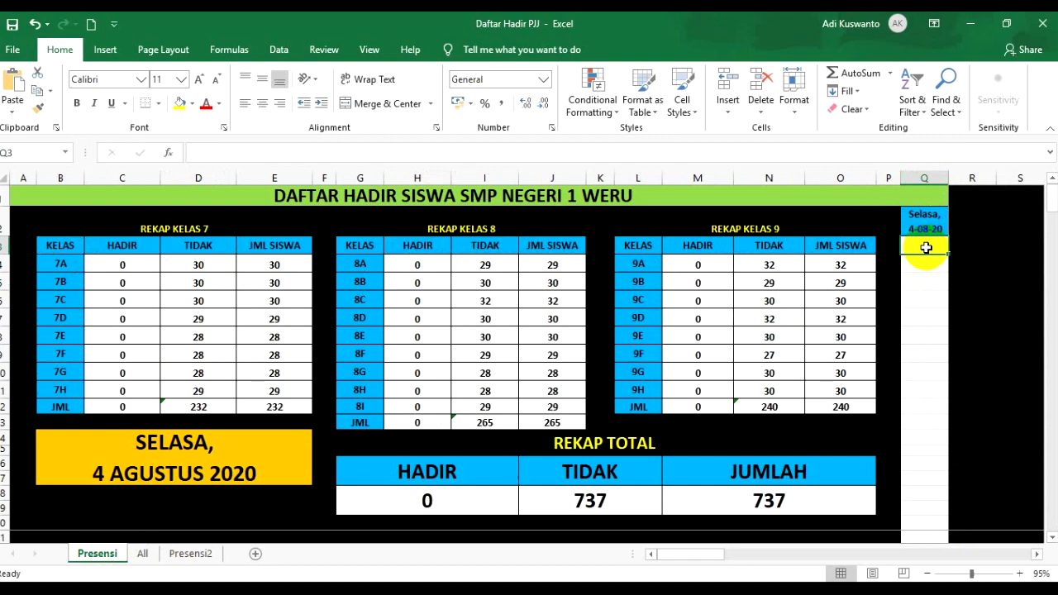
pyautogui.click(143, 552)
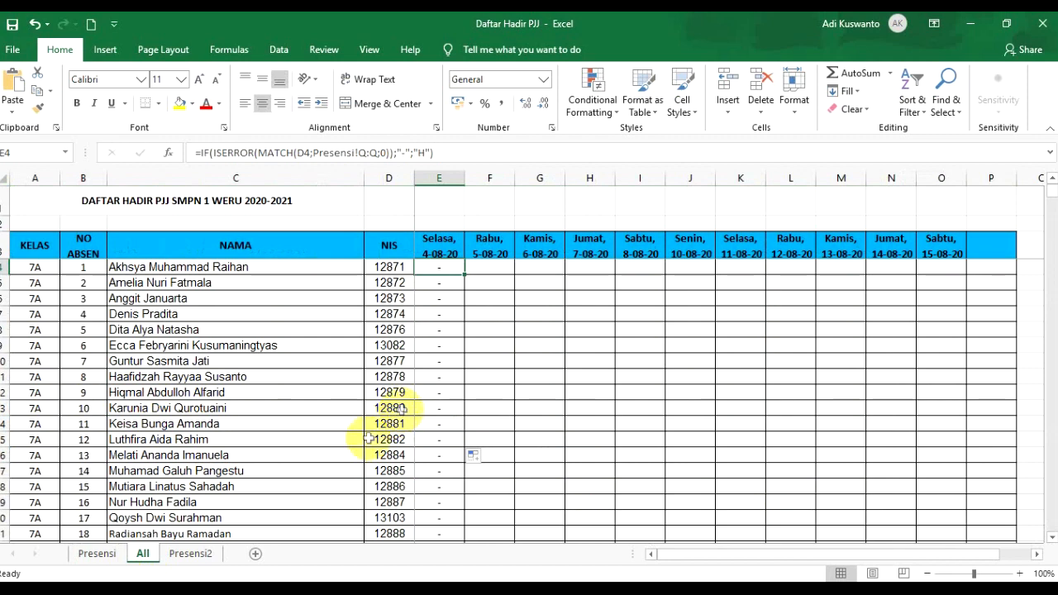
pyautogui.click(96, 553)
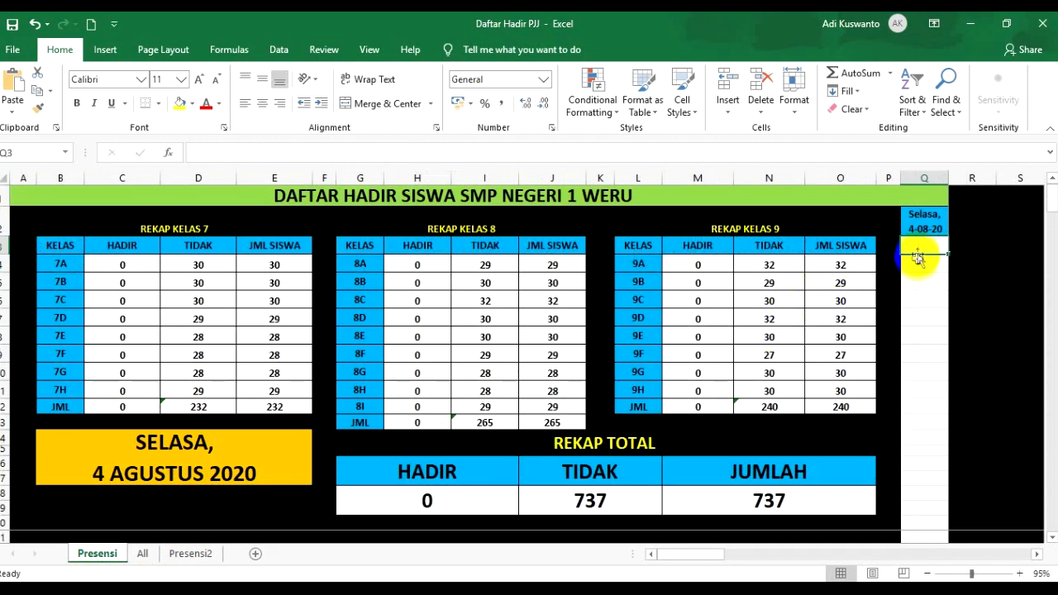
pyautogui.write('12880')
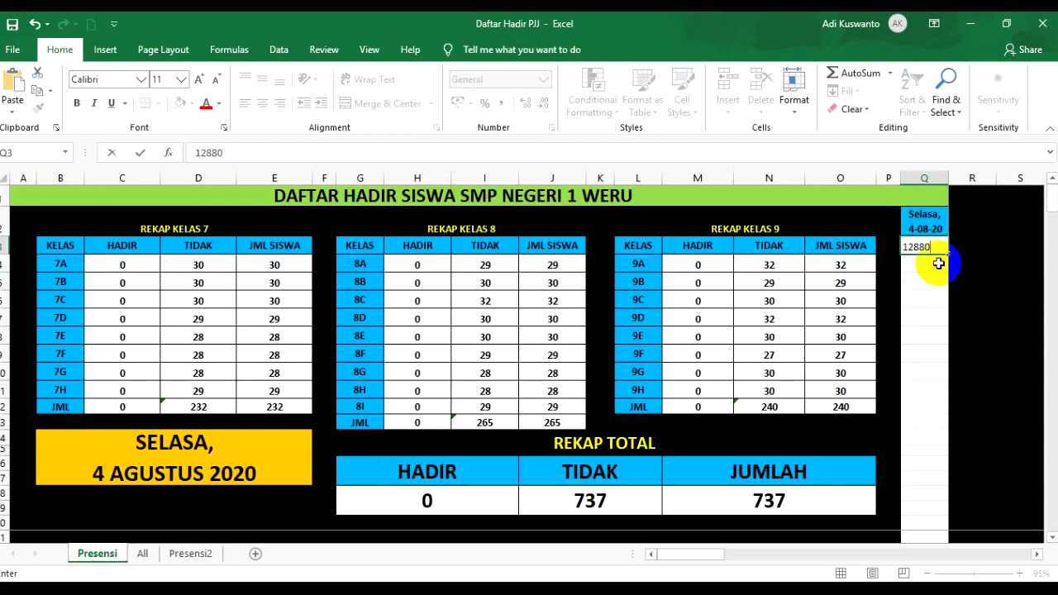
pyautogui.click(980, 263)
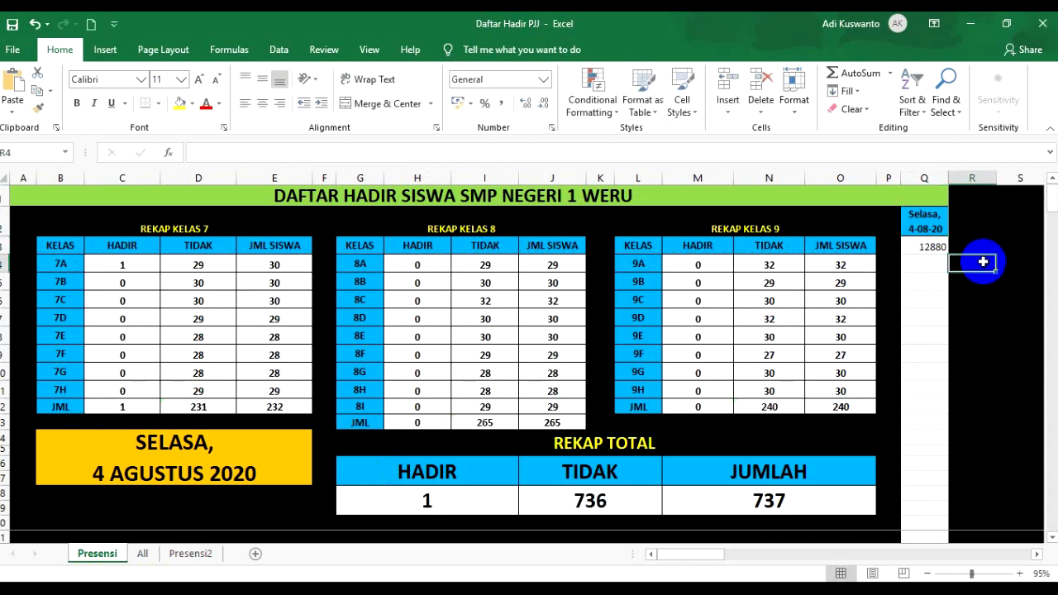
# Check the 7A HADIR count on Presensi and the attendance mark for student number 10 in E13 of All
pyautogui.click(124, 266)
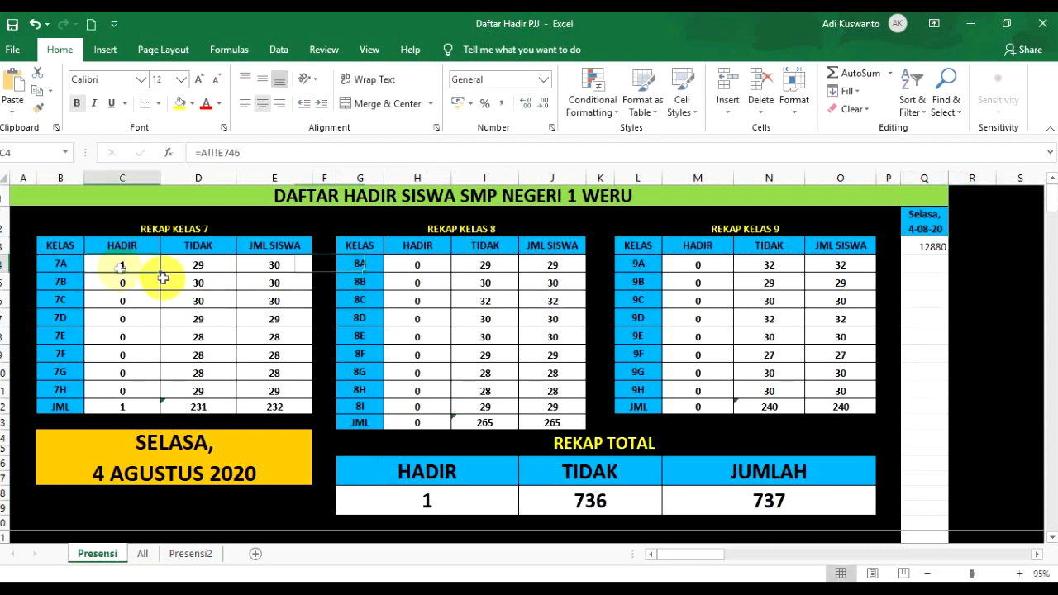
pyautogui.click(142, 553)
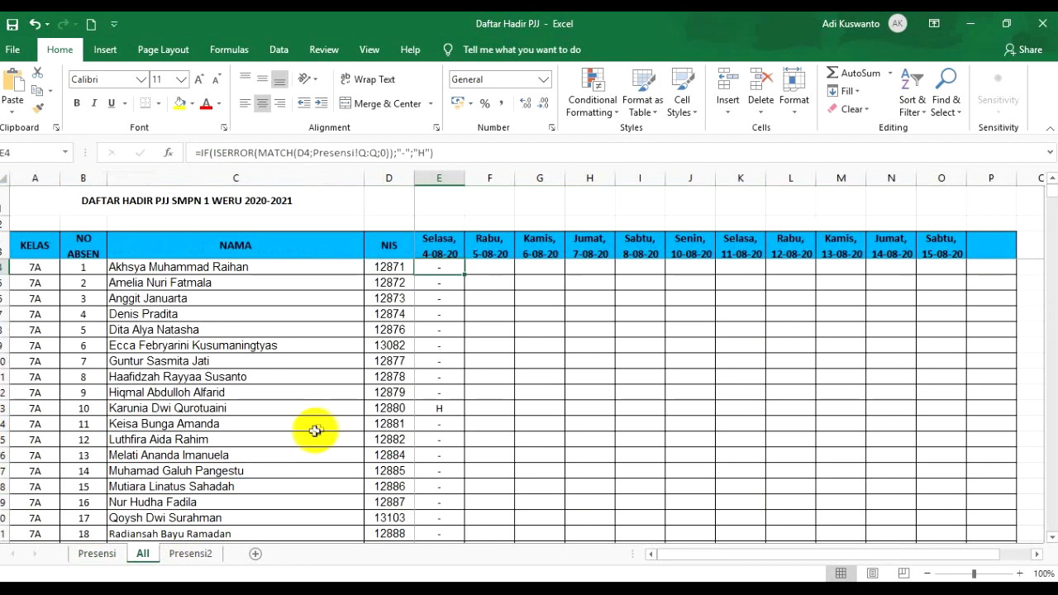
pyautogui.click(438, 409)
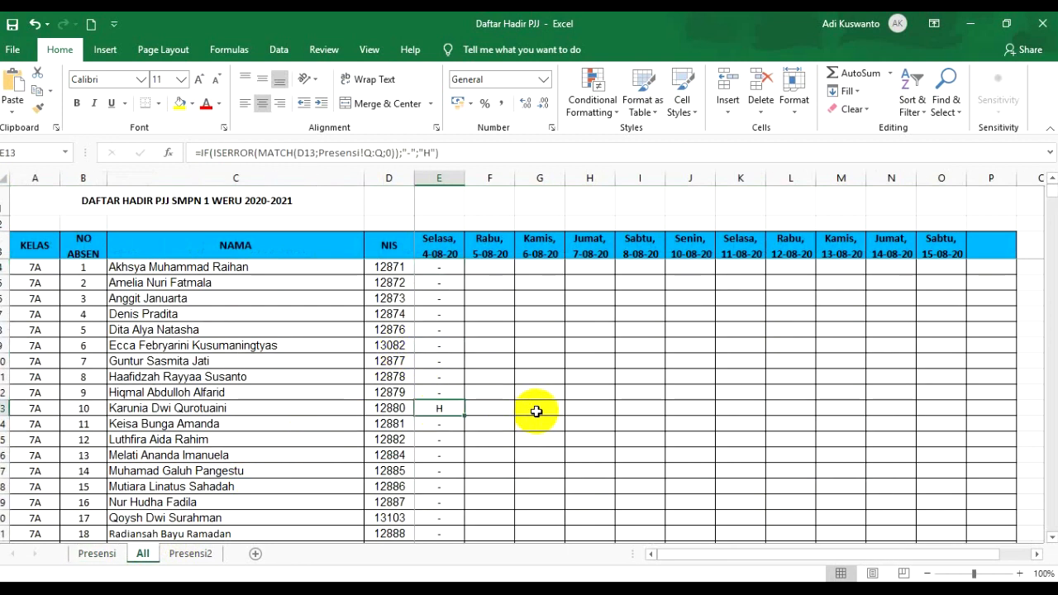
# Clear the student NIS from cell Q3 in the dated attendance column on Presensi
pyautogui.click(89, 553)
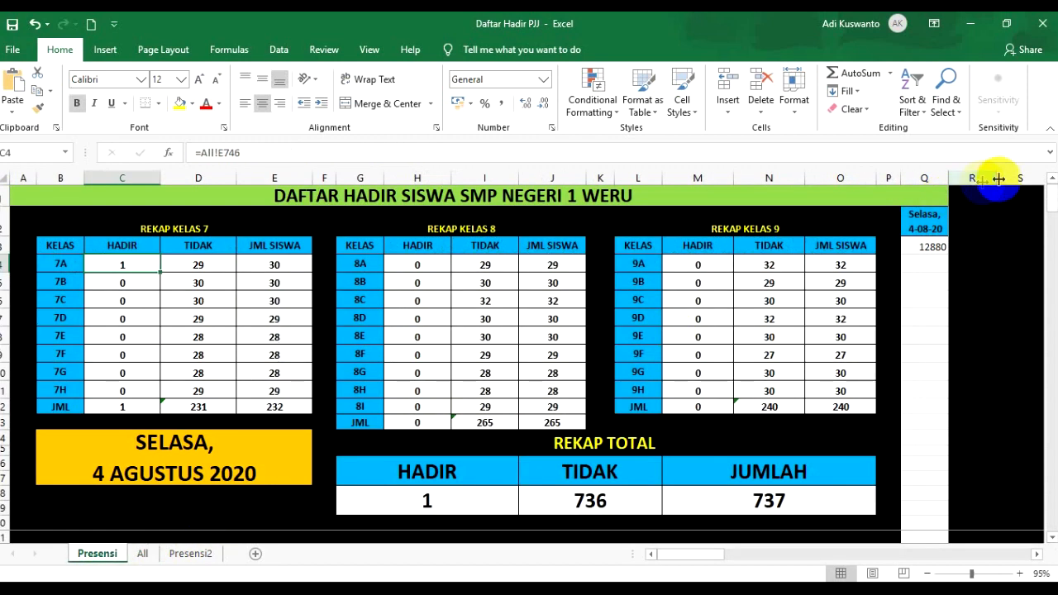
pyautogui.click(912, 248)
pyautogui.press('Delete')
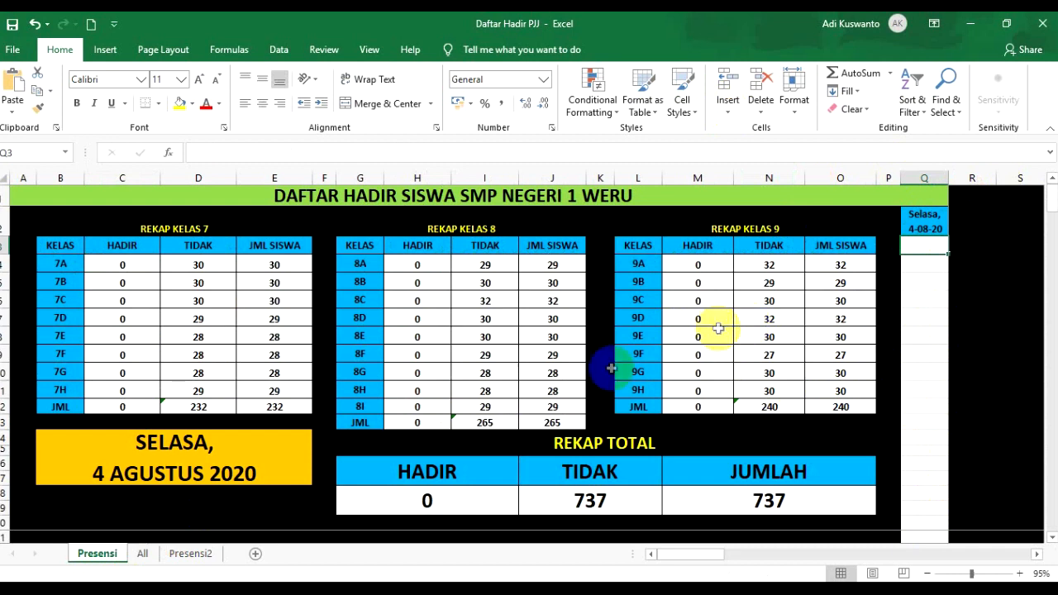
# Enter the NIS of the 7A student with NO ABSEN 12 in cell Q8, further down the 4-08-20 column
pyautogui.click(920, 287)
pyautogui.click(925, 335)
pyautogui.write('12882')
pyautogui.click(935, 385)
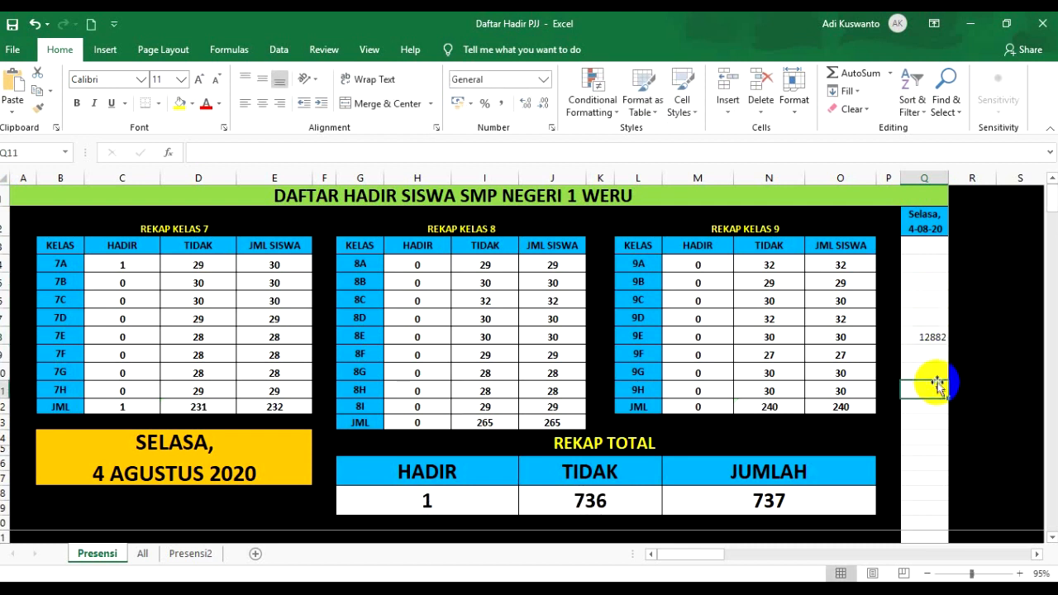
pyautogui.click(922, 423)
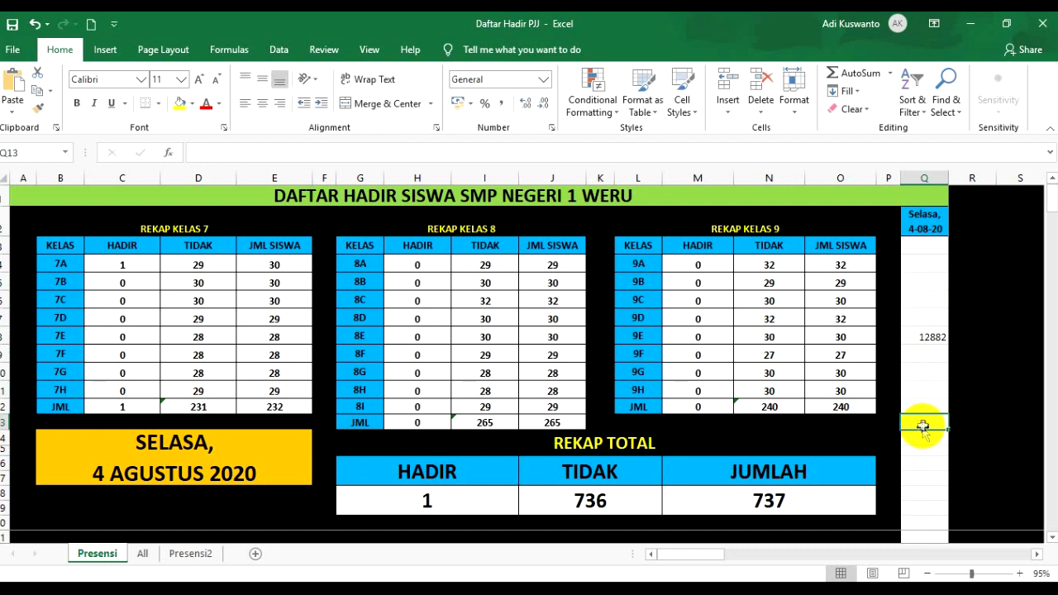
# Enter the NIS of the 7A student with NO ABSEN 16 in cell Q13 on Presensi and check the 7A HADIR count
pyautogui.write('12')
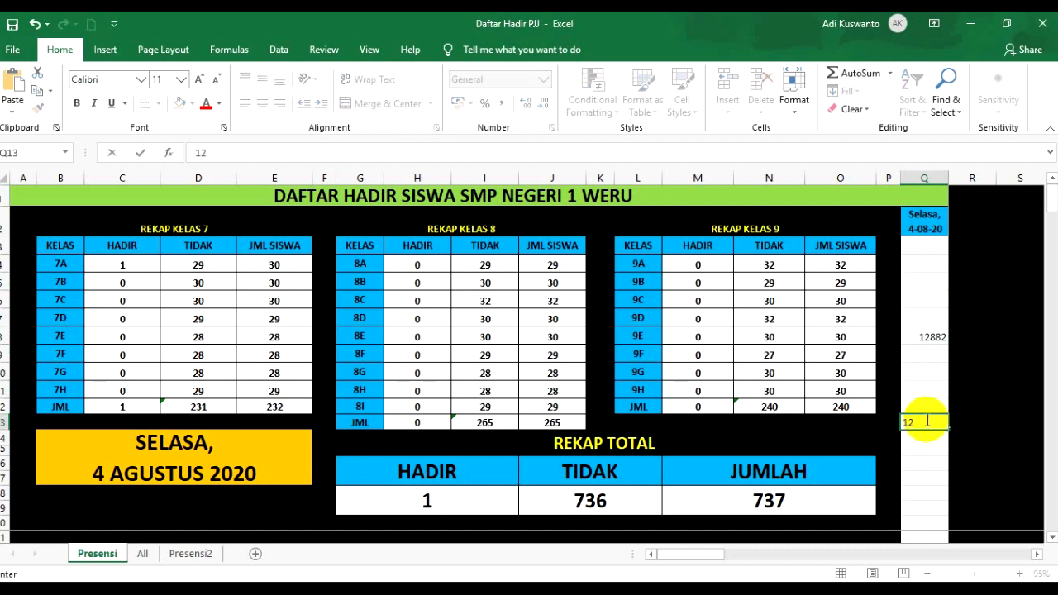
pyautogui.write('887')
pyautogui.click(976, 421)
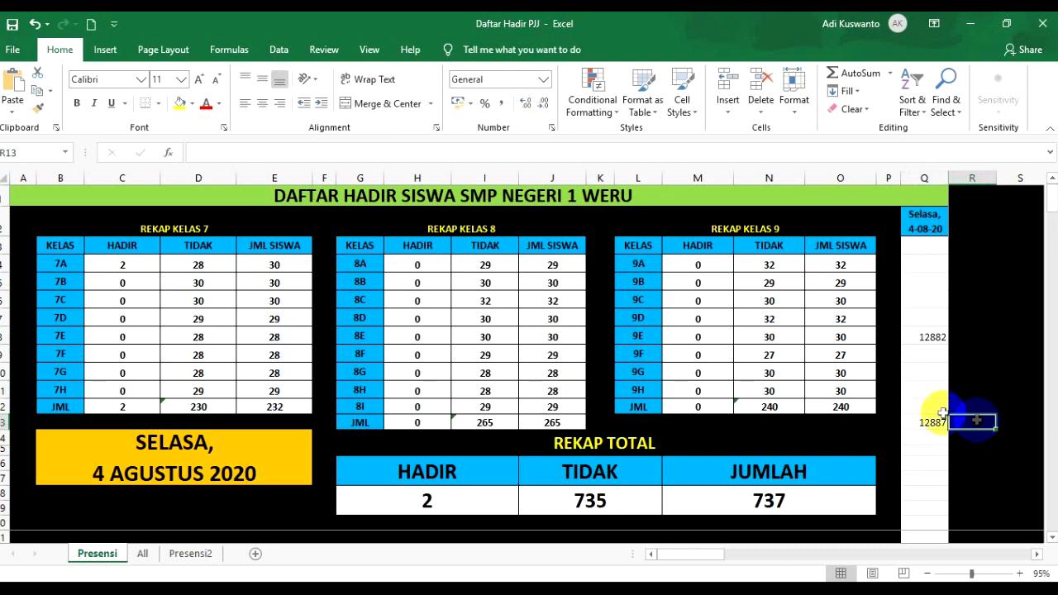
pyautogui.click(128, 264)
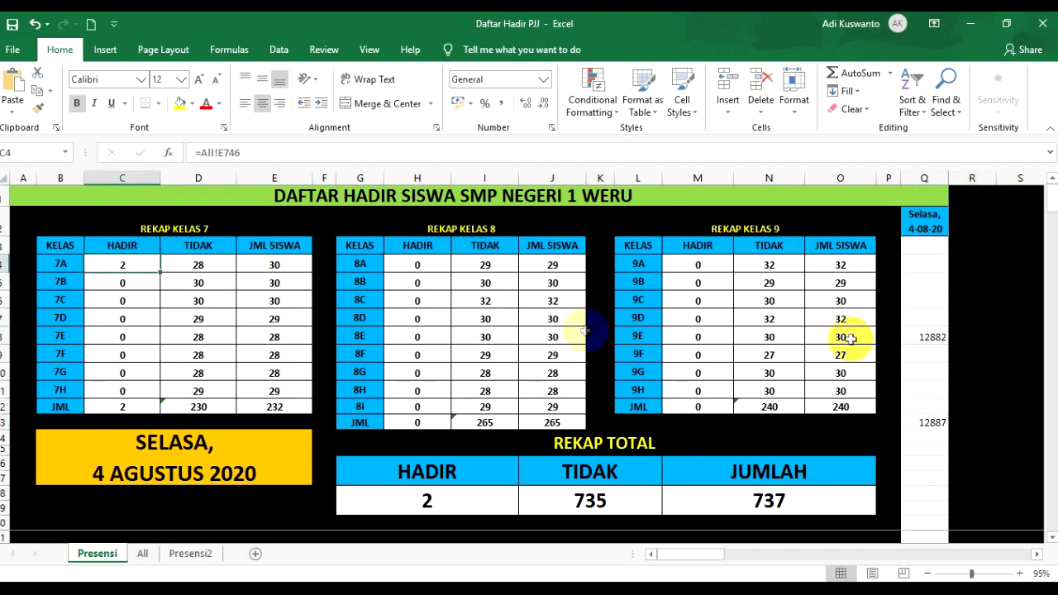
# Clear the student NIS entries from cells Q8:Q13 on Presensi and save the workbook
pyautogui.moveTo(932, 337); pyautogui.dragTo(948, 427)
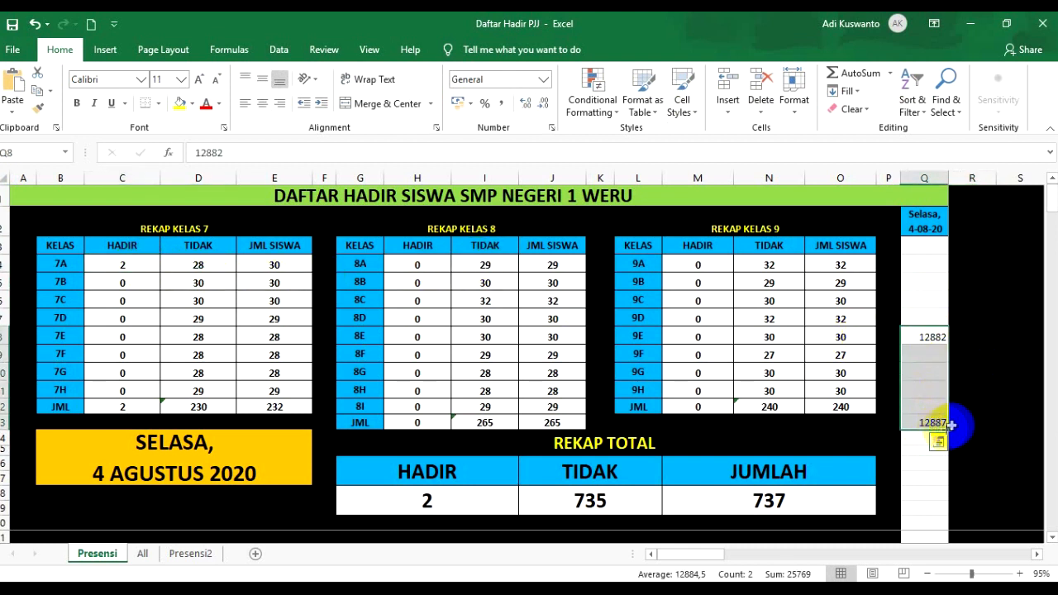
pyautogui.press('Delete')
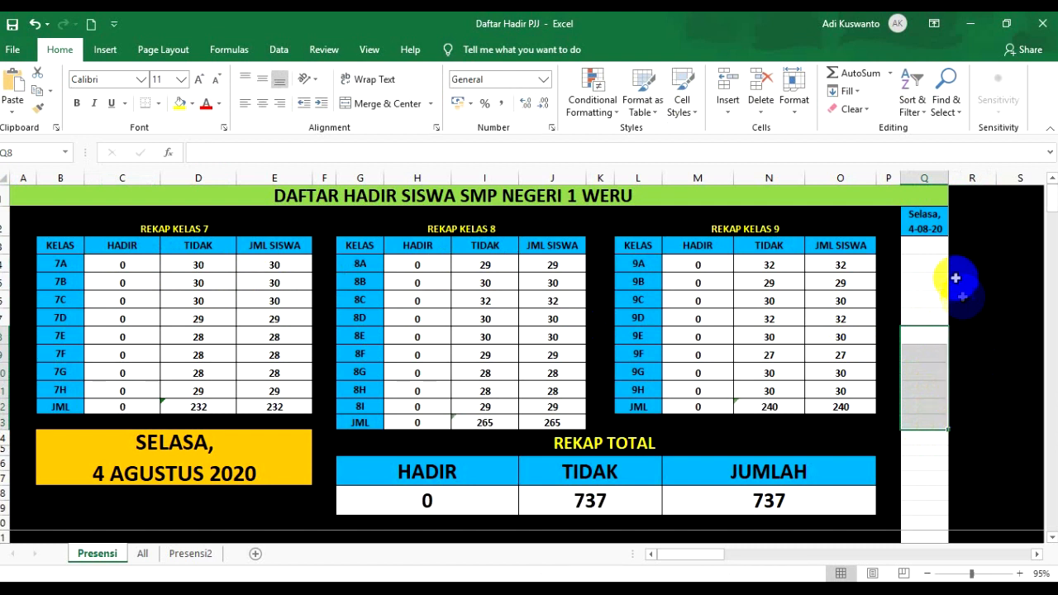
pyautogui.click(919, 248)
pyautogui.click(927, 269)
pyautogui.click(929, 282)
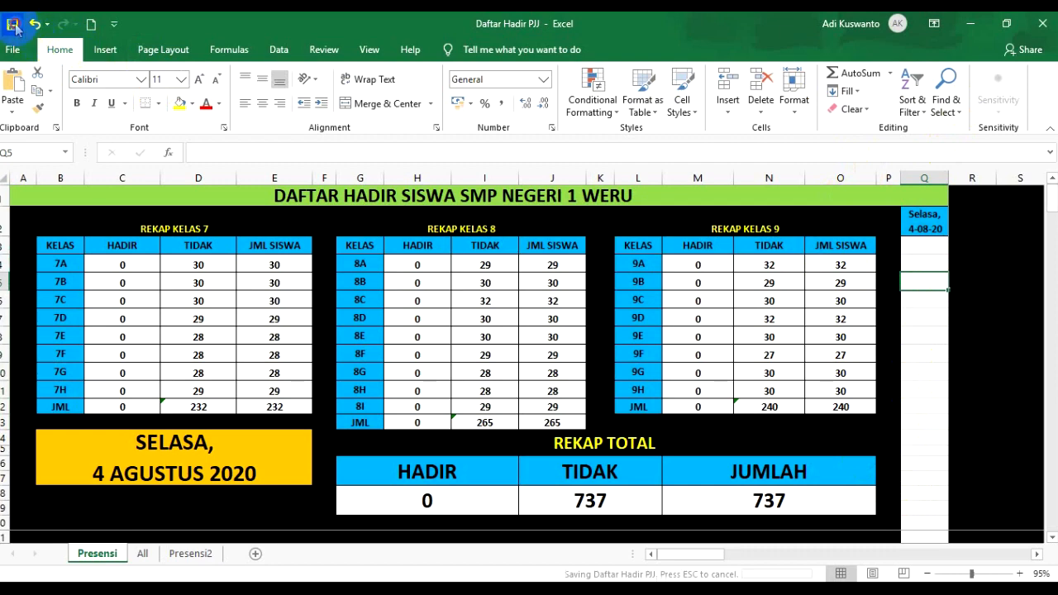
# Look through the All and Presensi2 sheets, checking the attendance columns and the 5-08-20 recap, and return to Presensi
pyautogui.click(142, 556)
pyautogui.click(104, 559)
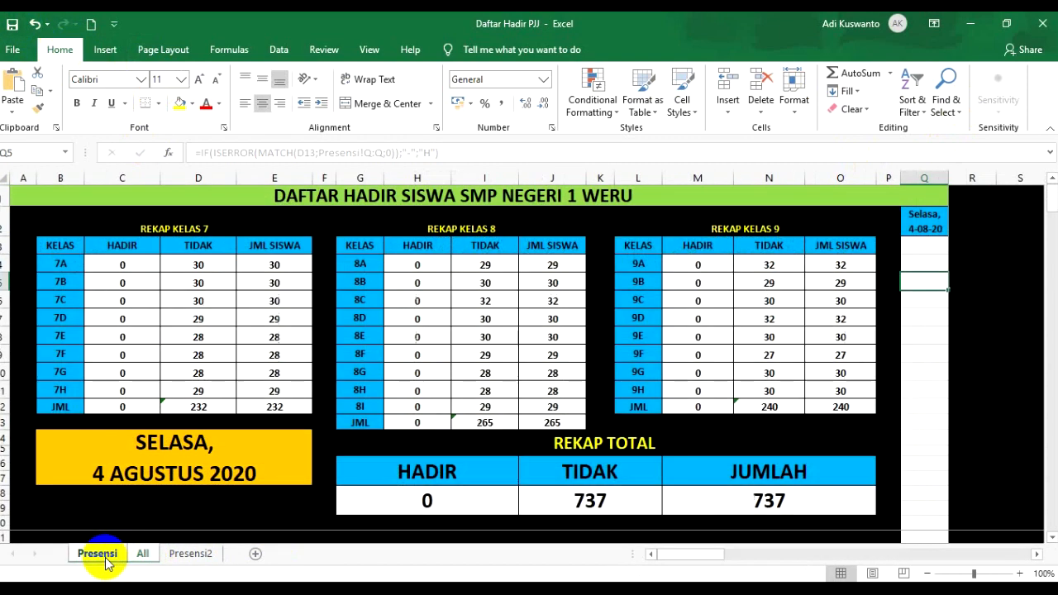
pyautogui.click(206, 558)
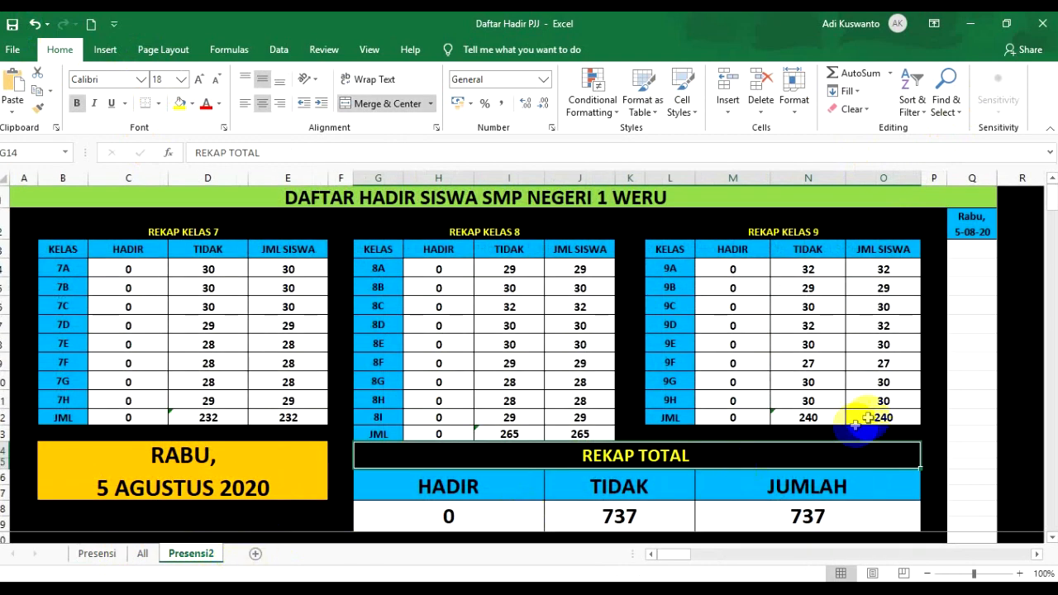
pyautogui.click(143, 554)
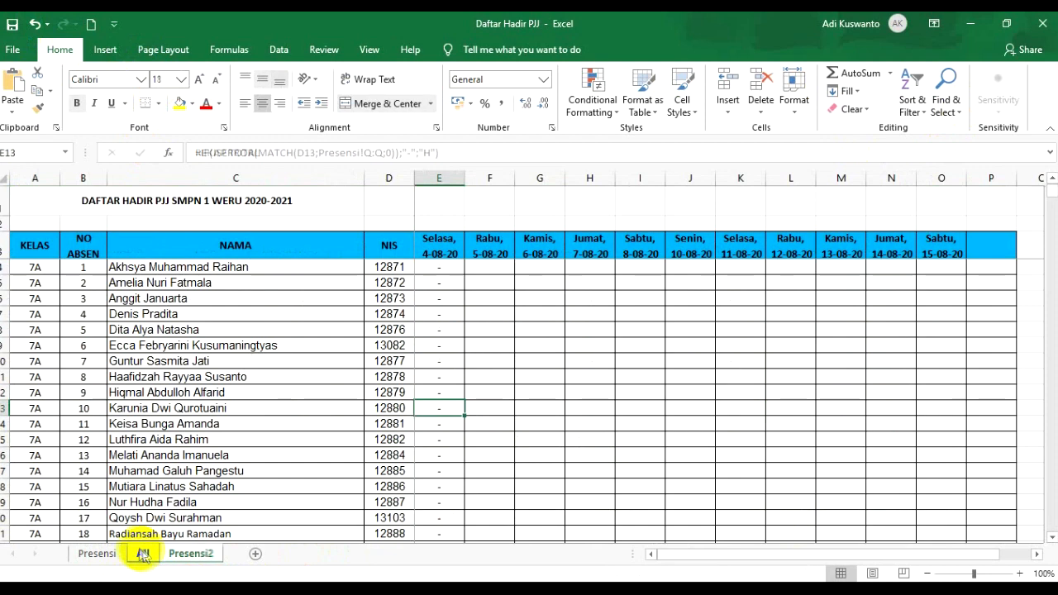
pyautogui.click(96, 554)
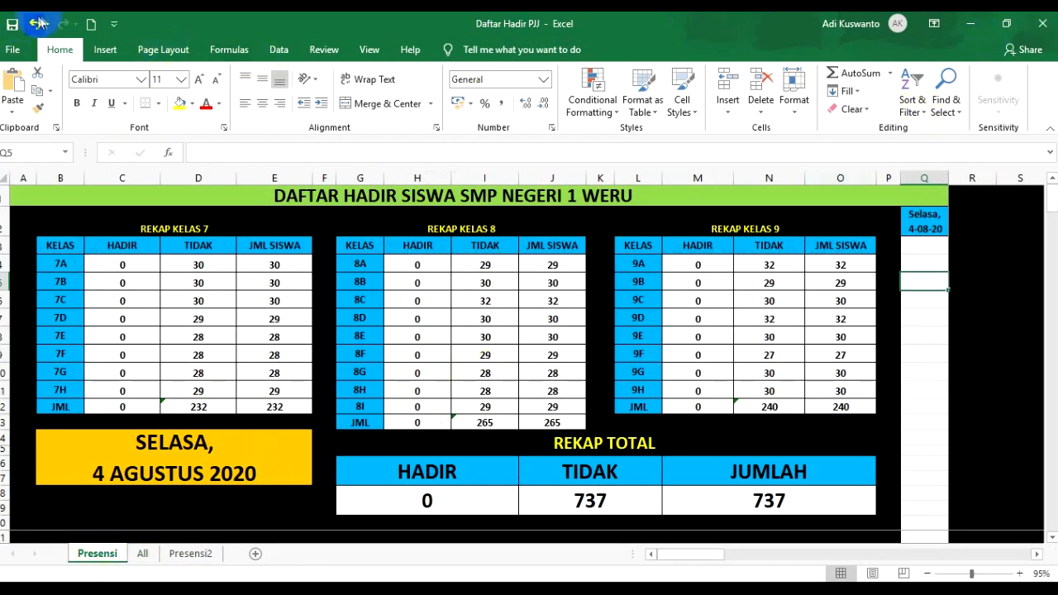
# Close the attendance workbook and the blank Book1, and switch to the browser to show My Drive in Google Drive
pyautogui.click(1042, 23)
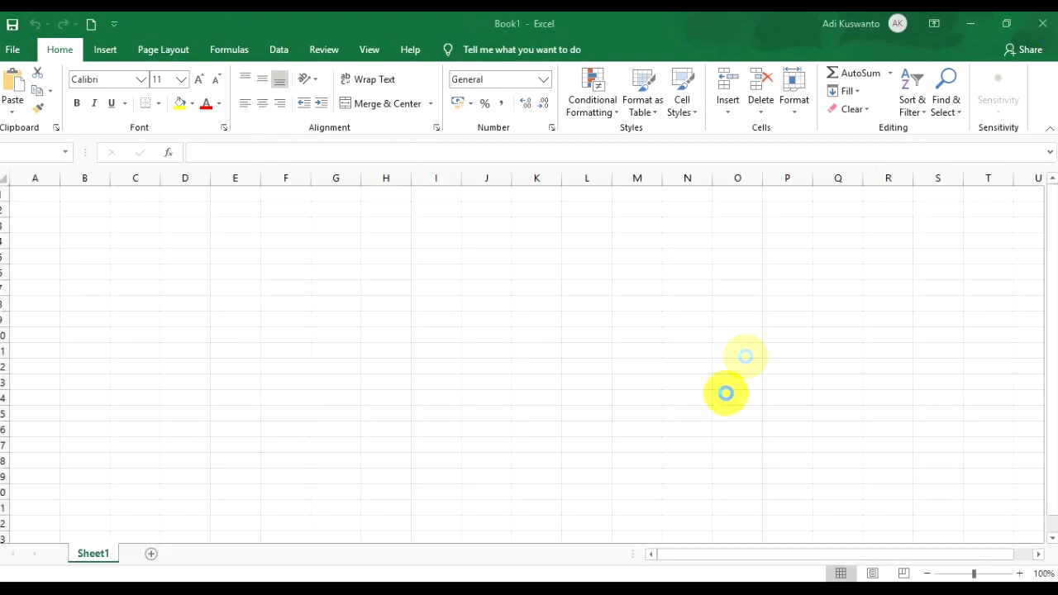
pyautogui.click(1042, 23)
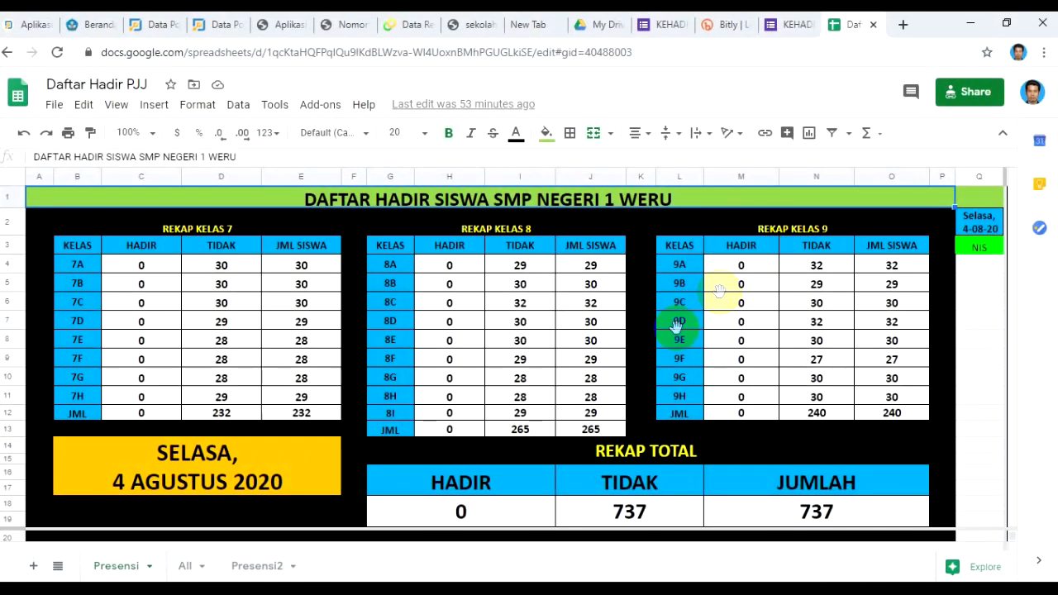
pyautogui.click(588, 22)
pyautogui.click(904, 24)
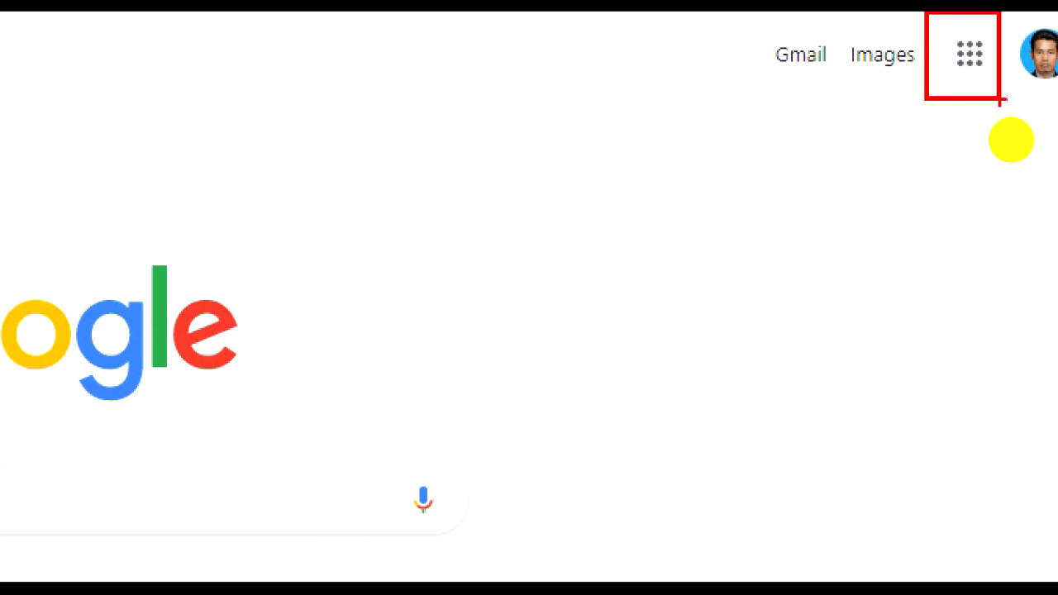
pyautogui.click(969, 54)
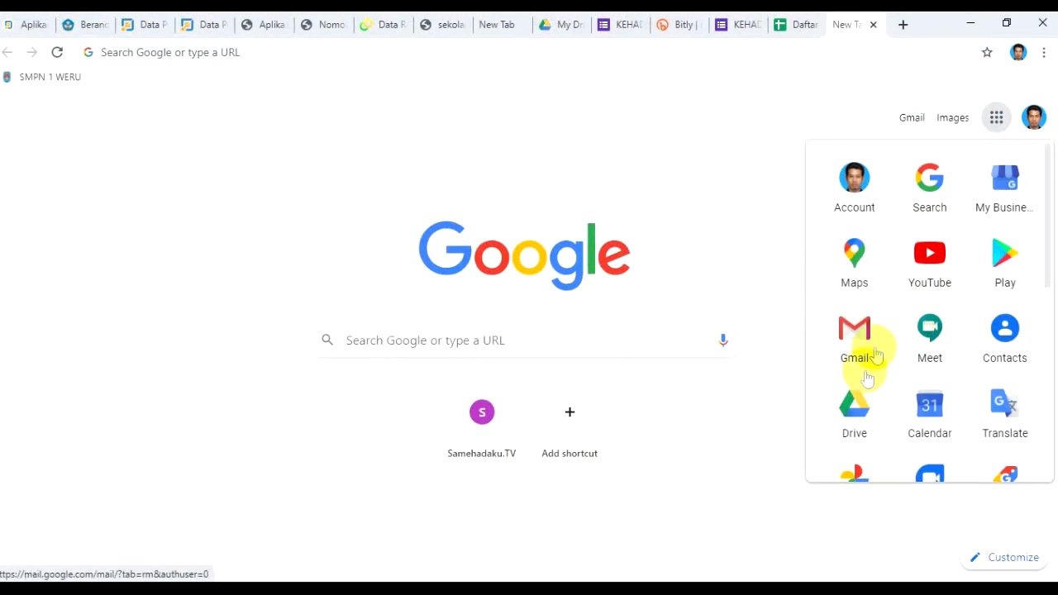
pyautogui.click(854, 409)
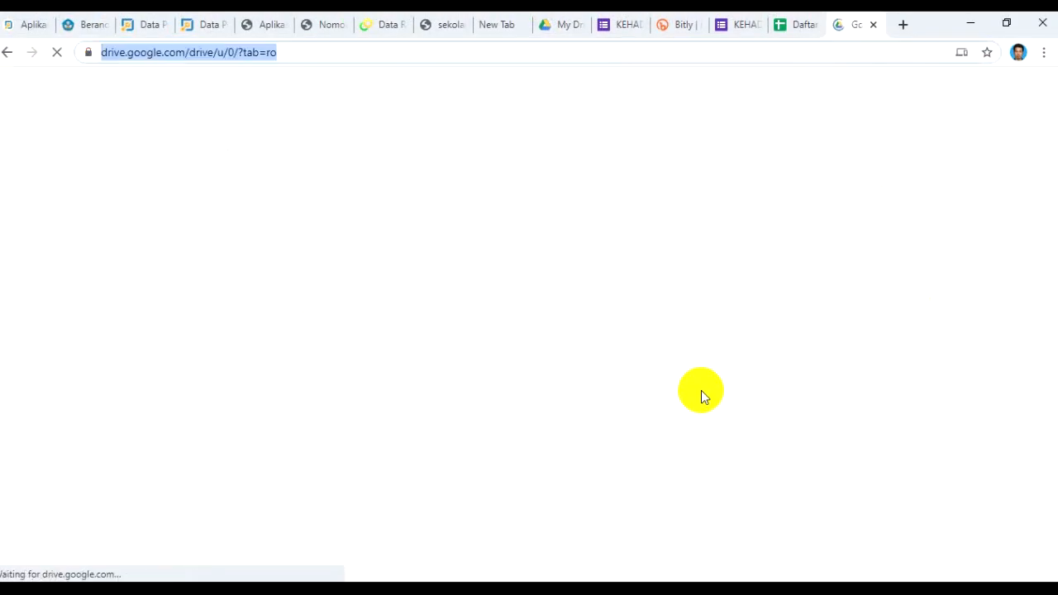
pyautogui.click(562, 24)
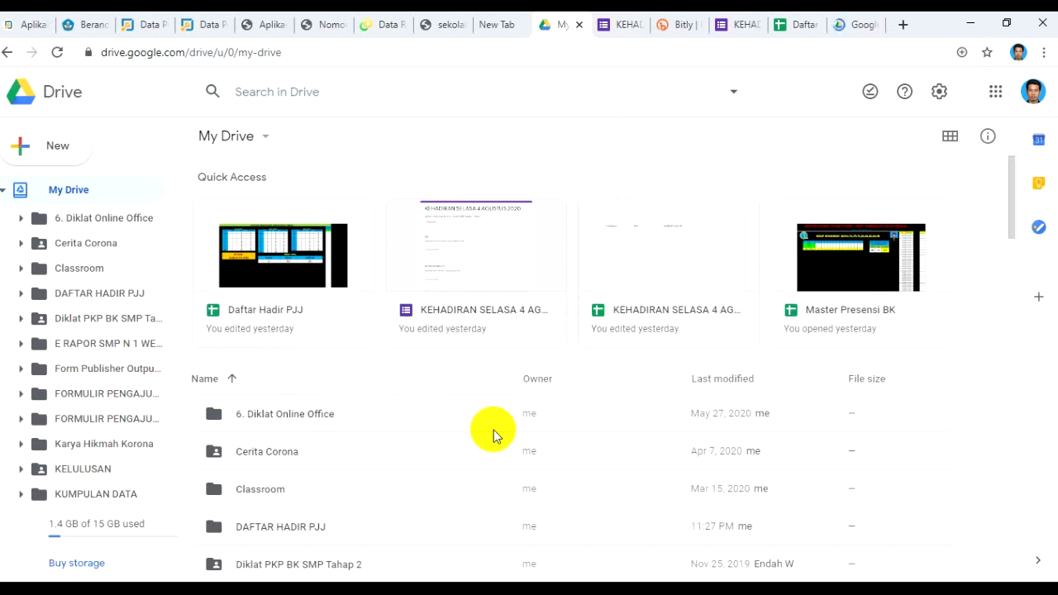
# Create a folder named DAFTAR UJICOBA in My Drive and open it
pyautogui.click(267, 136)
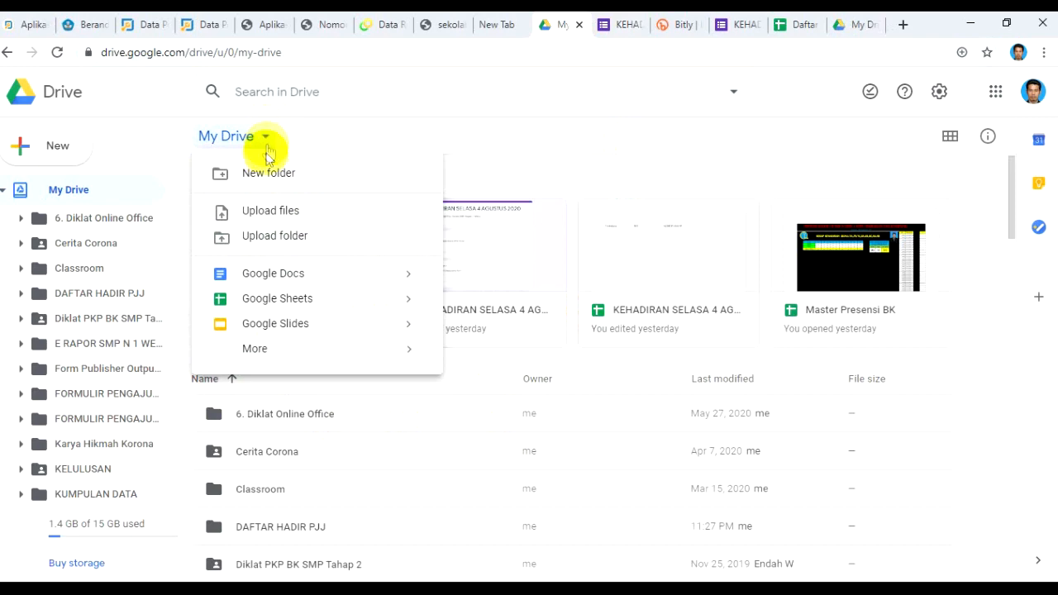
pyautogui.click(264, 175)
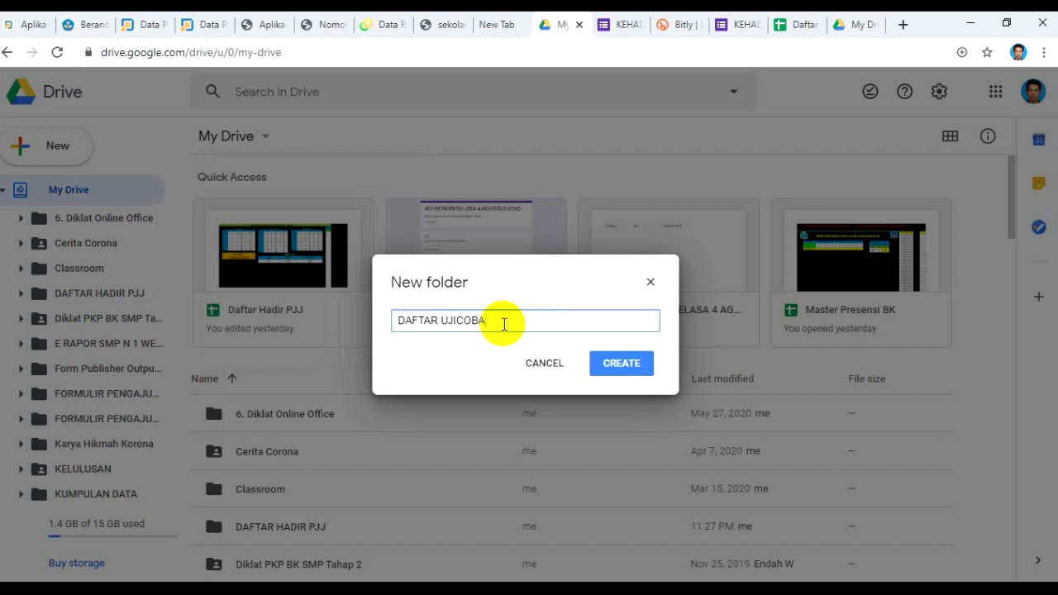
pyautogui.click(621, 363)
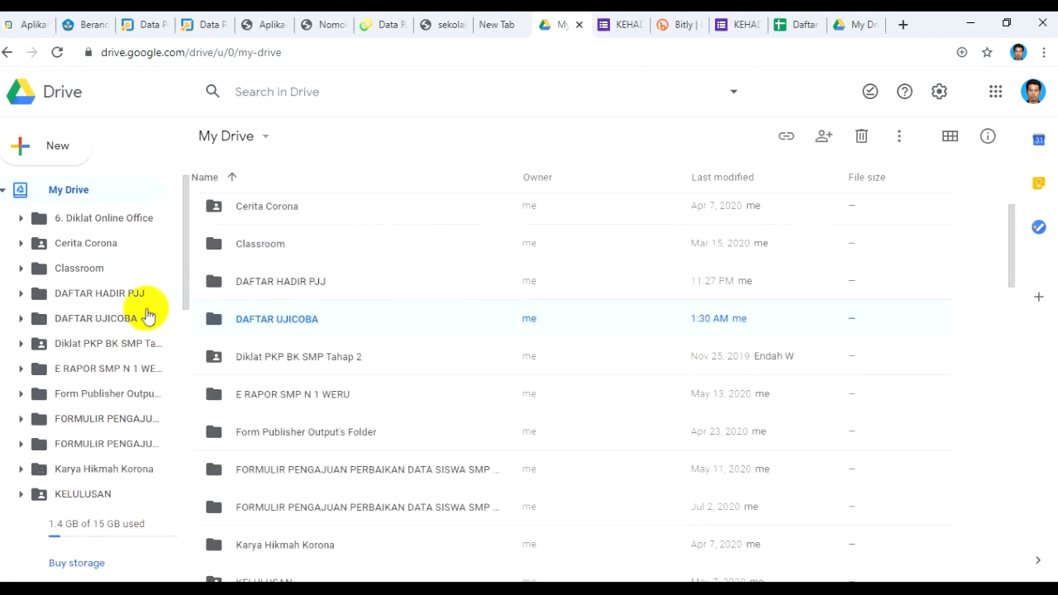
pyautogui.doubleClick(285, 322)
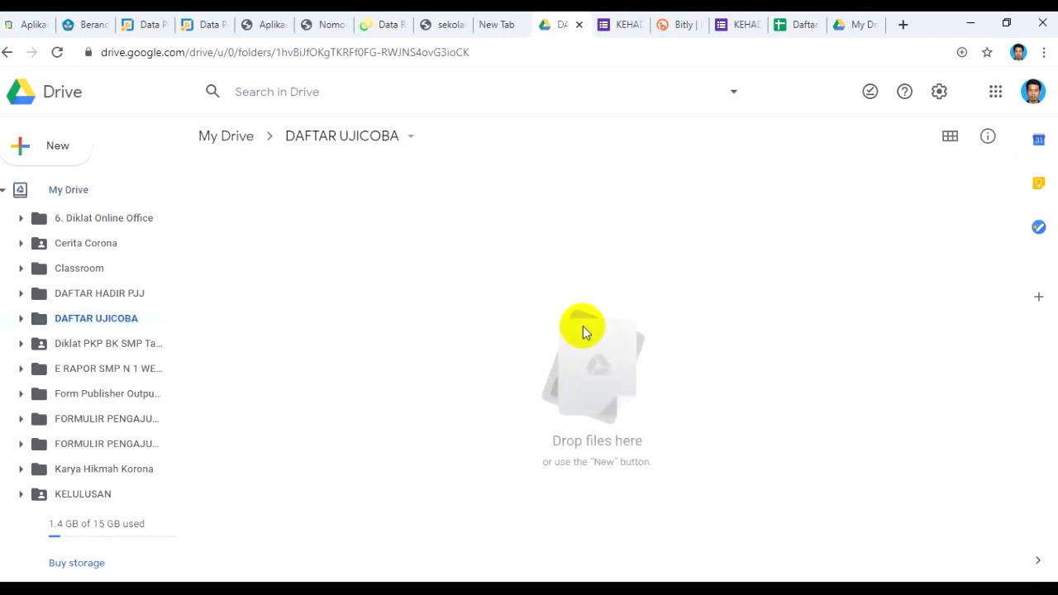
# Upload the Daftar Hadir PJJ Excel file from the computer into the DAFTAR UJICOBA folder and dismiss the upload notice
pyautogui.rightClick(560, 247)
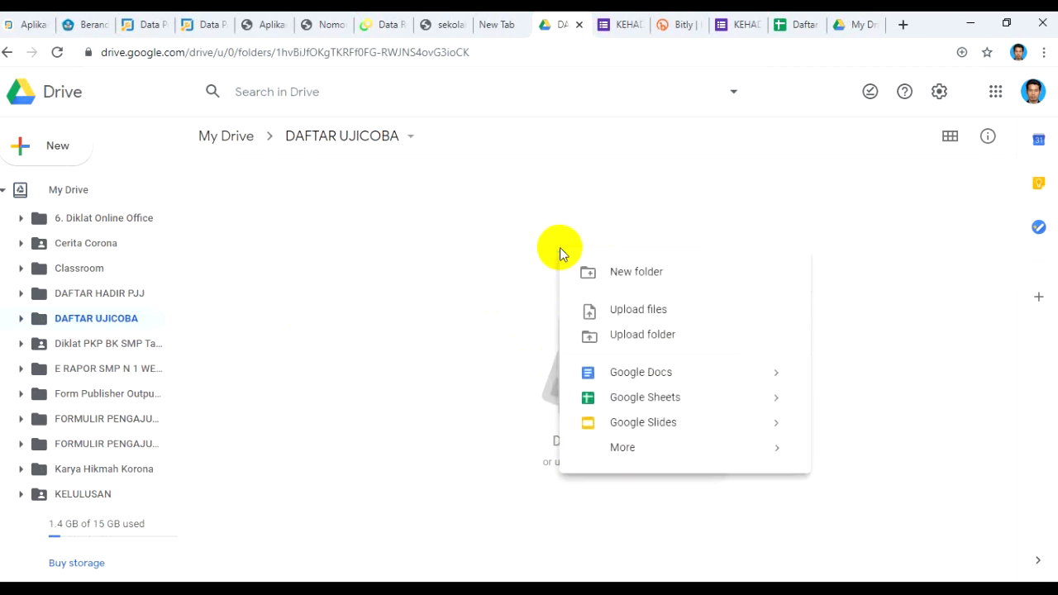
pyautogui.click(642, 314)
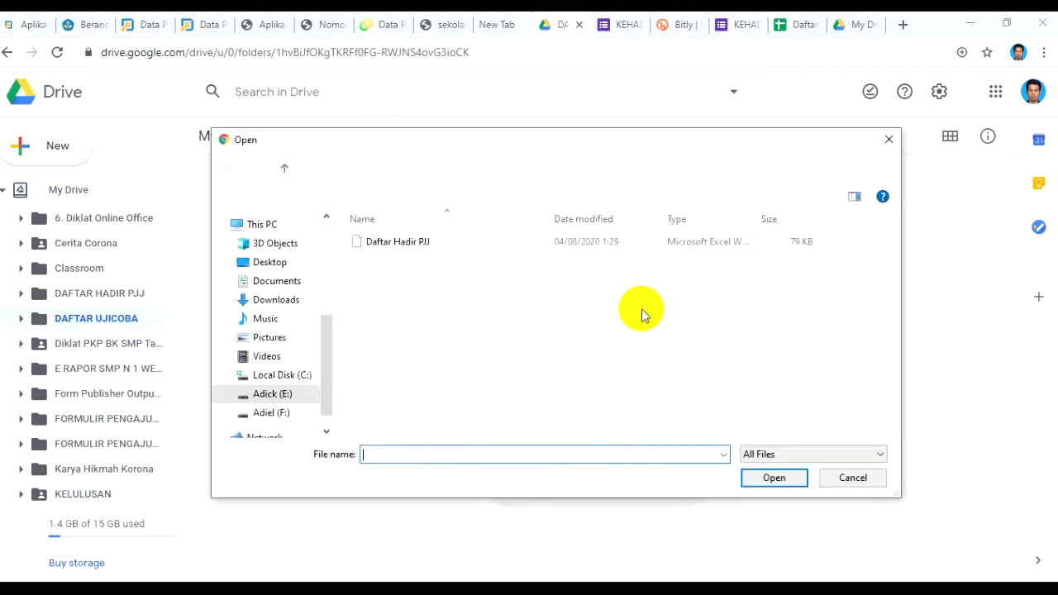
pyautogui.click(391, 245)
pyautogui.click(772, 477)
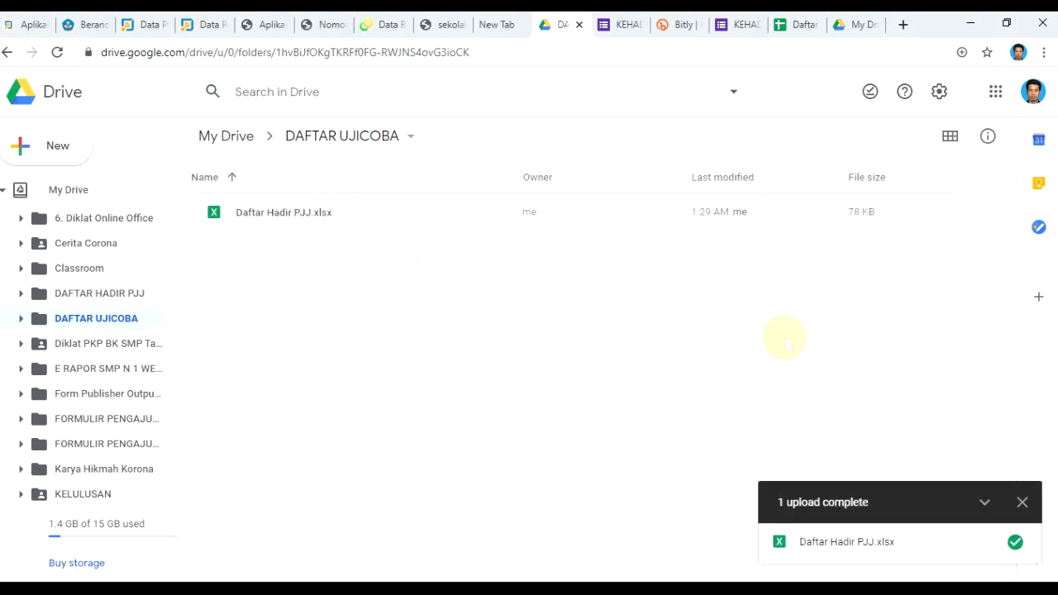
pyautogui.click(1021, 501)
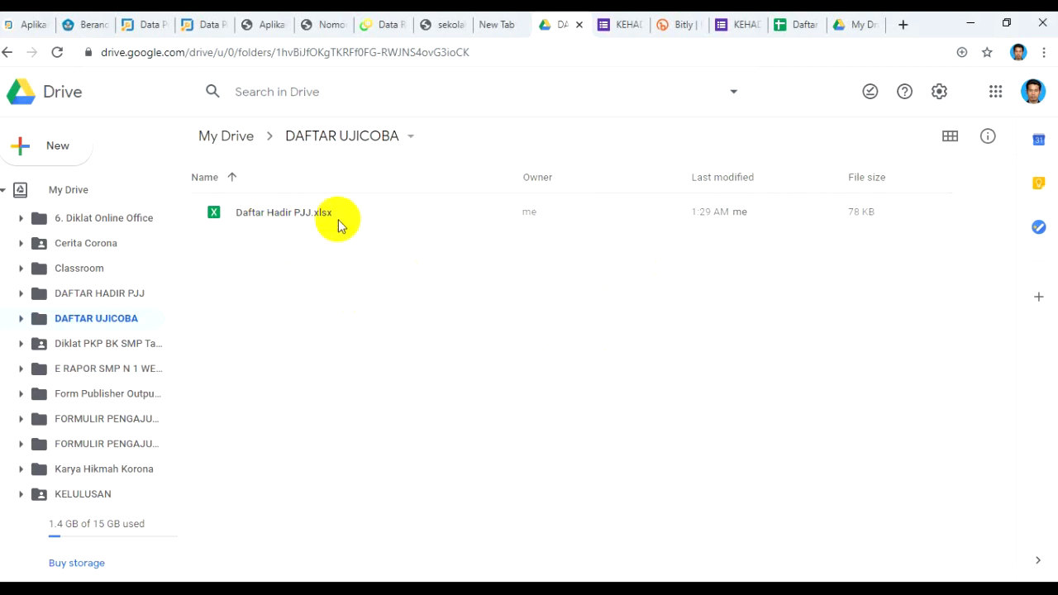
# Preview the uploaded Daftar Hadir PJJ.xlsx and open it with Google Sheets
pyautogui.doubleClick(284, 217)
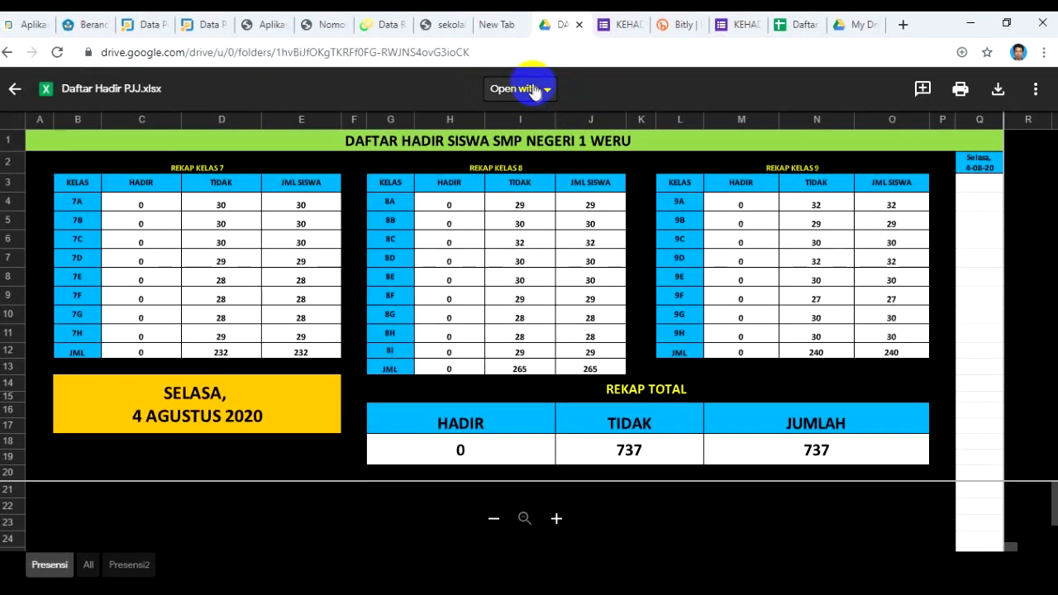
pyautogui.click(534, 91)
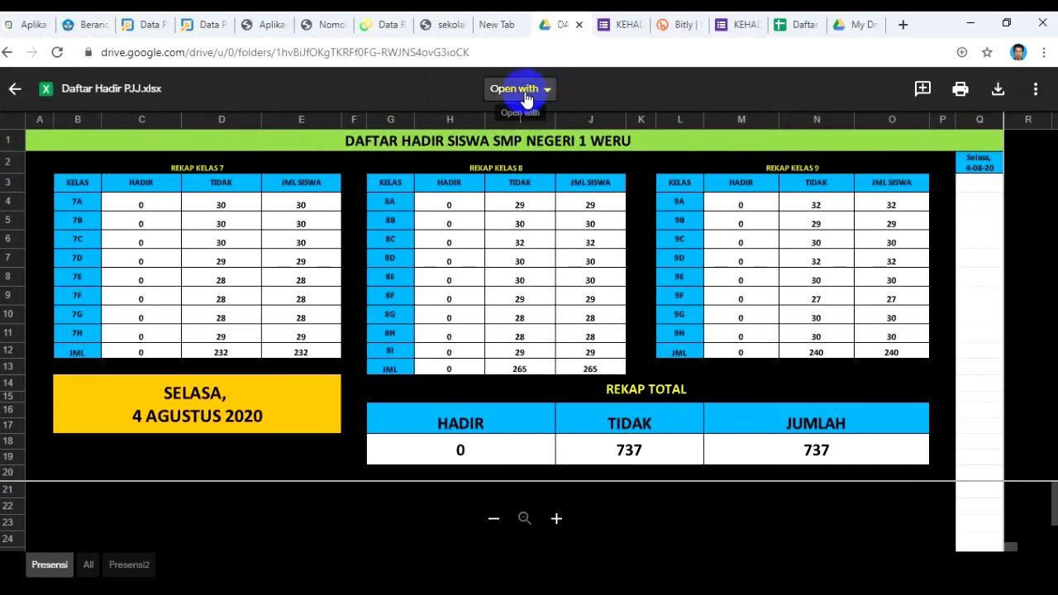
pyautogui.click(526, 91)
pyautogui.click(535, 137)
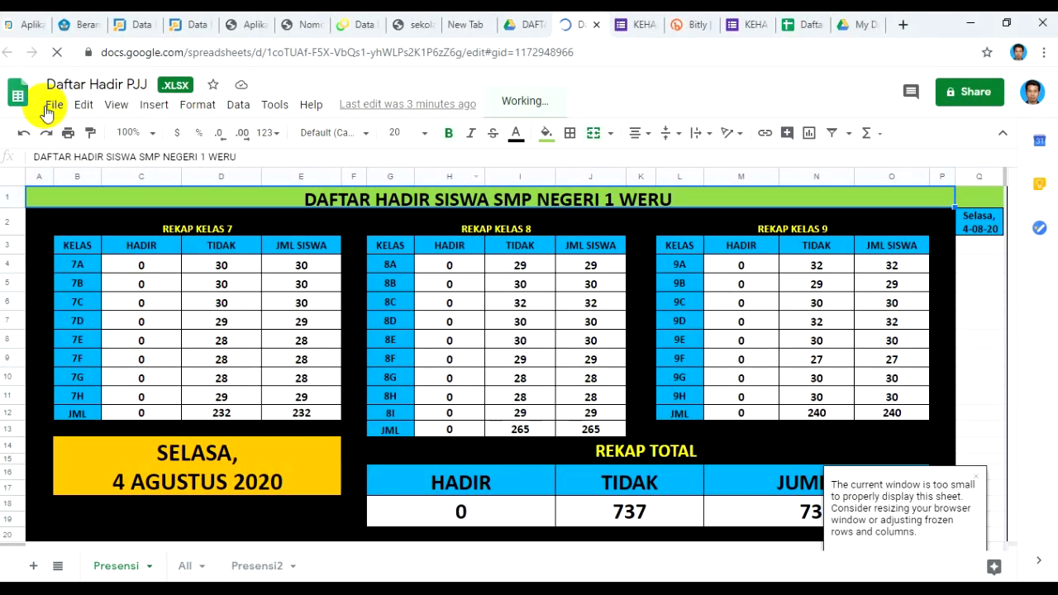
# Save the opened .XLSX attendance file as a native Google Sheets spreadsheet
pyautogui.click(53, 105)
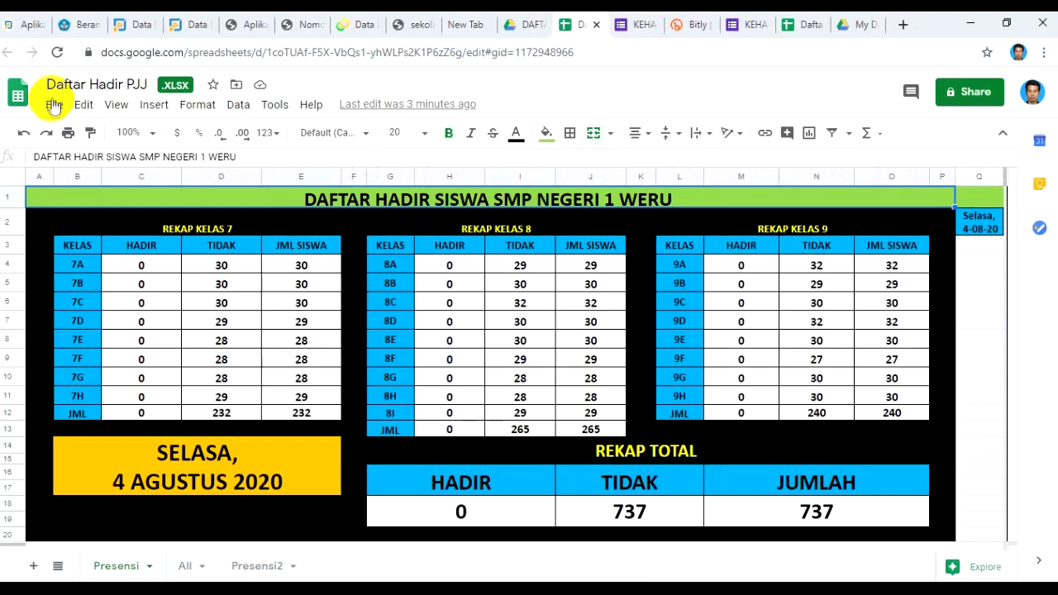
pyautogui.click(52, 104)
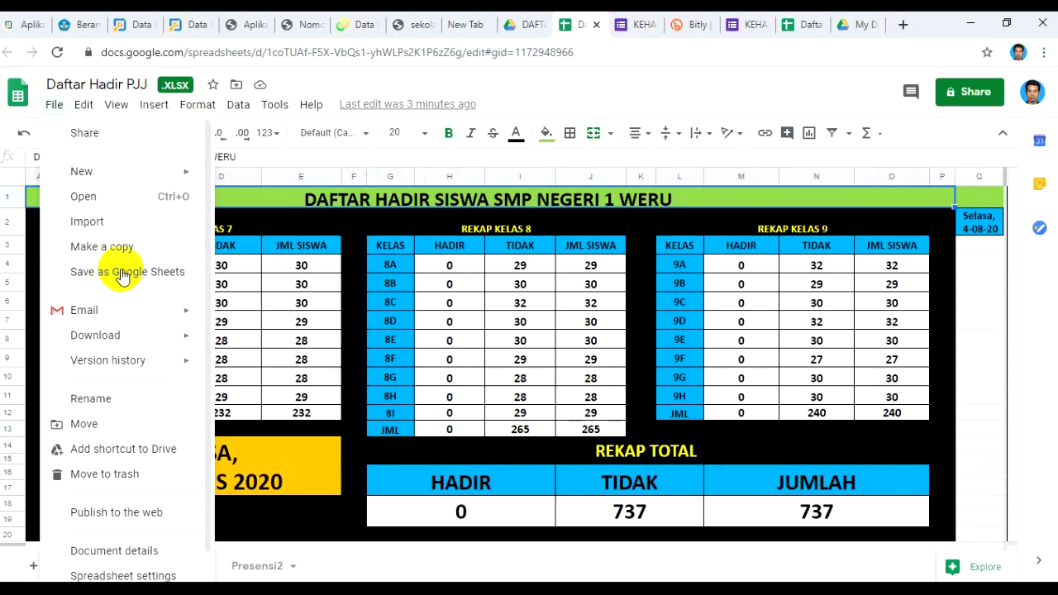
pyautogui.hotkey('ctrl', '1')
pyautogui.moveTo(66, 255)
pyautogui.mouseDown()
pyautogui.moveTo(201, 278)
pyautogui.moveTo(192, 291)
pyautogui.moveTo(203, 289)
pyautogui.mouseUp()
pyautogui.press('Escape')
pyautogui.click(53, 104)
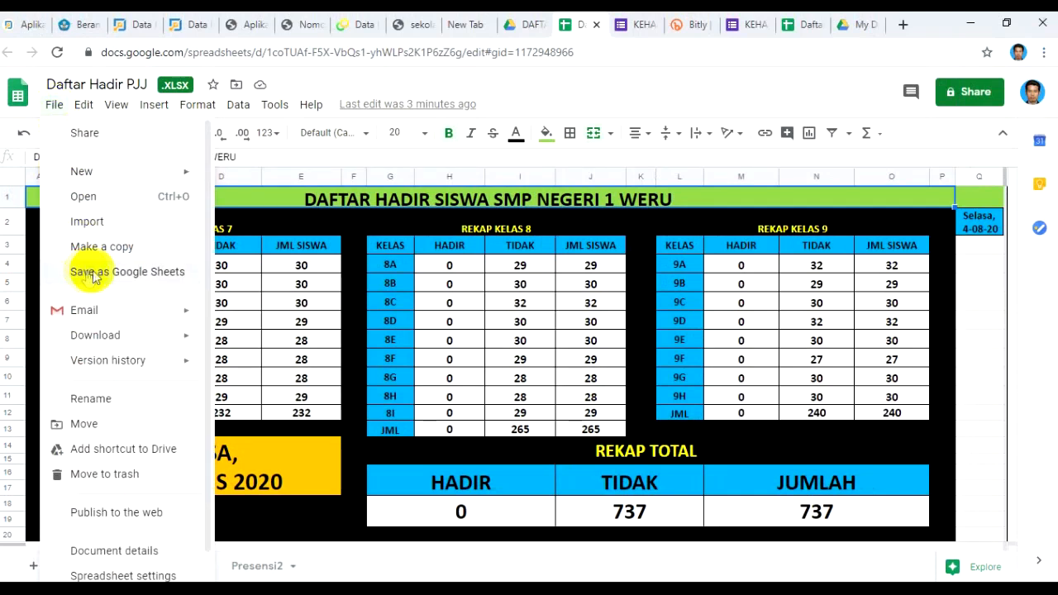
pyautogui.click(90, 278)
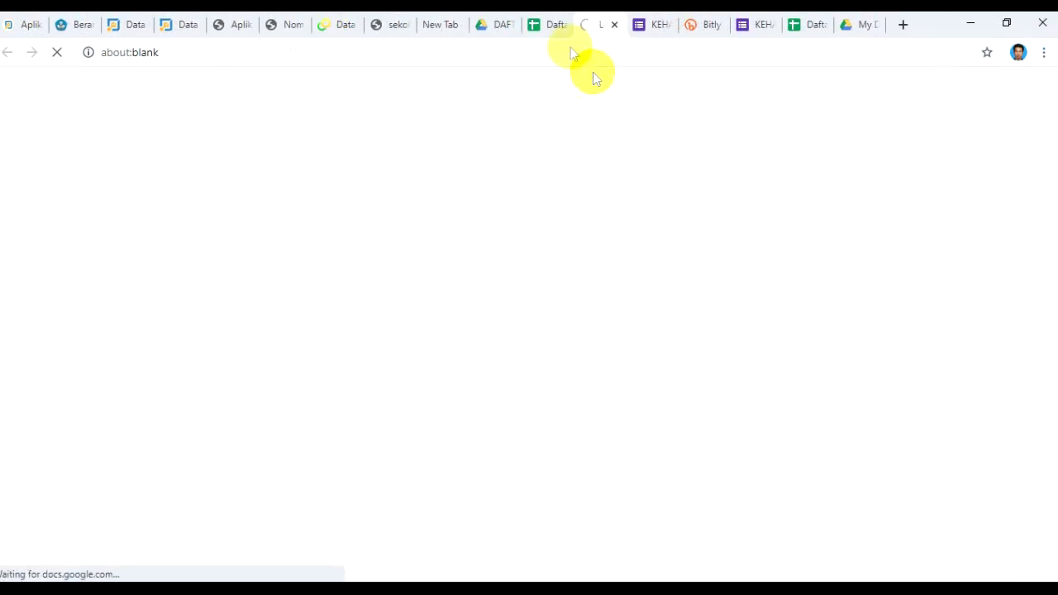
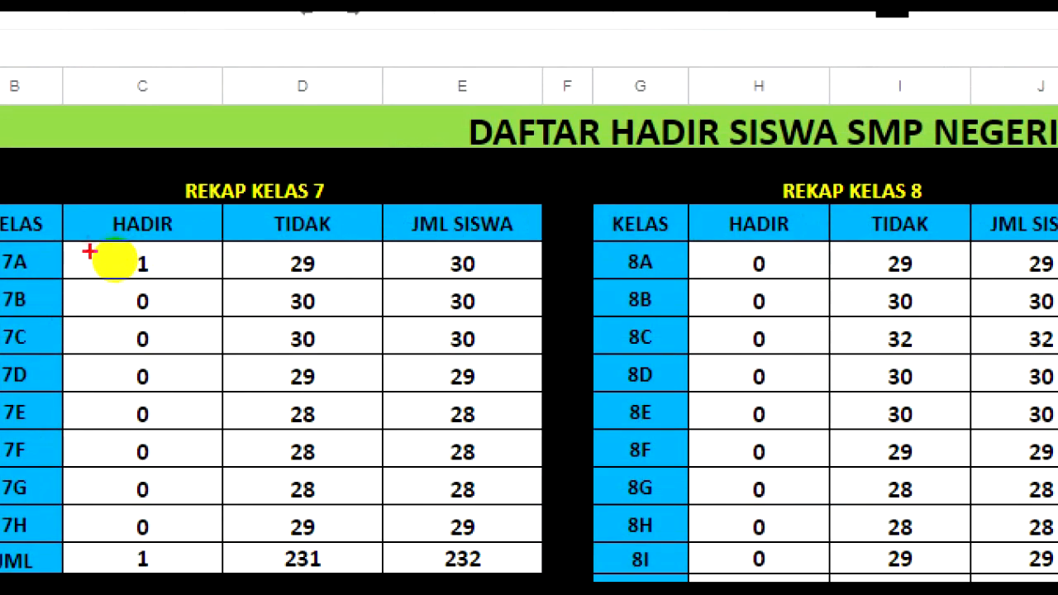
pyautogui.moveTo(113, 251); pyautogui.dragTo(179, 278)
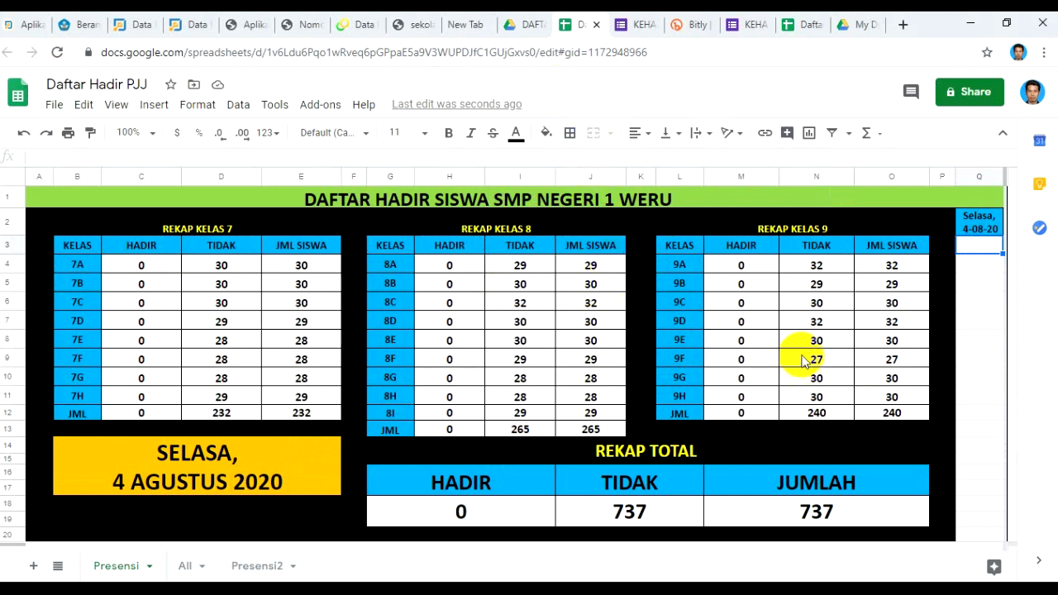
pyautogui.hotkey('ctrl', '1')
pyautogui.click(984, 247)
pyautogui.moveTo(951, 232)
pyautogui.mouseDown()
pyautogui.moveTo(1017, 428)
pyautogui.moveTo(1002, 416)
pyautogui.mouseUp()
pyautogui.press('Escape')
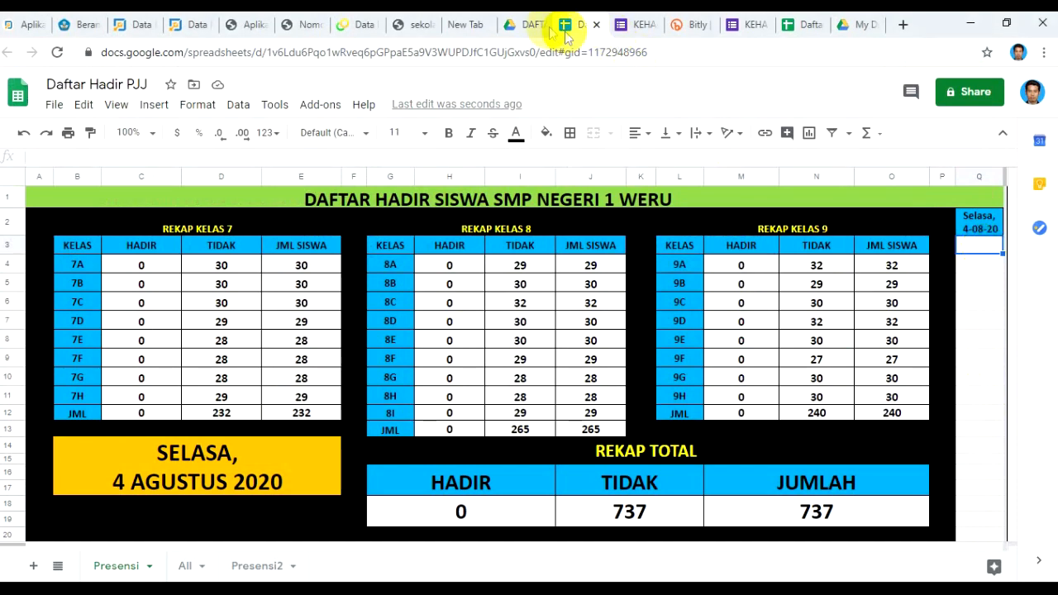
# Open the DAFTAR UJICOBA folder in Google Drive and point out the converted Daftar Hadir PJJ spreadsheet
pyautogui.click(529, 24)
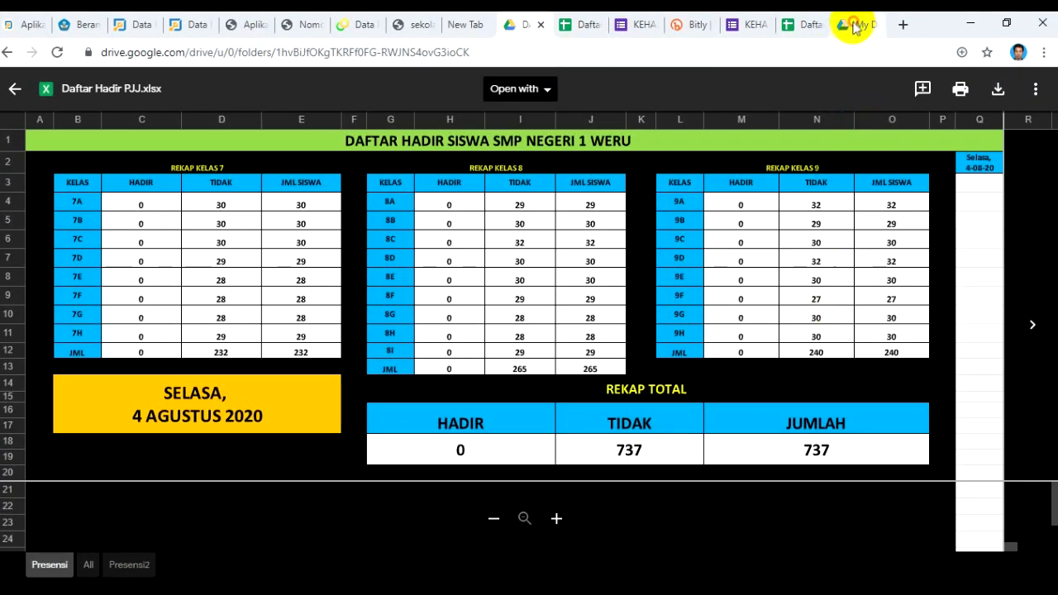
pyautogui.click(859, 24)
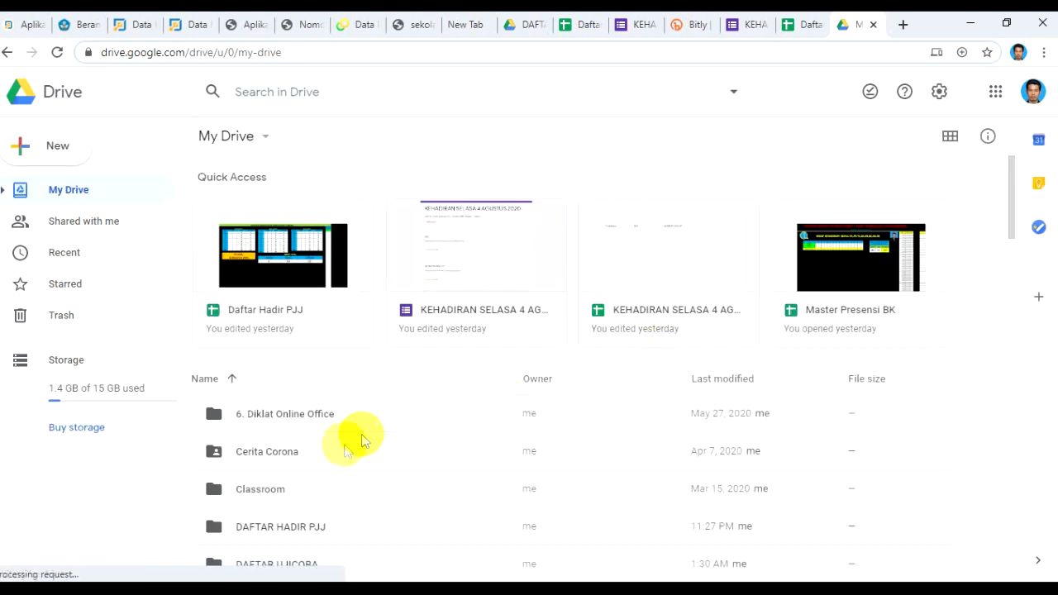
pyautogui.scroll(-2, 329, 540)
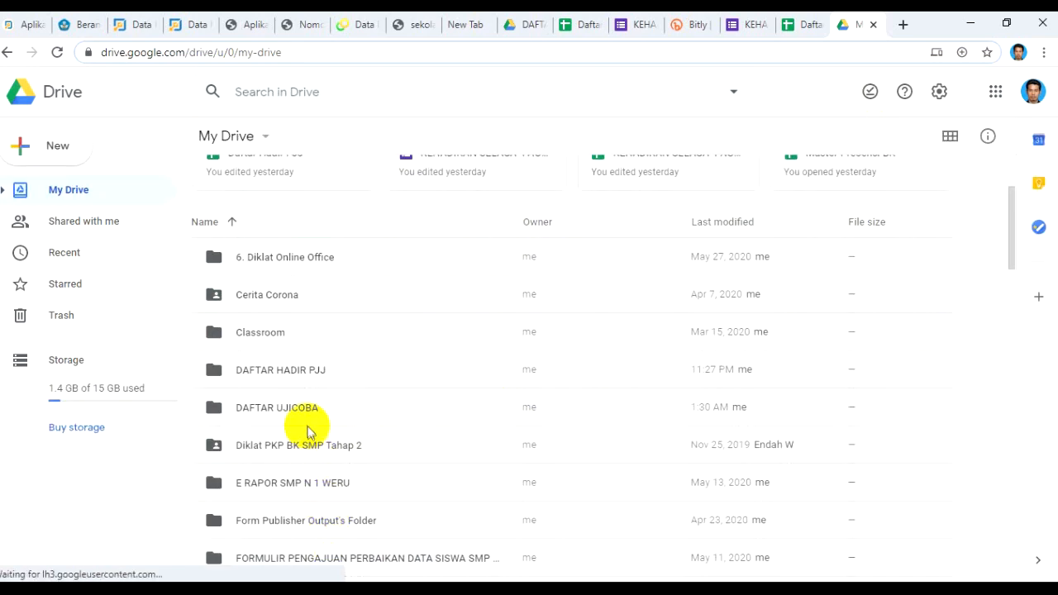
pyautogui.doubleClick(289, 409)
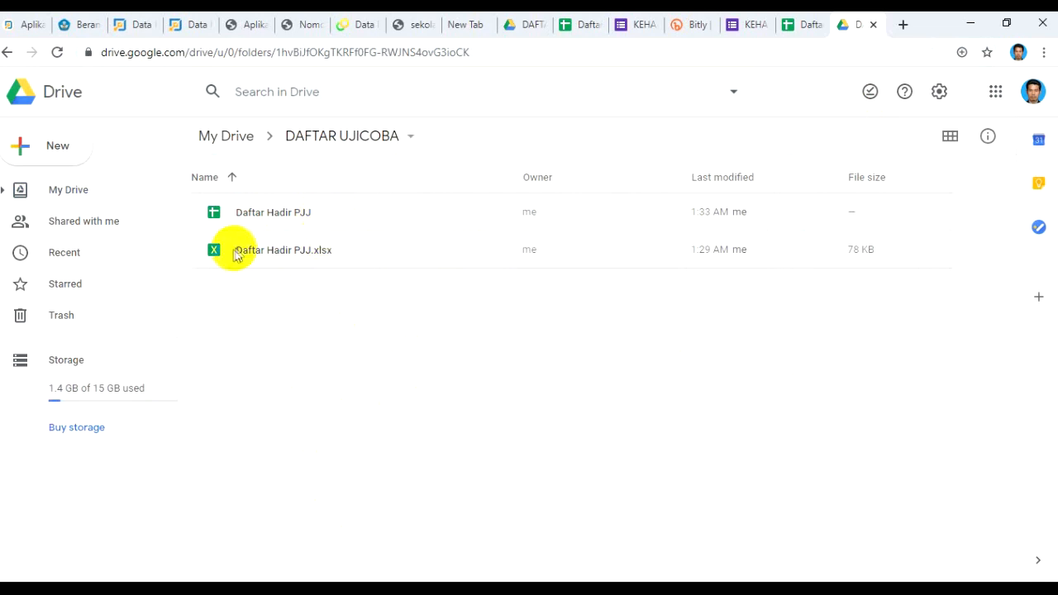
pyautogui.click(276, 220)
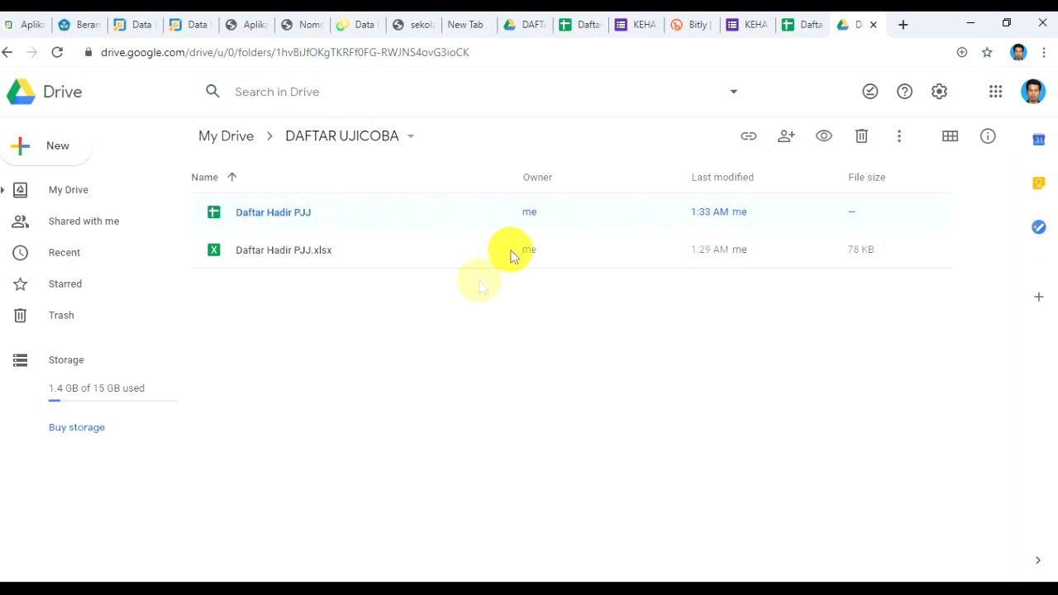
pyautogui.click(418, 325)
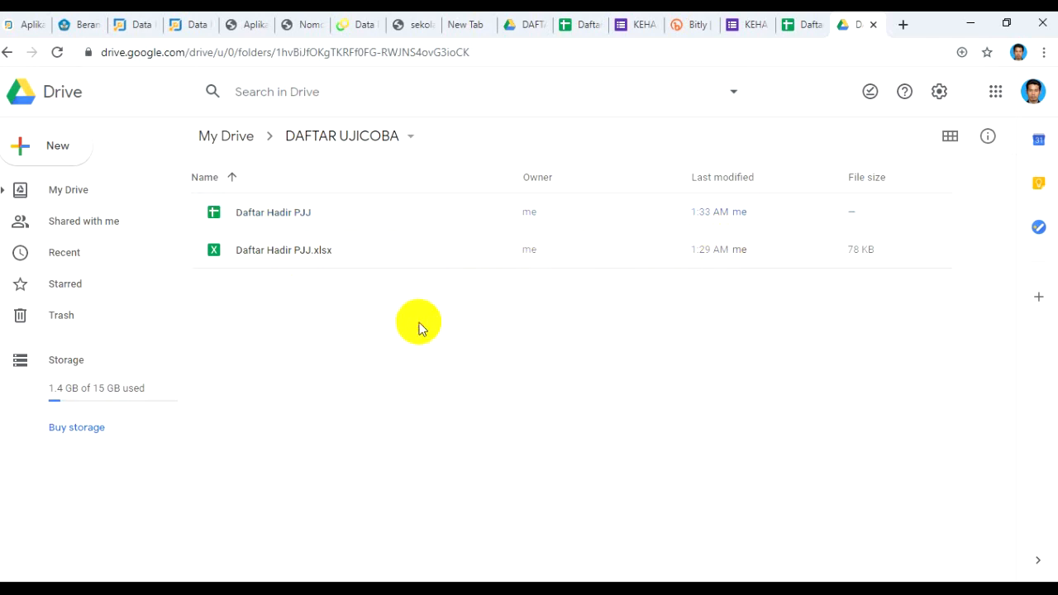
# Create a new blank Google Form inside the DAFTAR UJICOBA folder
pyautogui.rightClick(419, 323)
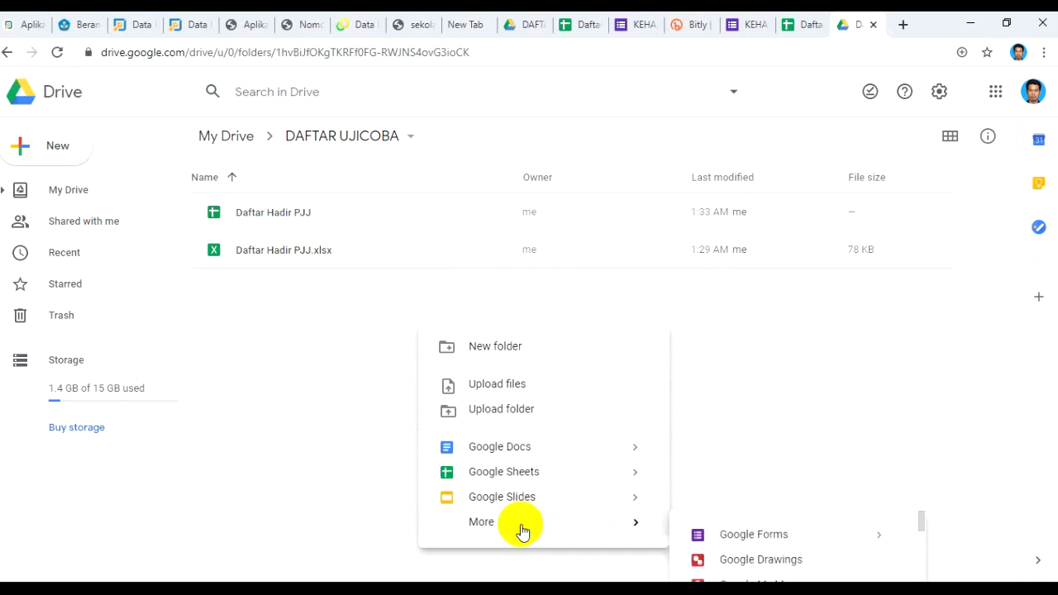
pyautogui.click(543, 345)
pyautogui.rightClick(497, 341)
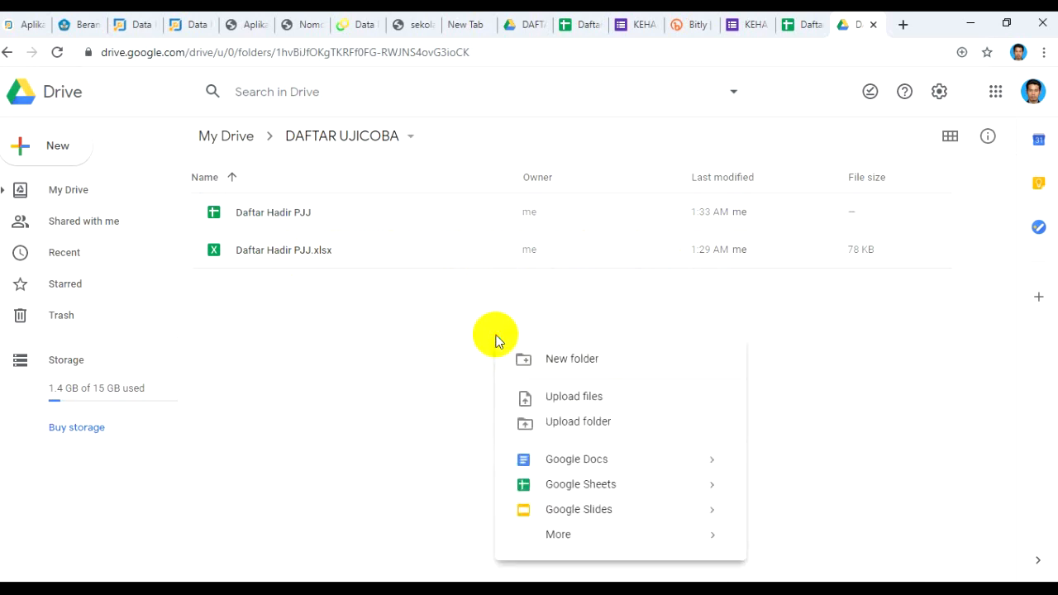
pyautogui.moveTo(561, 539)
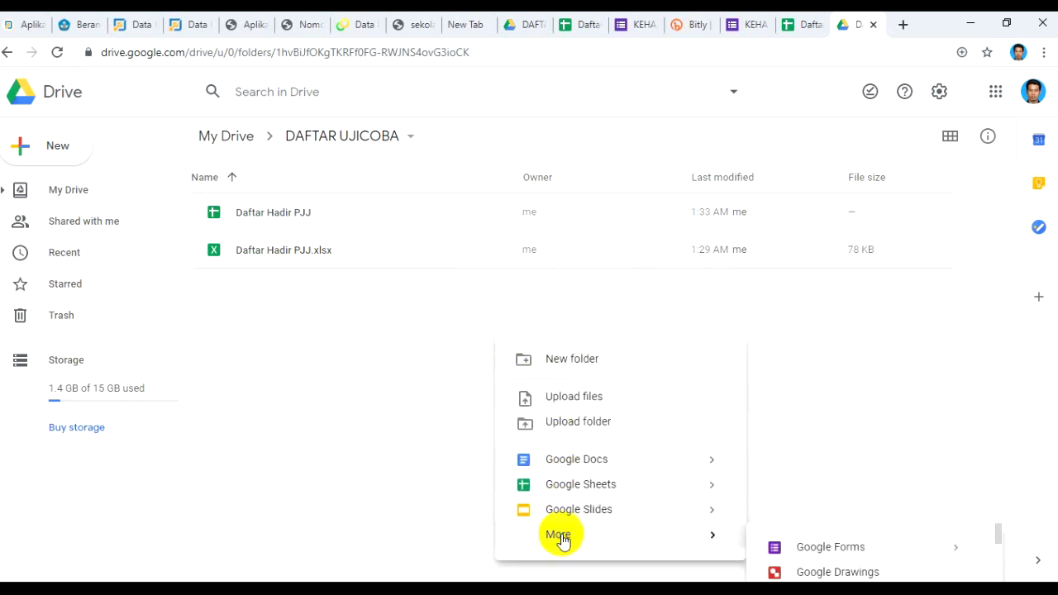
pyautogui.click(813, 550)
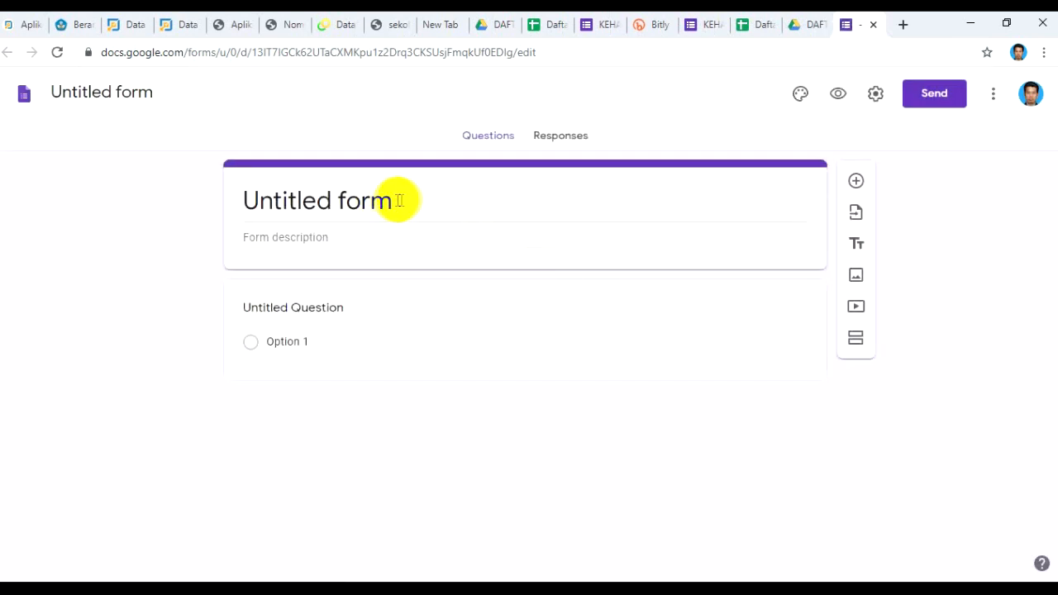
# Replace the form's title with KEHADIRAN 4 AGUSTUS 2020
pyautogui.click(421, 197)
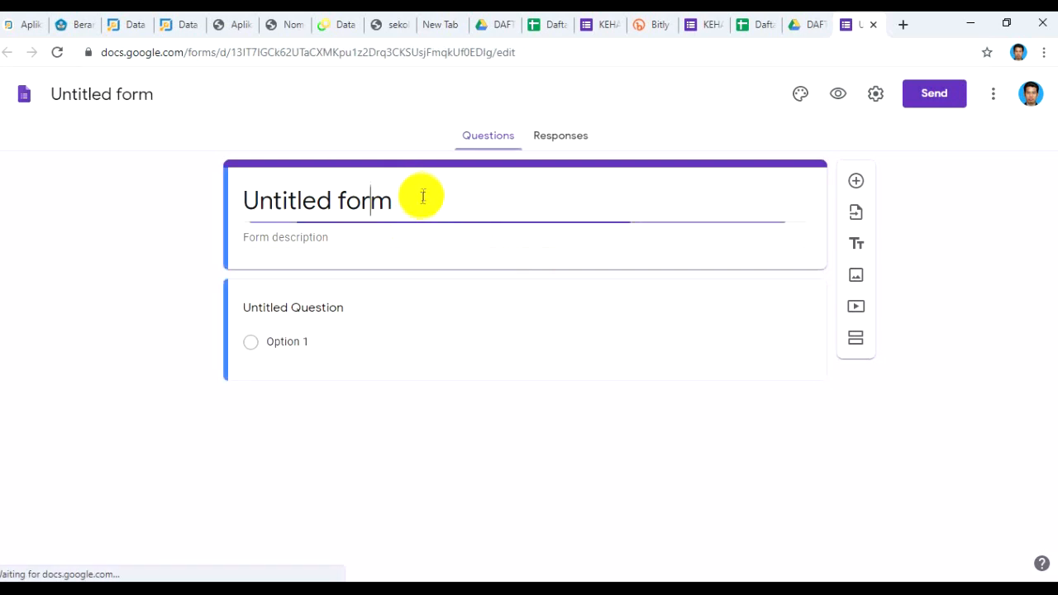
pyautogui.tripleClick(414, 199)
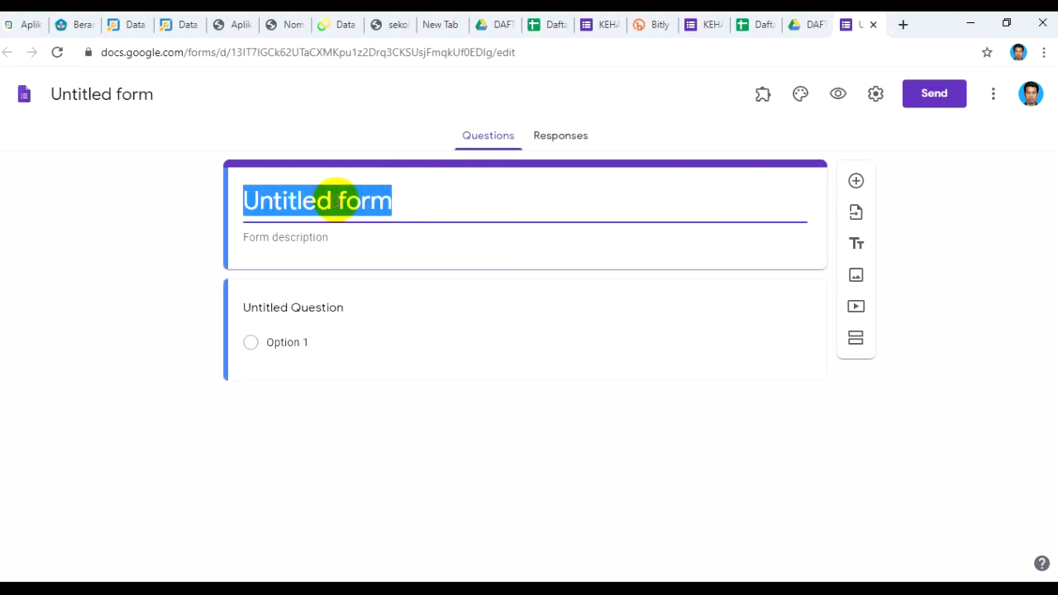
pyautogui.write('KEHADIRAN')
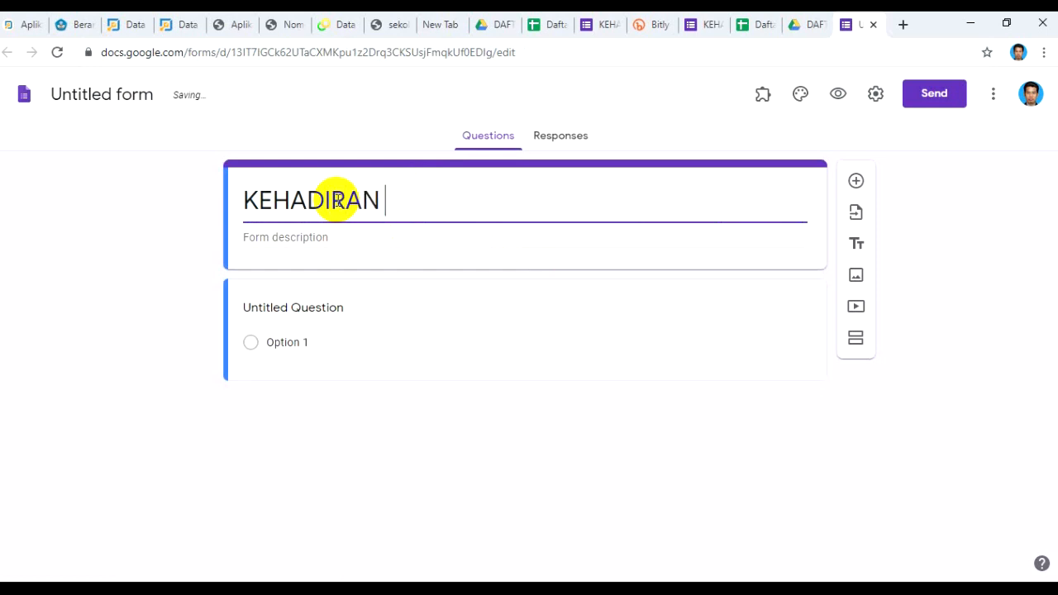
pyautogui.write(' 4 A')
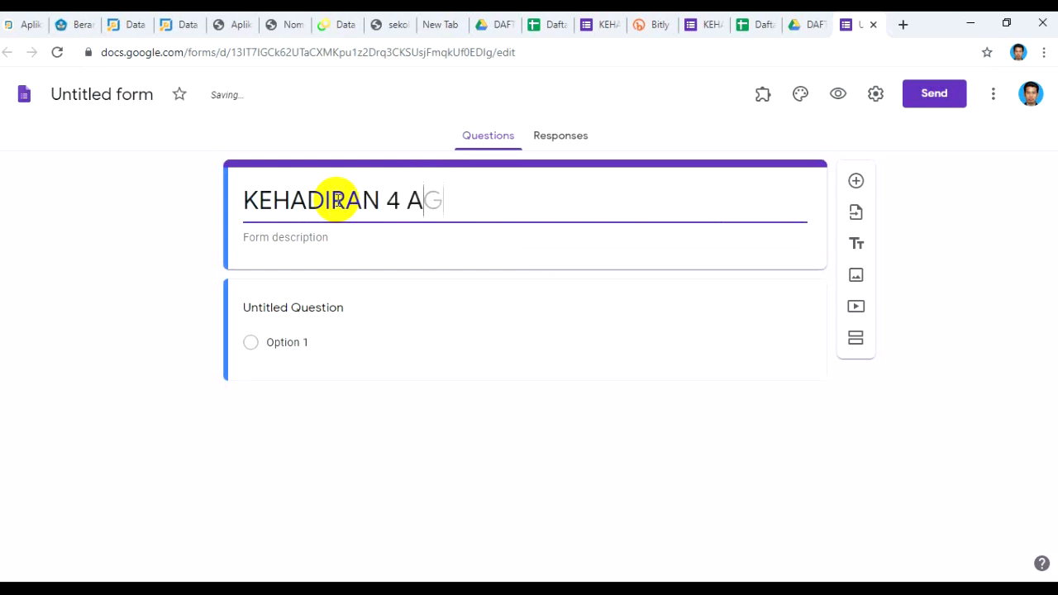
pyautogui.write('GUSTUS 2020')
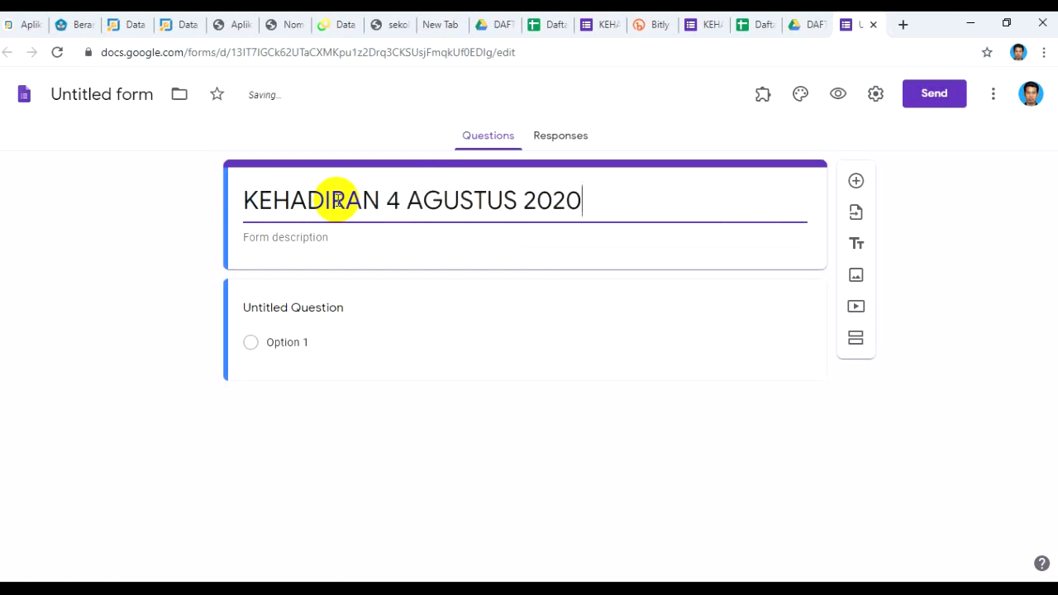
# Name the first question NIS and make it a required short-answer question
pyautogui.click(362, 314)
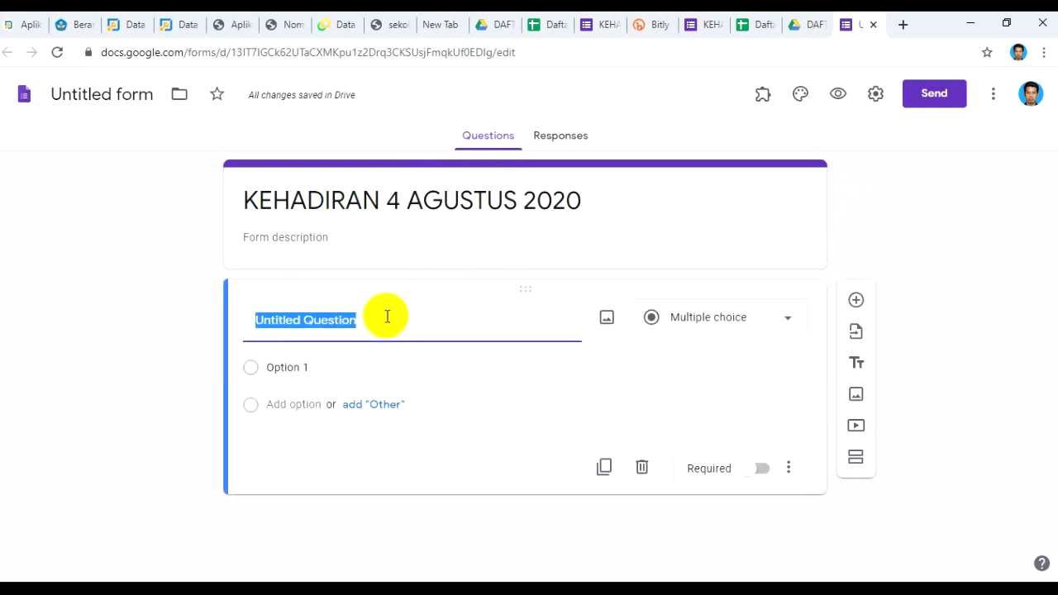
pyautogui.write('NIS')
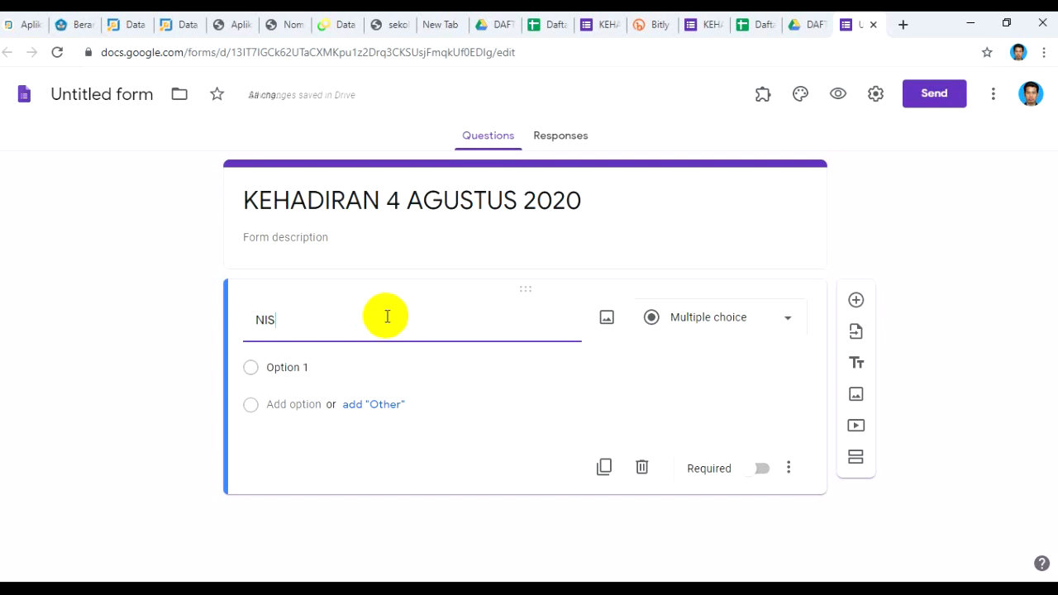
pyautogui.click(691, 326)
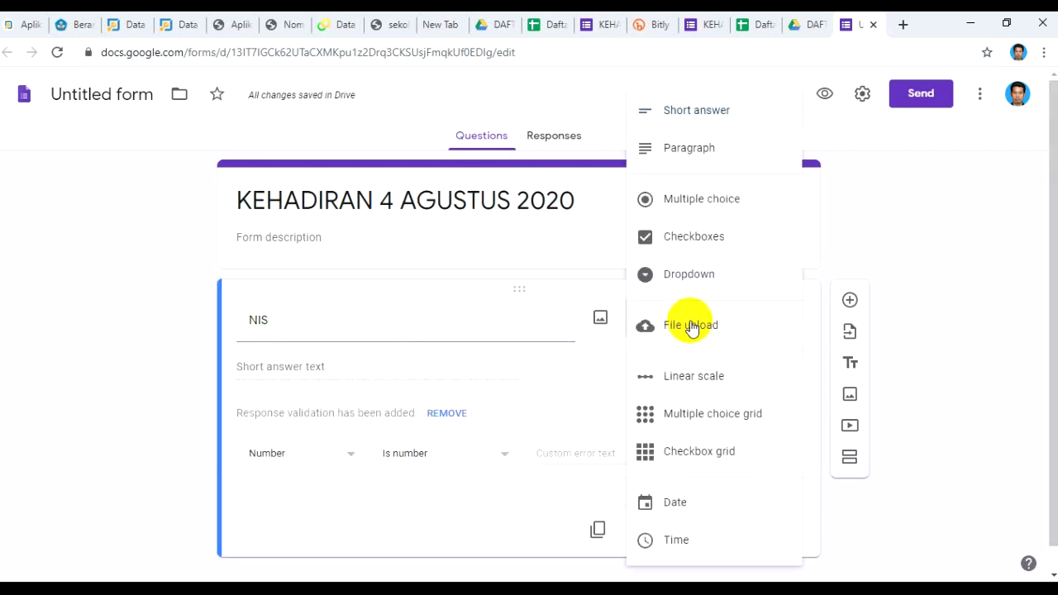
pyautogui.click(720, 112)
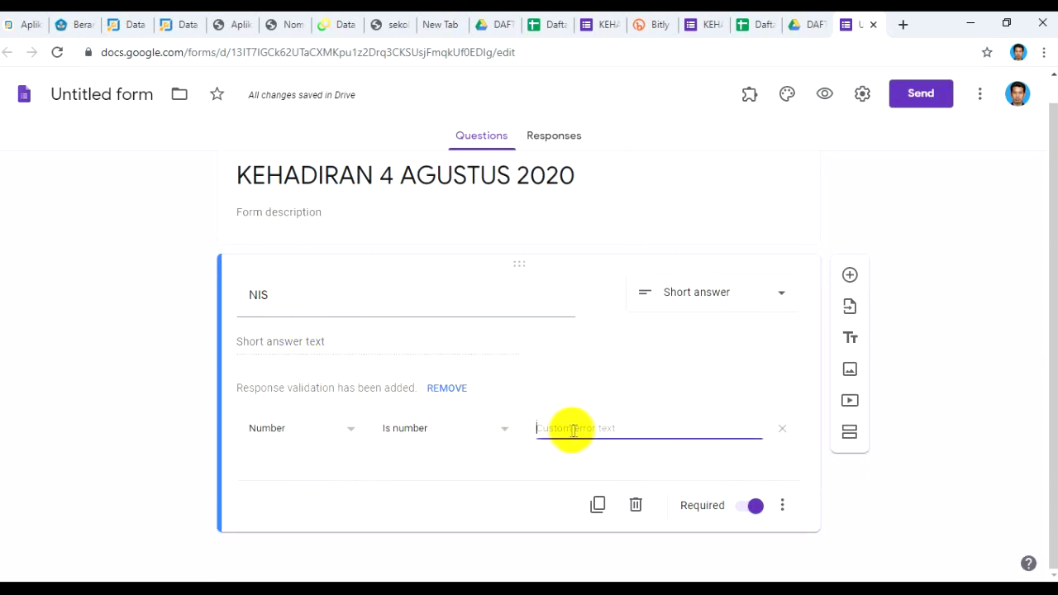
# Set the NIS question's number validation to accept only values between 12500 and 13110
pyautogui.click(503, 433)
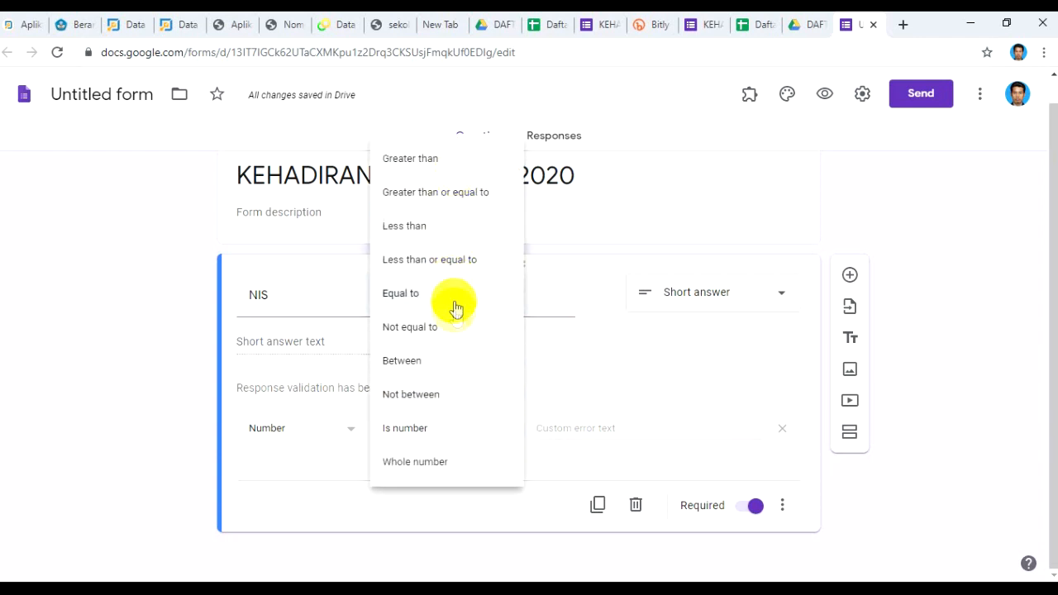
pyautogui.click(438, 360)
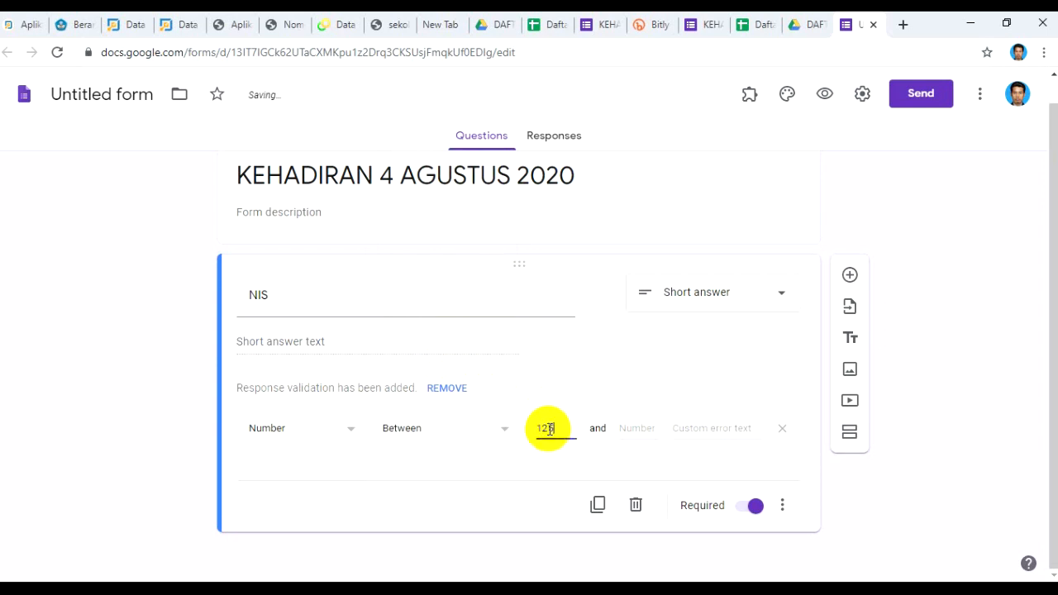
pyautogui.click(549, 429)
pyautogui.write('12500')
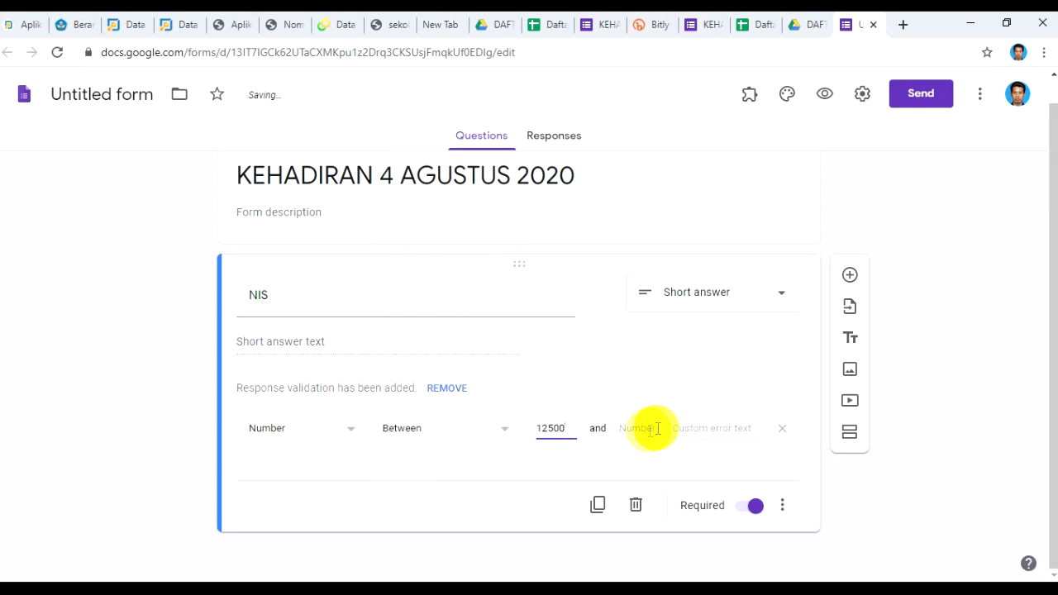
pyautogui.click(634, 430)
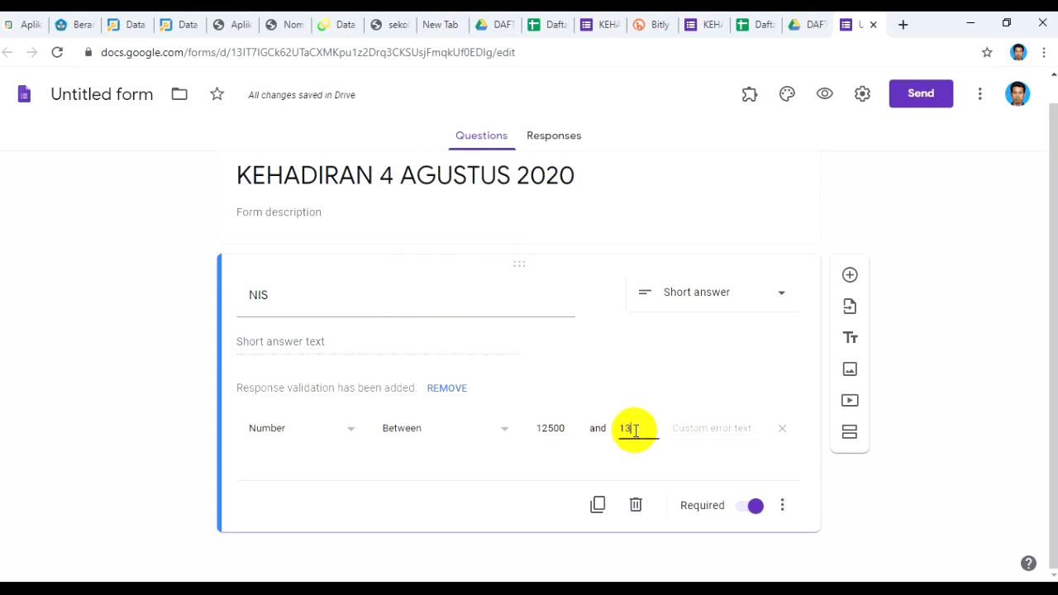
pyautogui.write('131100')
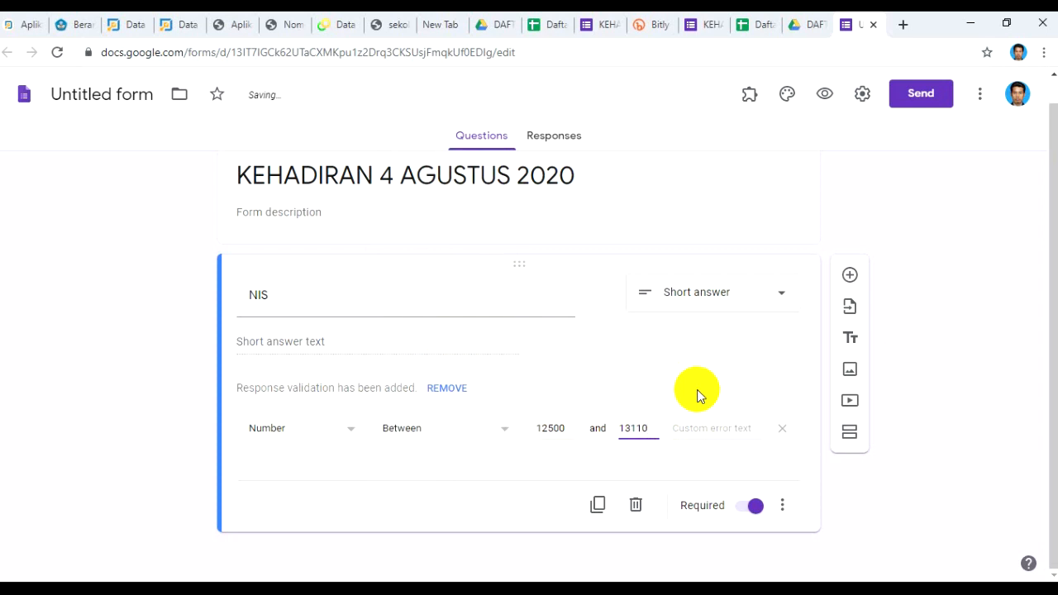
pyautogui.click(506, 460)
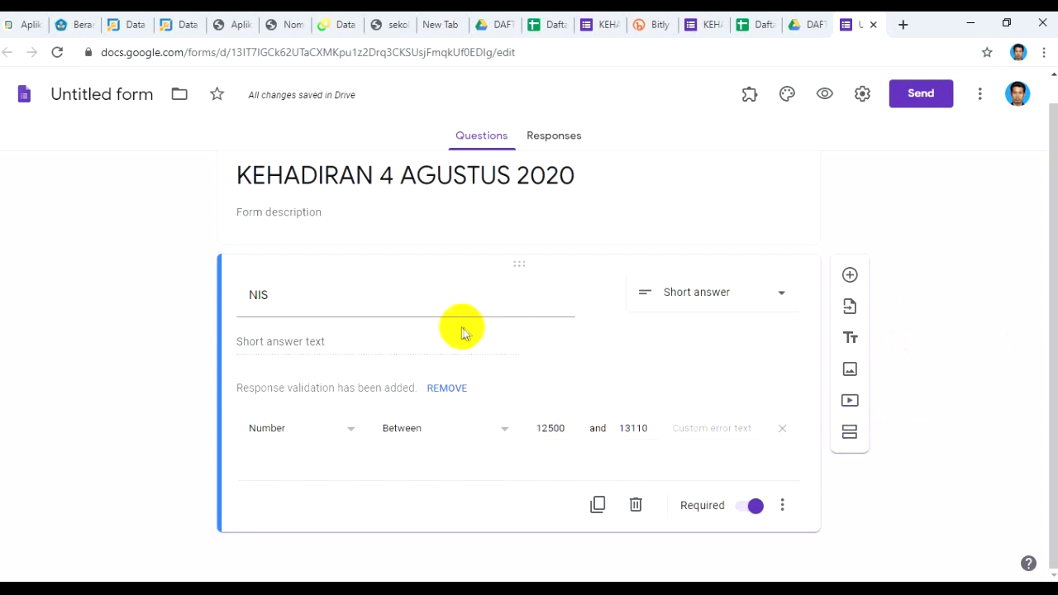
# Generate the form's shortened share link, copy it, and close the send form dialog
pyautogui.click(930, 99)
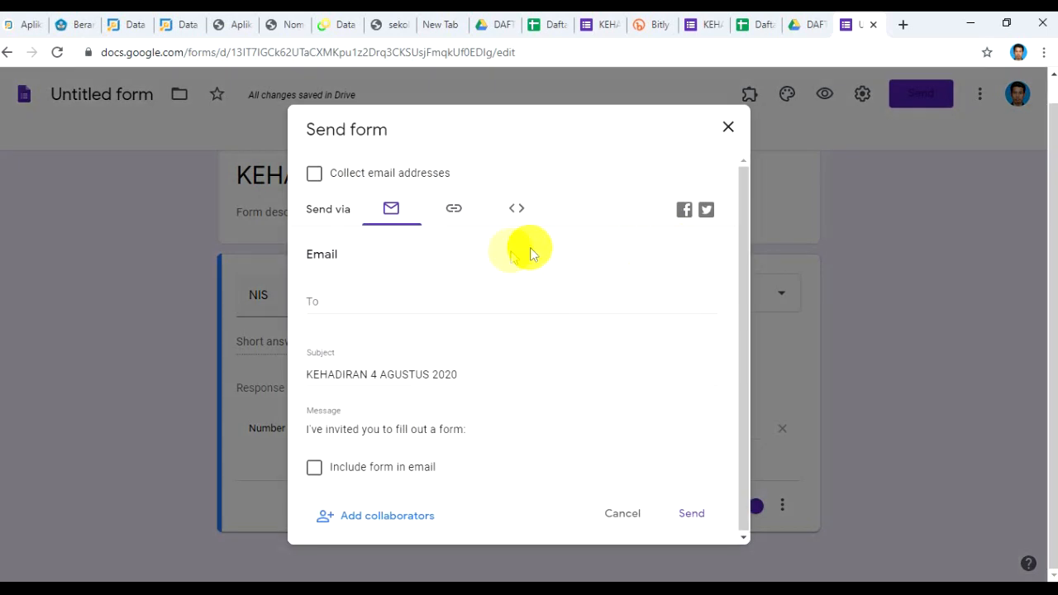
pyautogui.click(453, 209)
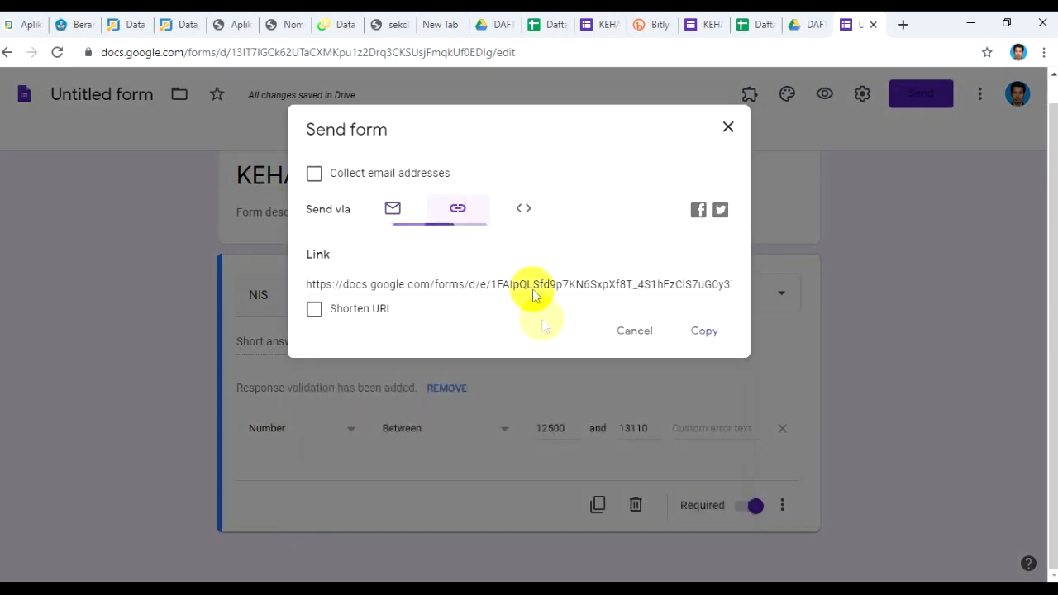
pyautogui.click(367, 309)
pyautogui.click(703, 330)
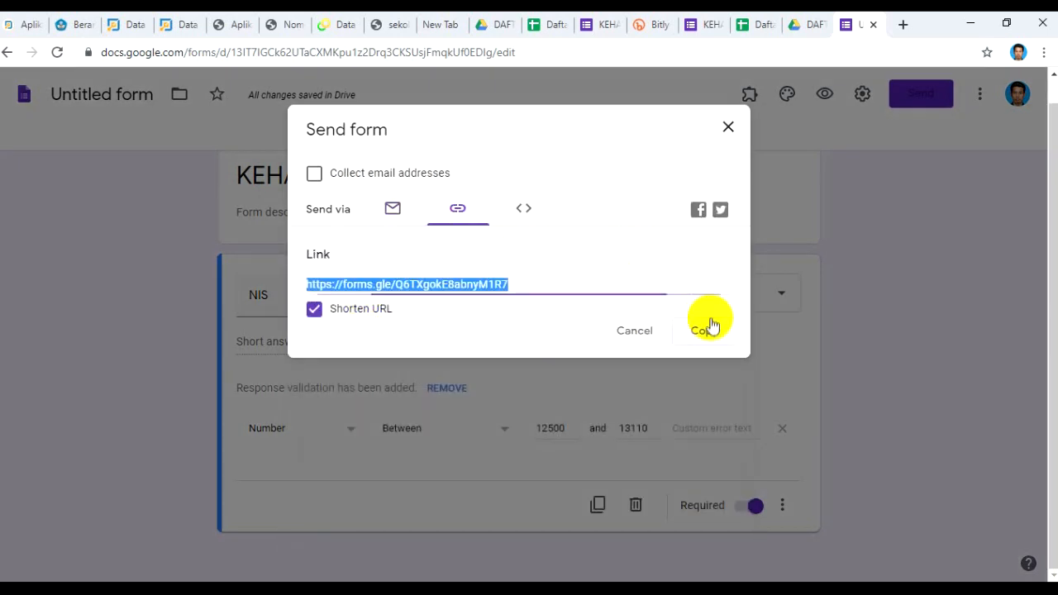
pyautogui.rightClick(453, 279)
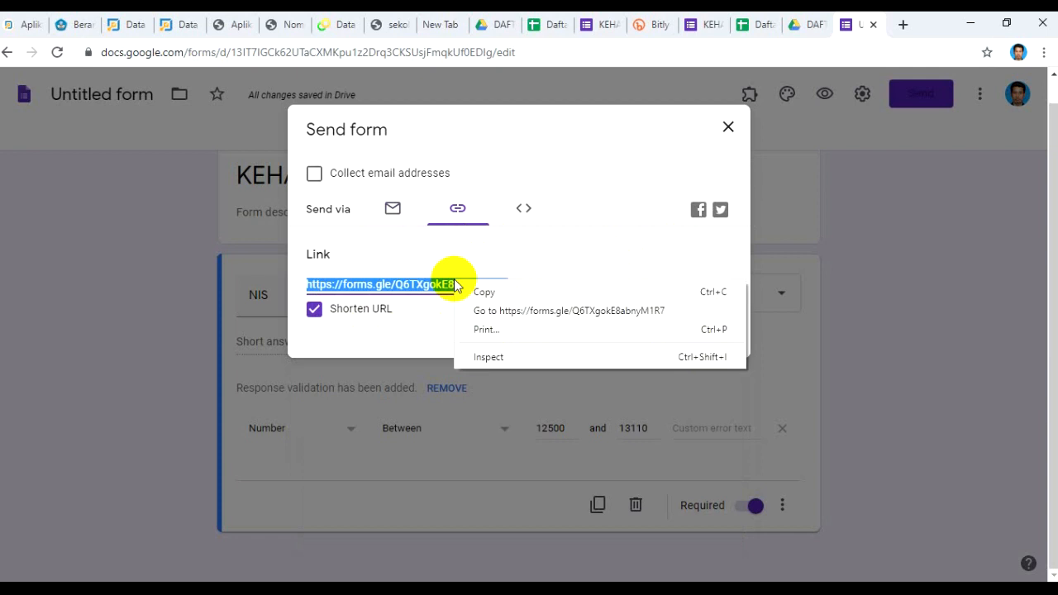
pyautogui.click(479, 290)
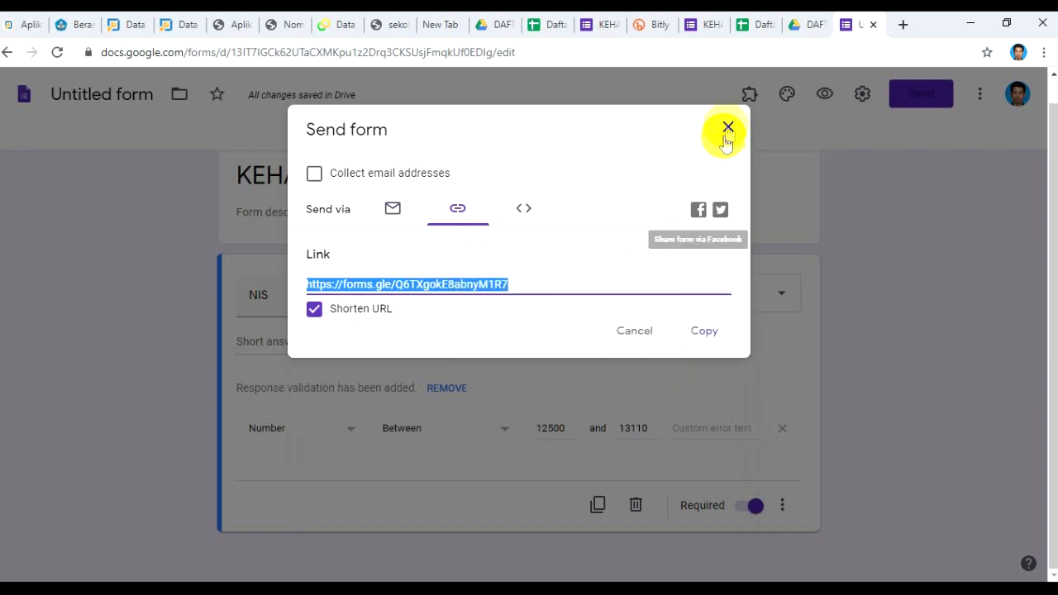
pyautogui.click(727, 127)
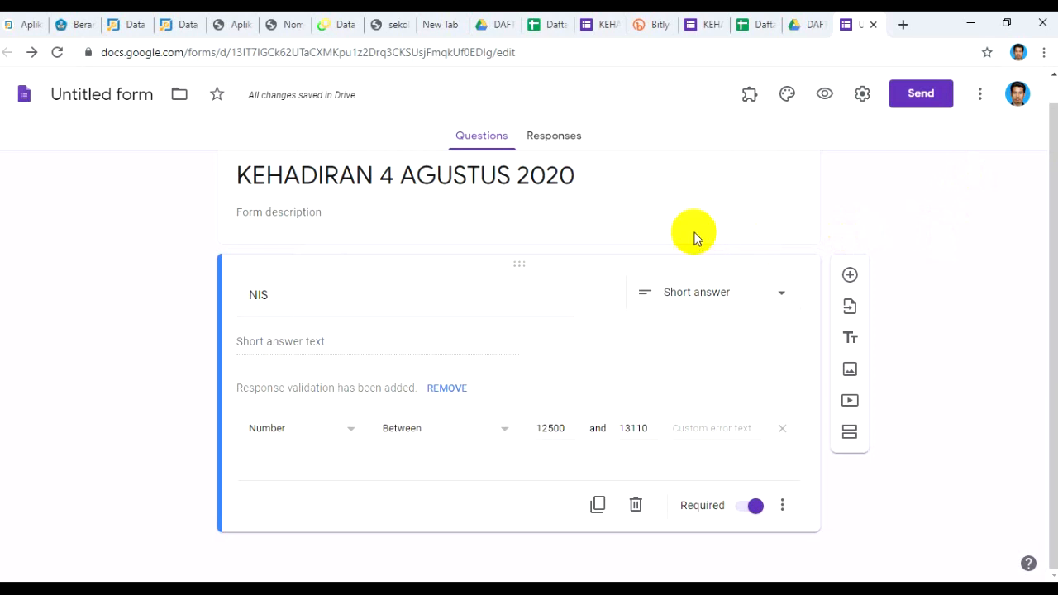
# View the new form's responses page and switch back to the converted Daftar Hadir PJJ spreadsheet
pyautogui.click(564, 137)
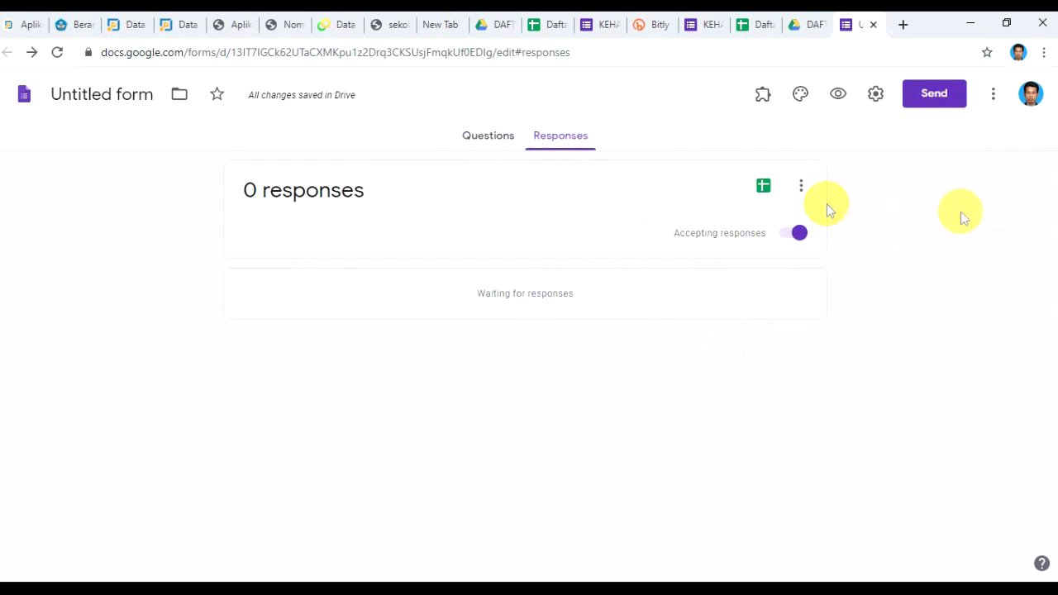
pyautogui.click(756, 25)
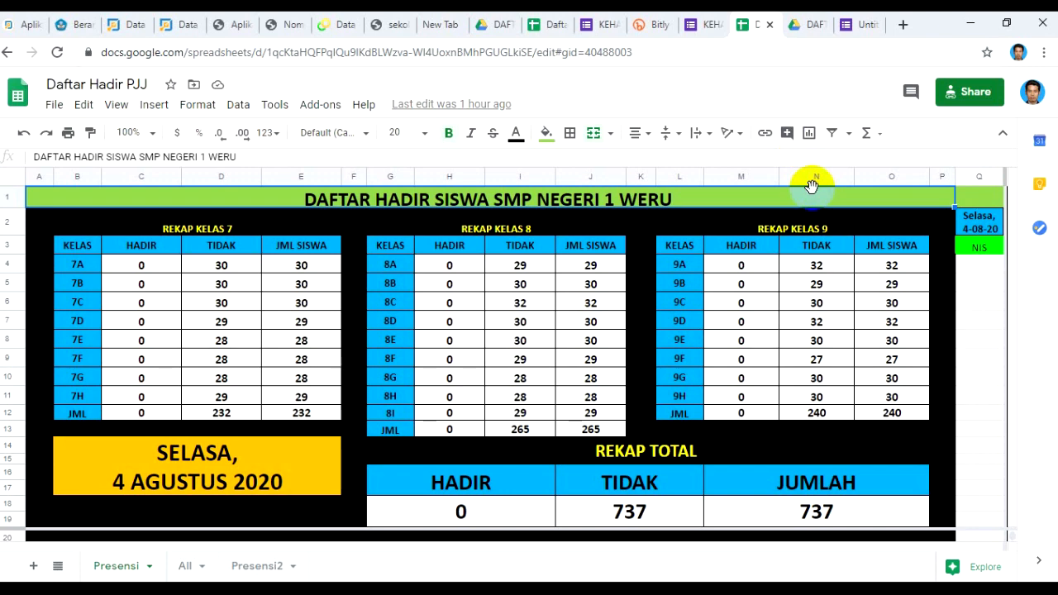
pyautogui.click(696, 24)
pyautogui.click(588, 23)
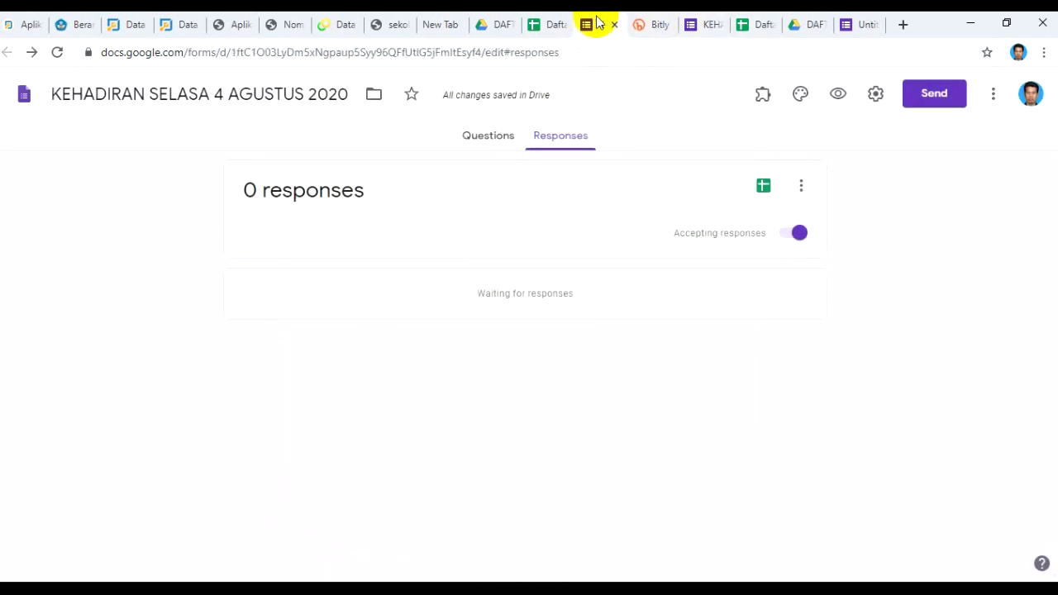
pyautogui.click(552, 24)
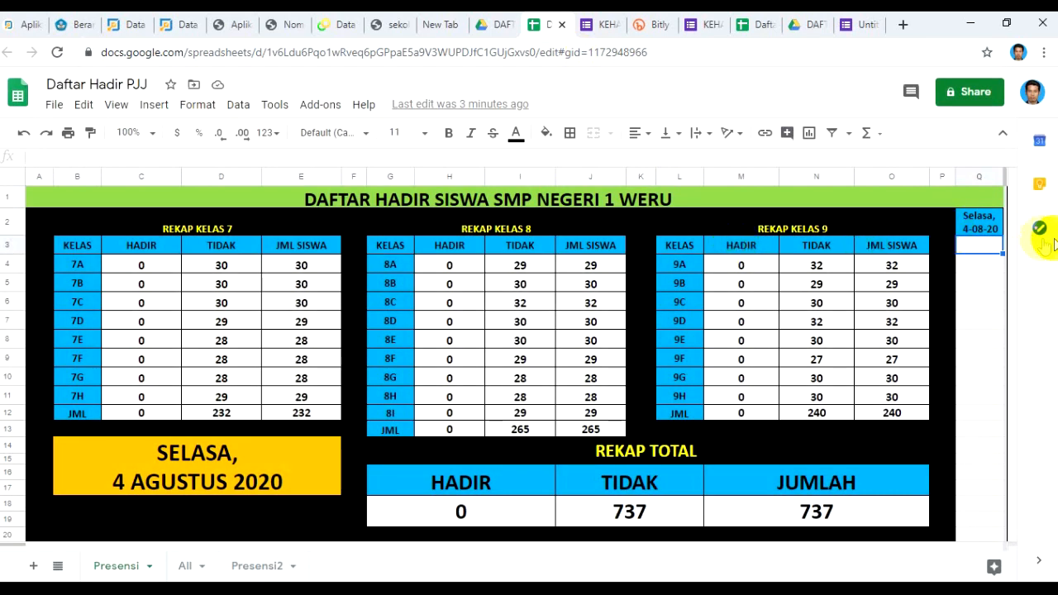
# Close the earlier Daftar Hadir PJJ spreadsheet and both KEHADIRAN SELASA 4 AGUSTUS 2020 form tabs, and return to the converted spreadsheet
pyautogui.click(983, 264)
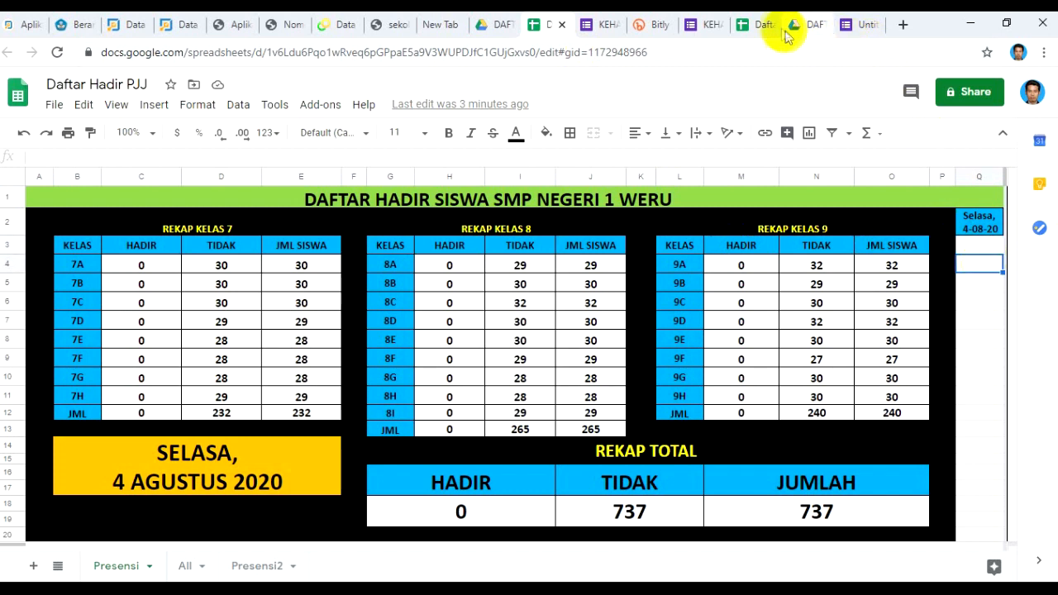
pyautogui.click(759, 24)
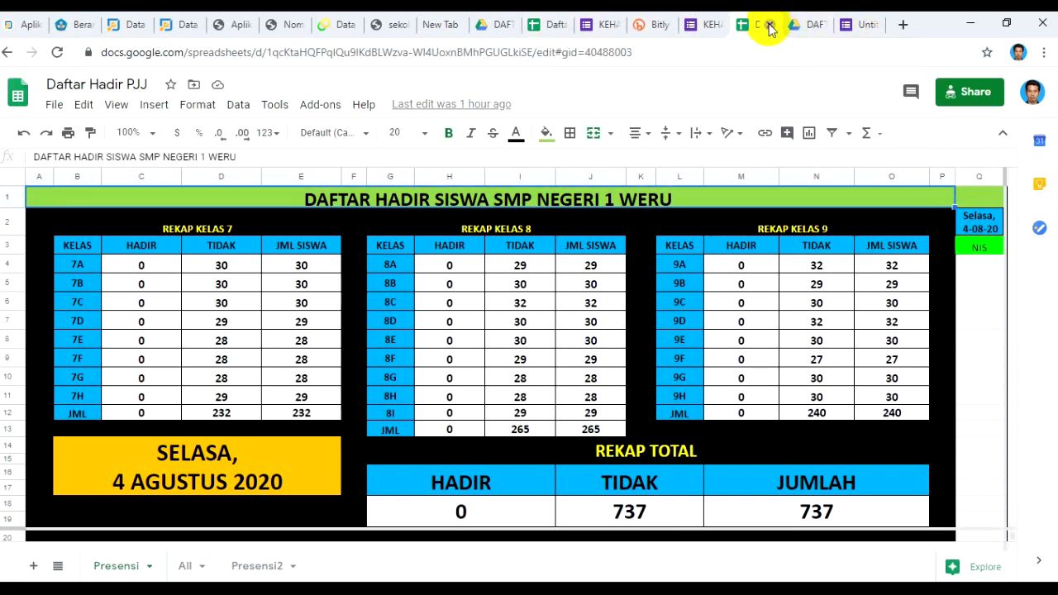
pyautogui.click(768, 26)
pyautogui.click(721, 31)
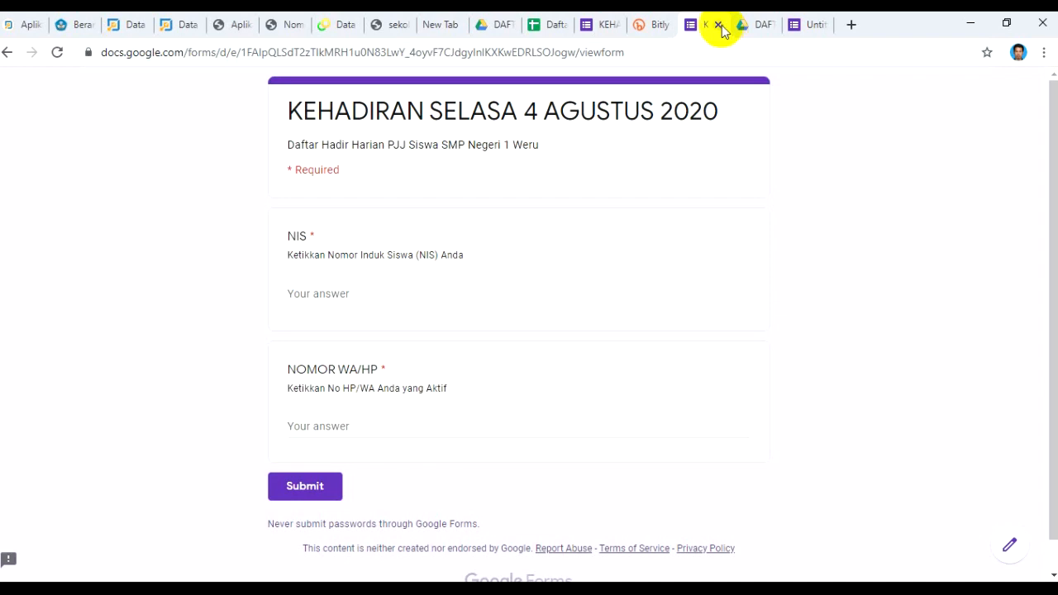
pyautogui.click(721, 31)
pyautogui.click(610, 27)
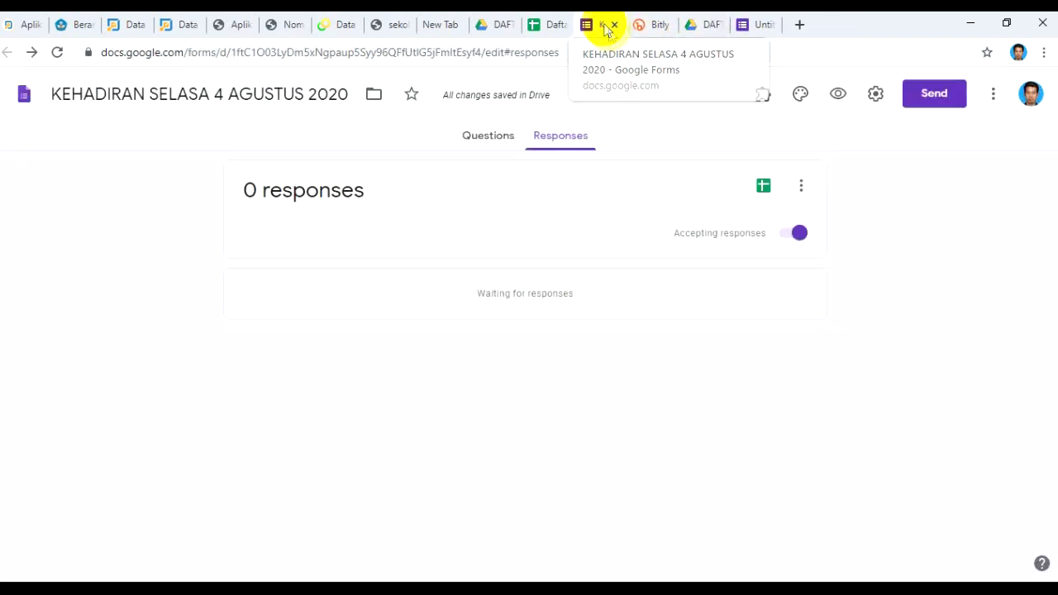
pyautogui.click(614, 26)
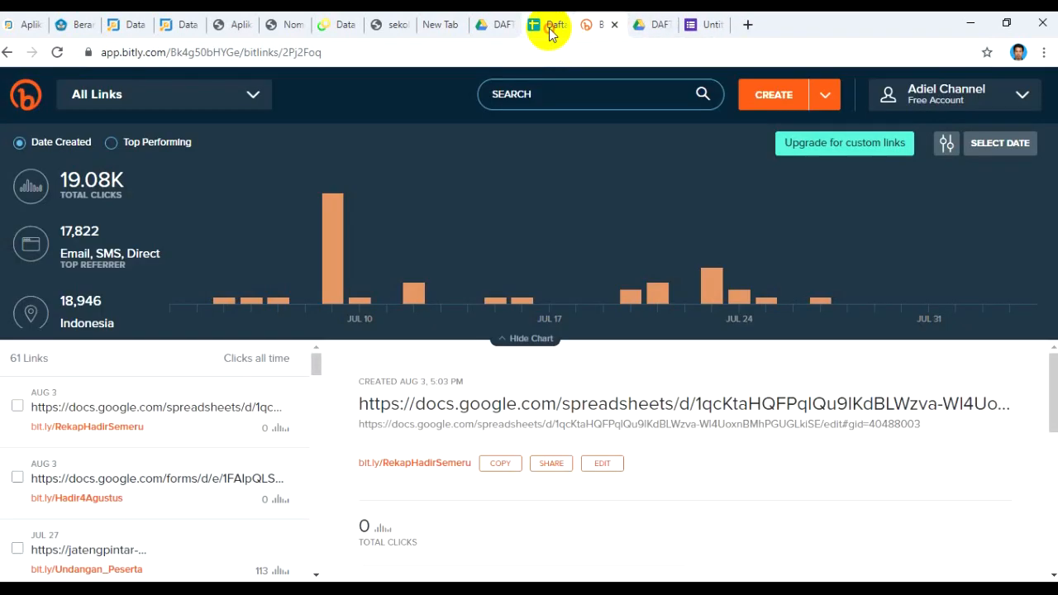
pyautogui.click(541, 26)
pyautogui.click(974, 246)
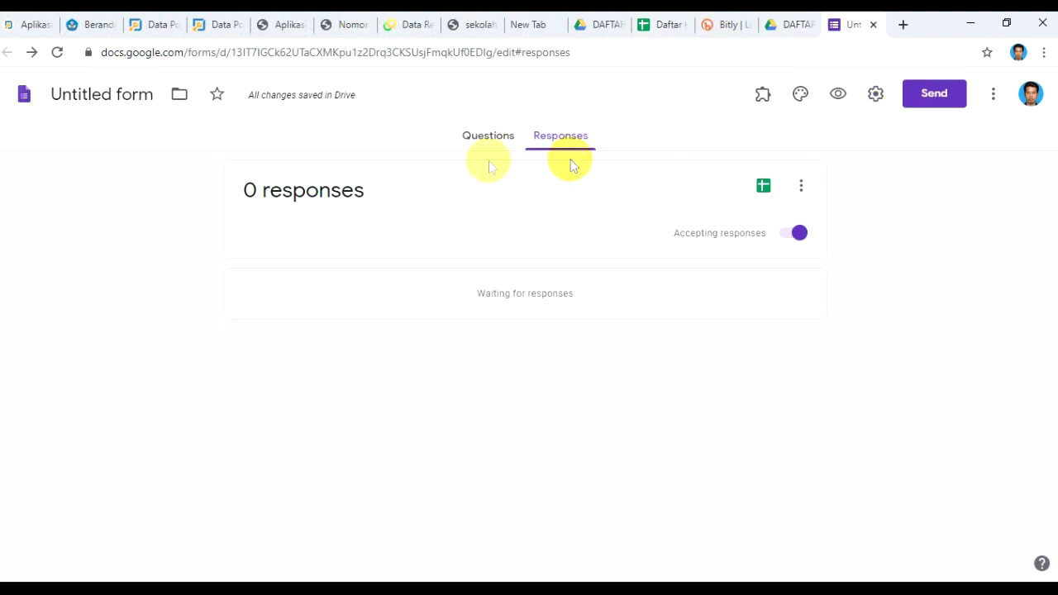
# Name the untitled form KEHADIRAN 4 AGUSTUS 2020
pyautogui.click(126, 95)
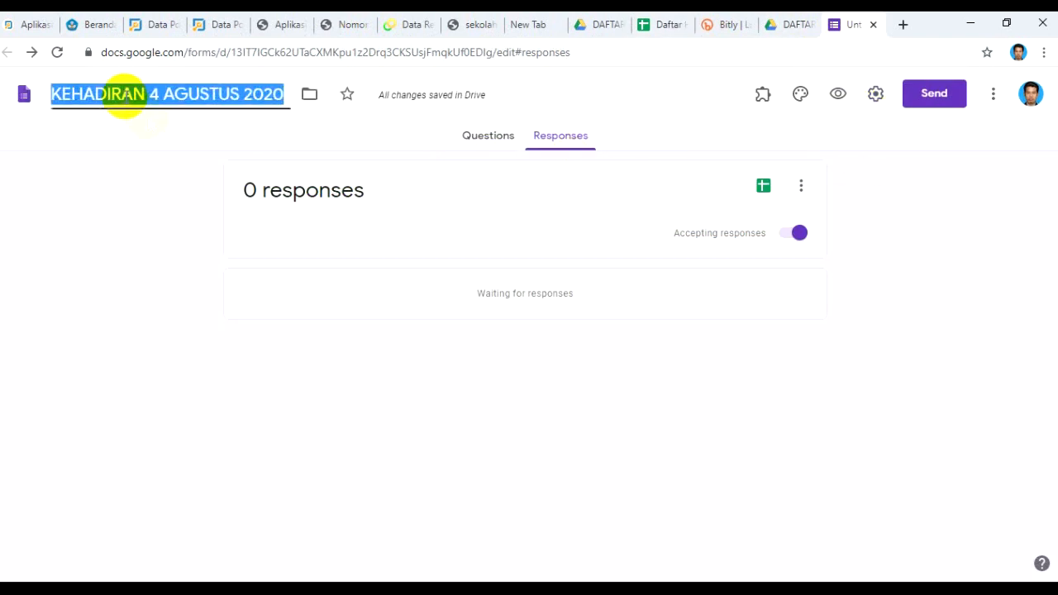
pyautogui.click(403, 290)
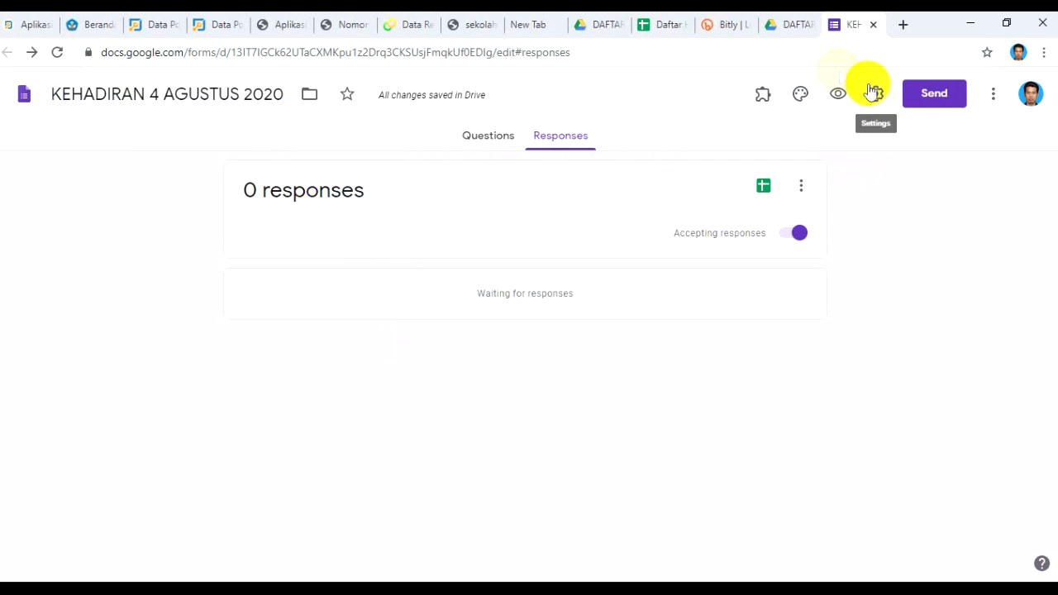
# Reopen the earlier Daftar Hadir PJJ spreadsheet from My Drive and return to the newly converted one
pyautogui.click(656, 25)
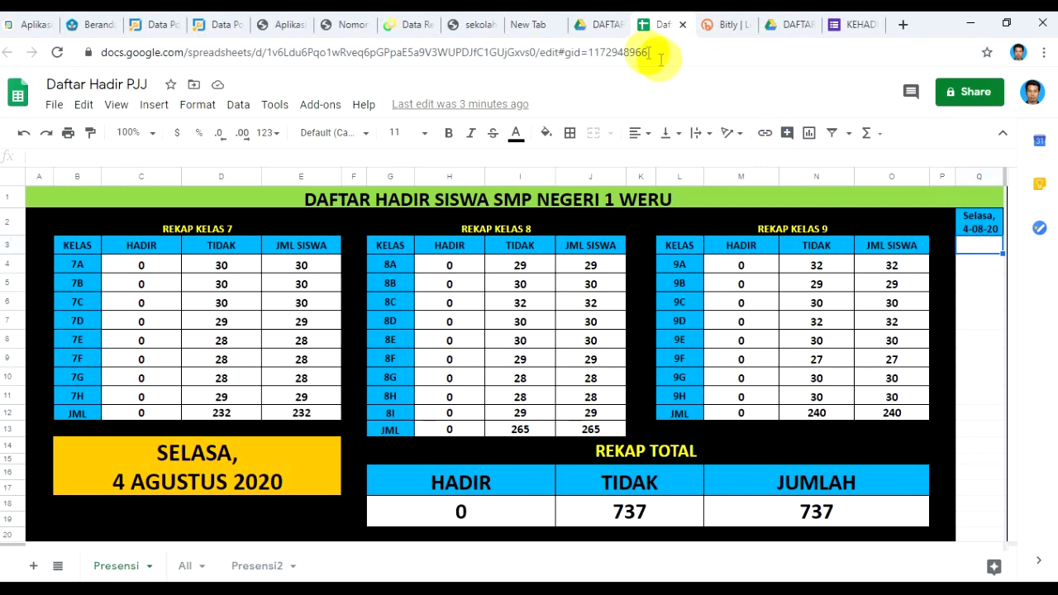
pyautogui.click(602, 27)
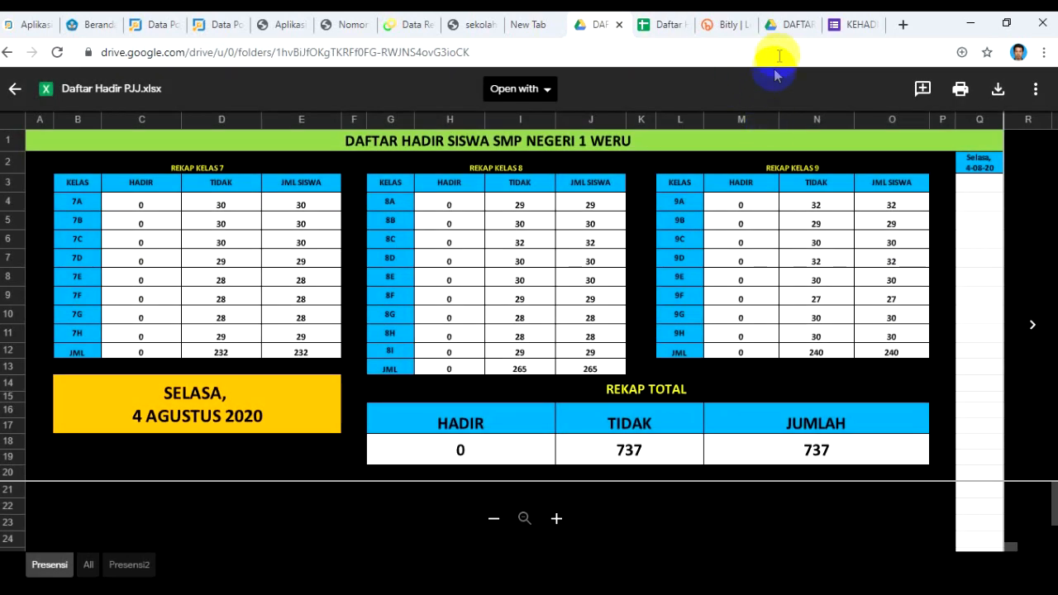
pyautogui.click(779, 25)
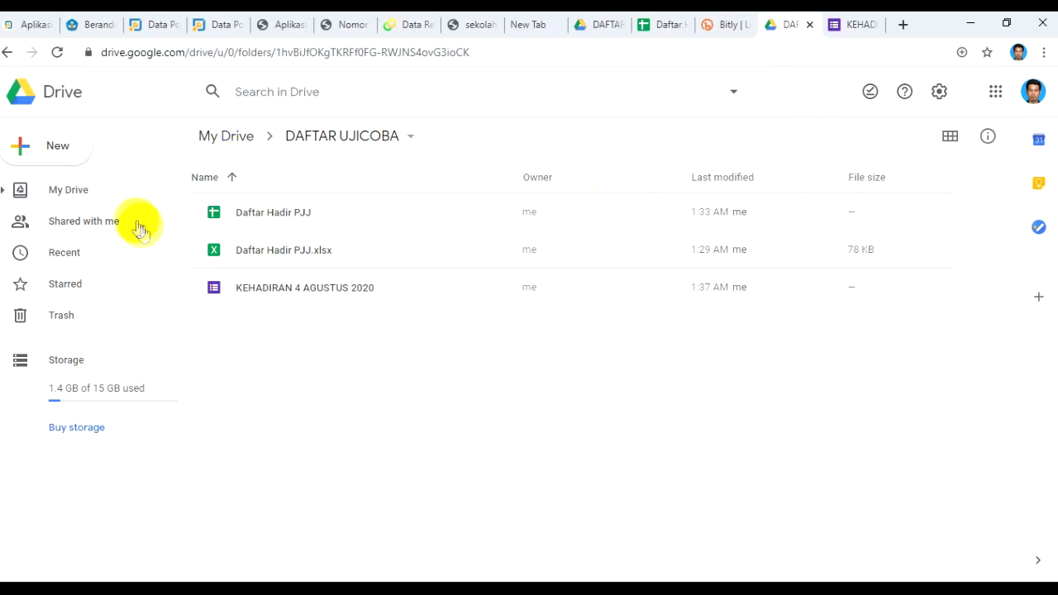
pyautogui.click(247, 137)
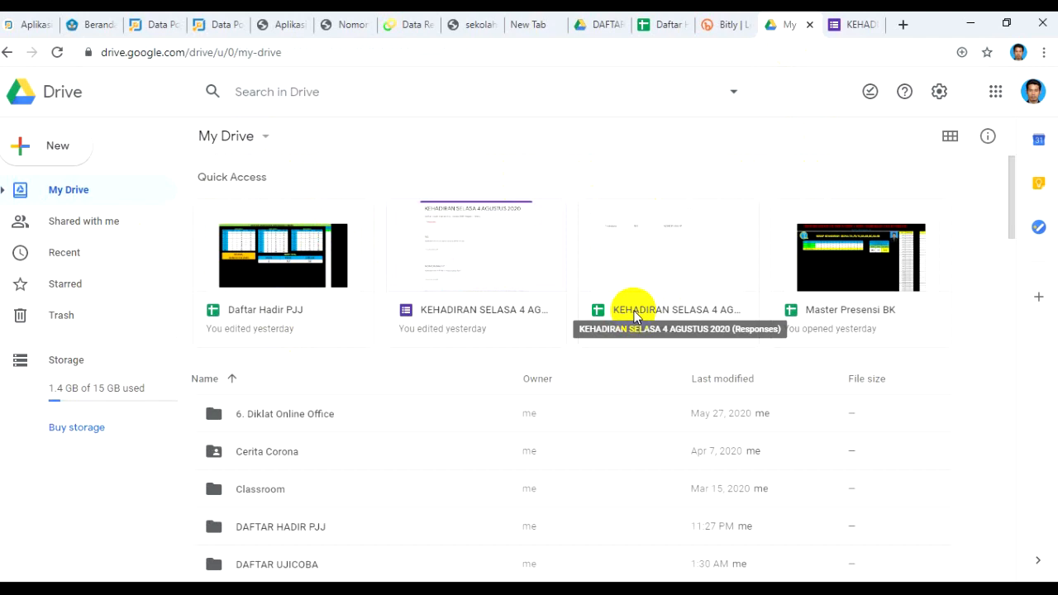
pyautogui.doubleClick(277, 312)
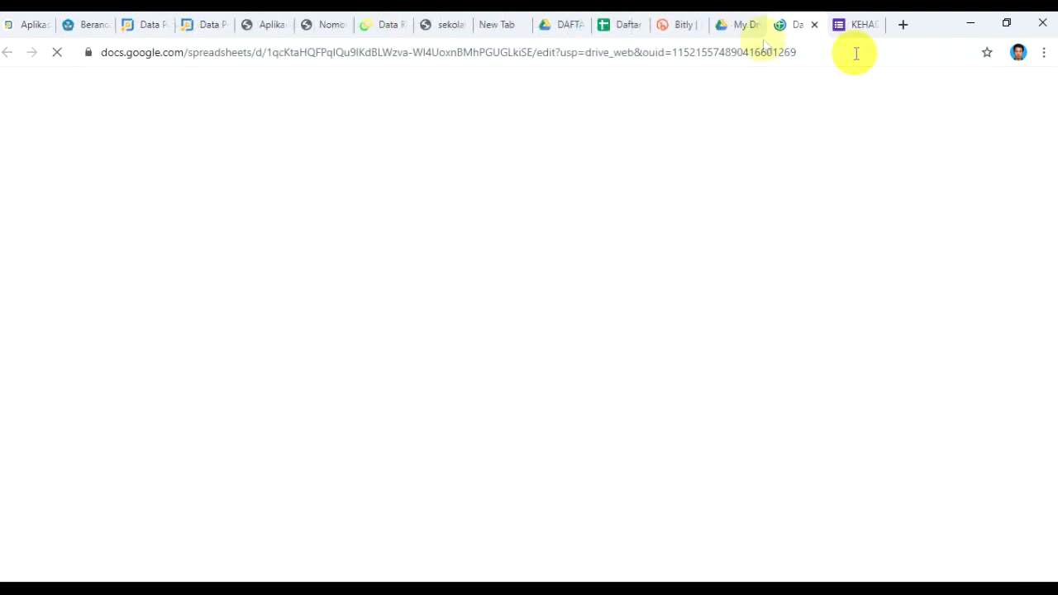
pyautogui.click(611, 25)
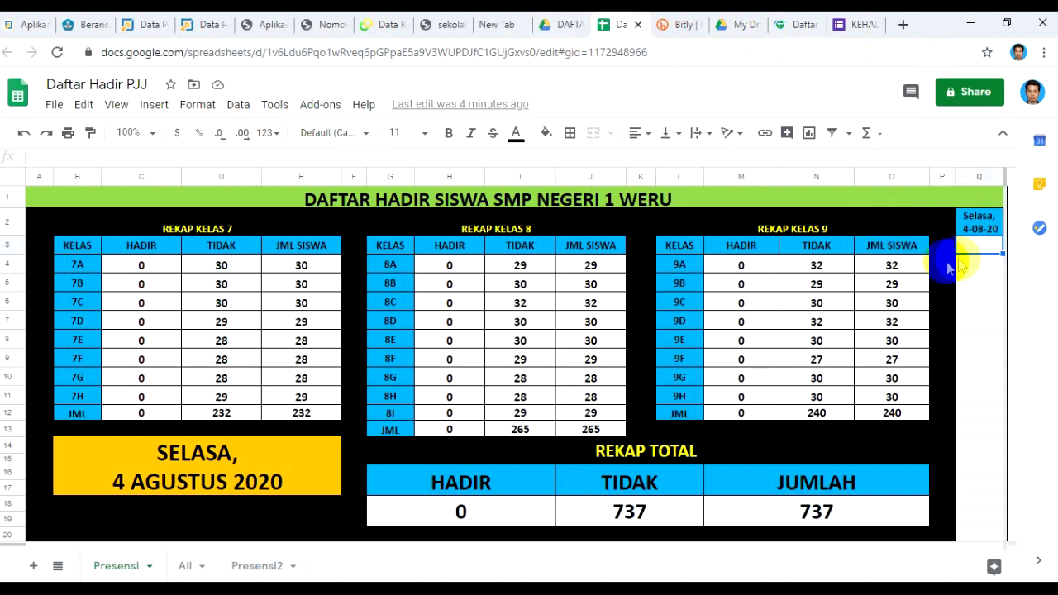
# Create a new spreadsheet as the response destination of the KEHADIRAN 4 AGUSTUS 2020 form
pyautogui.click(859, 24)
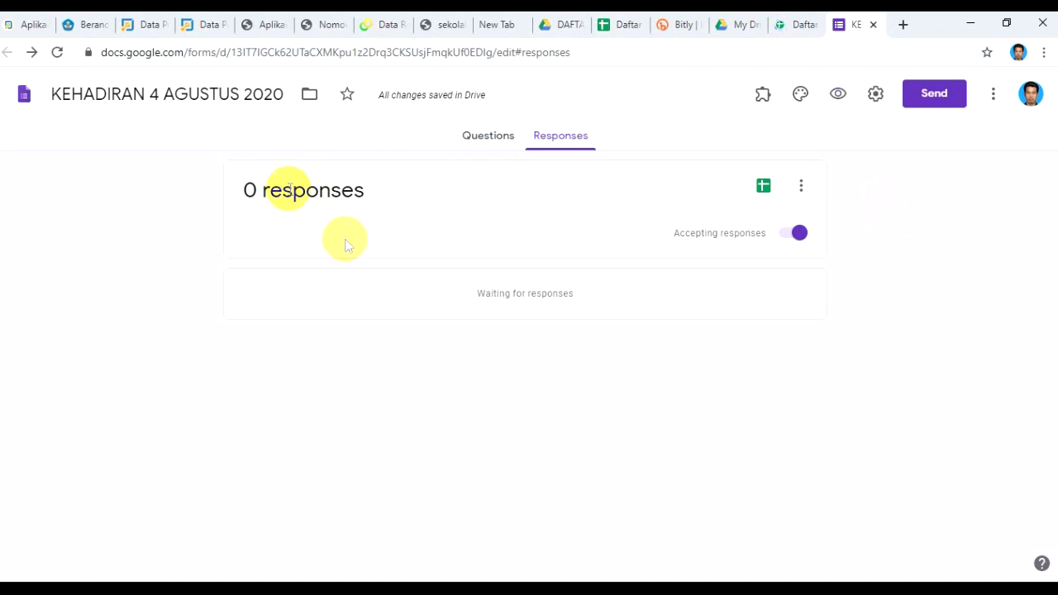
pyautogui.click(494, 140)
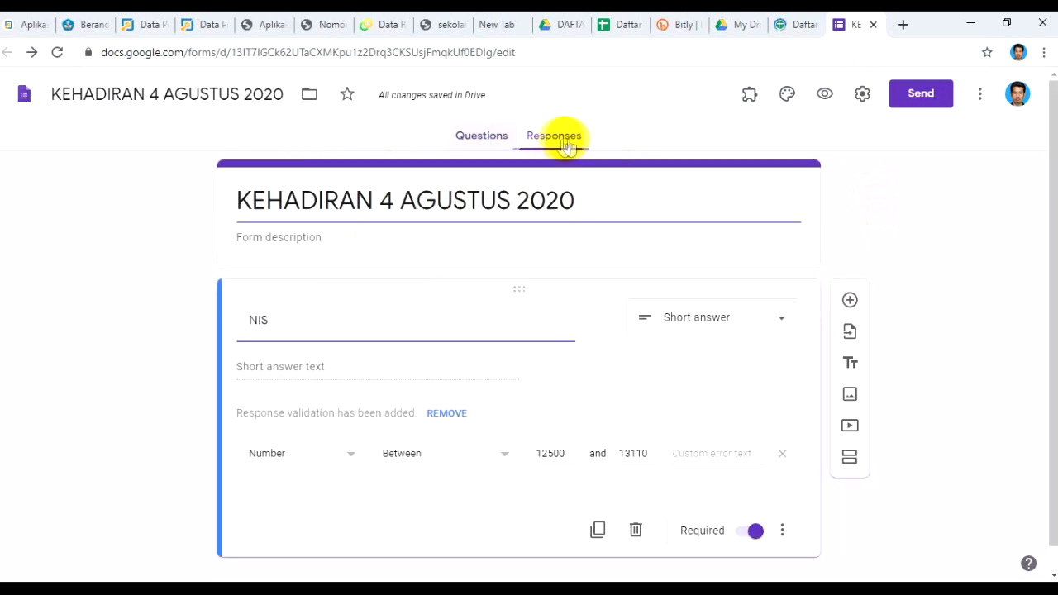
pyautogui.click(560, 139)
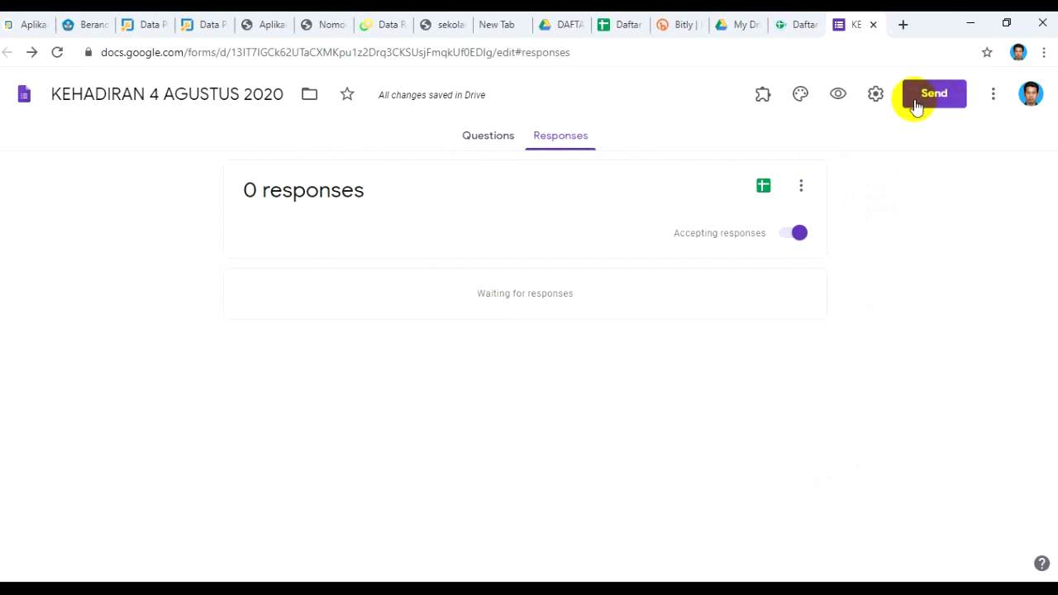
pyautogui.click(761, 185)
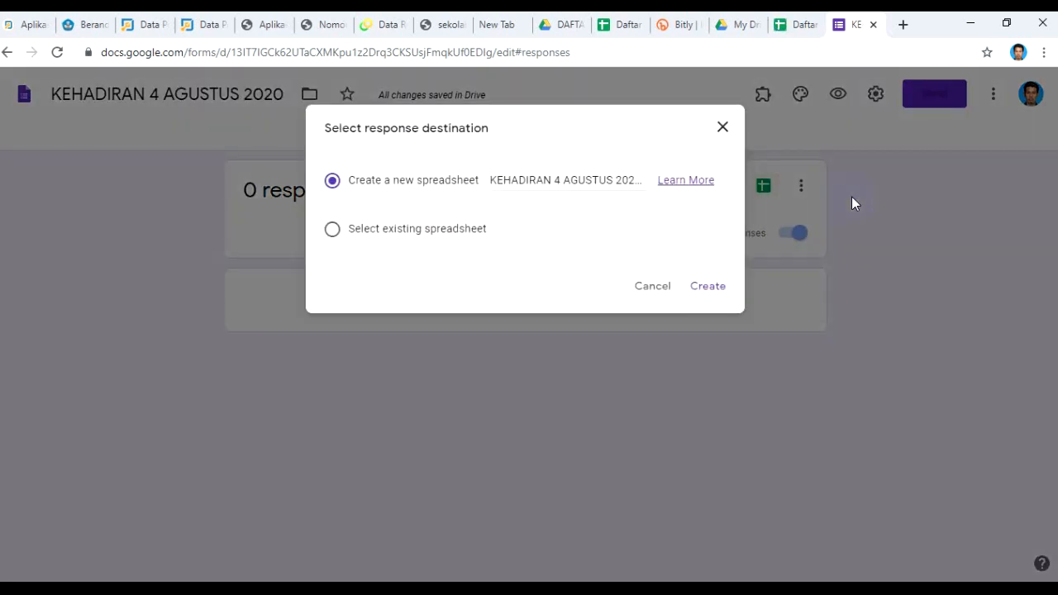
pyautogui.click(708, 287)
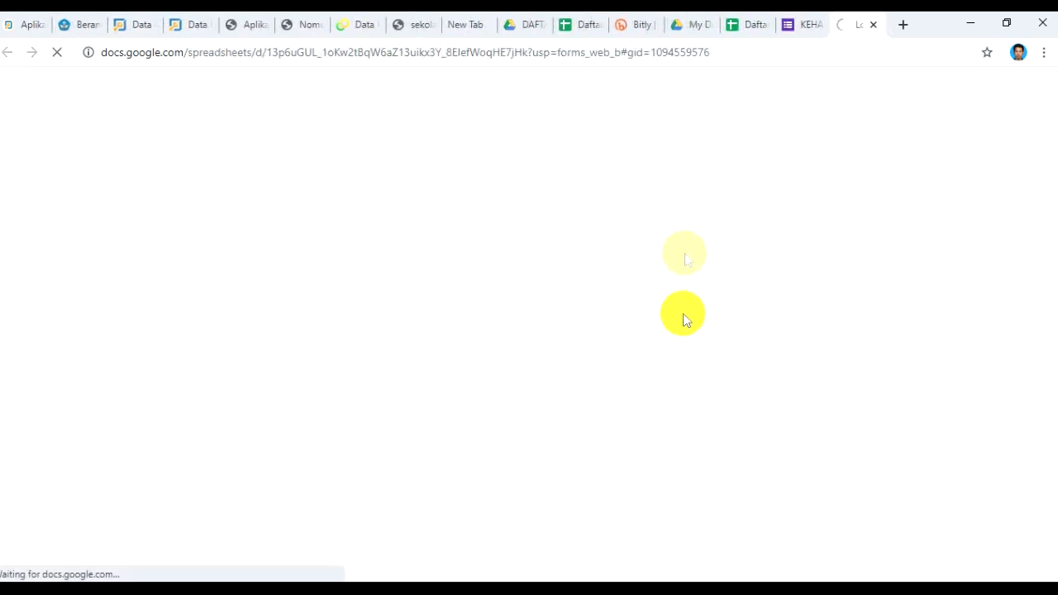
pyautogui.click(800, 24)
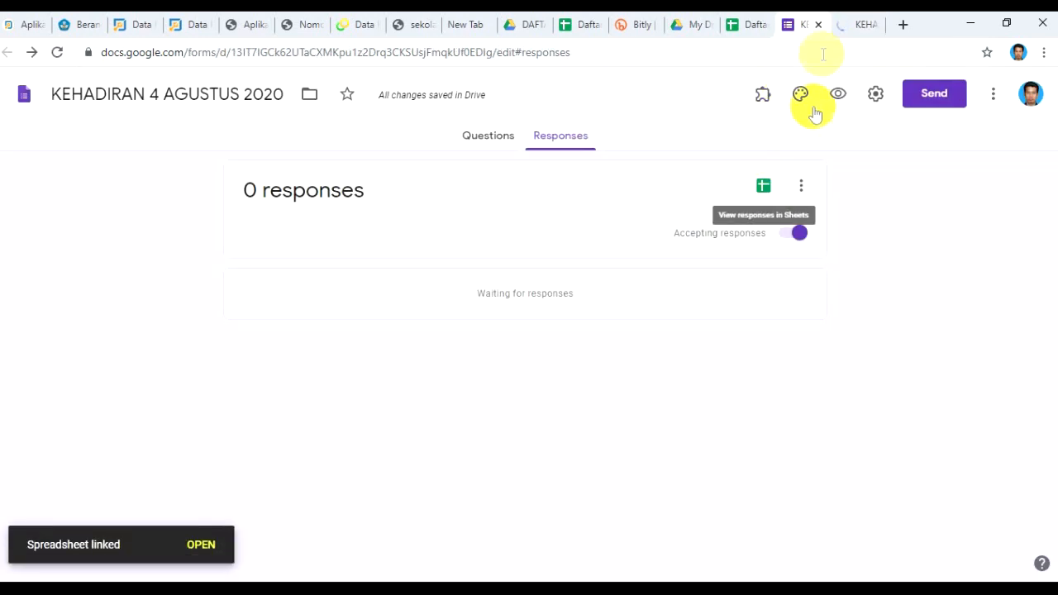
pyautogui.click(855, 25)
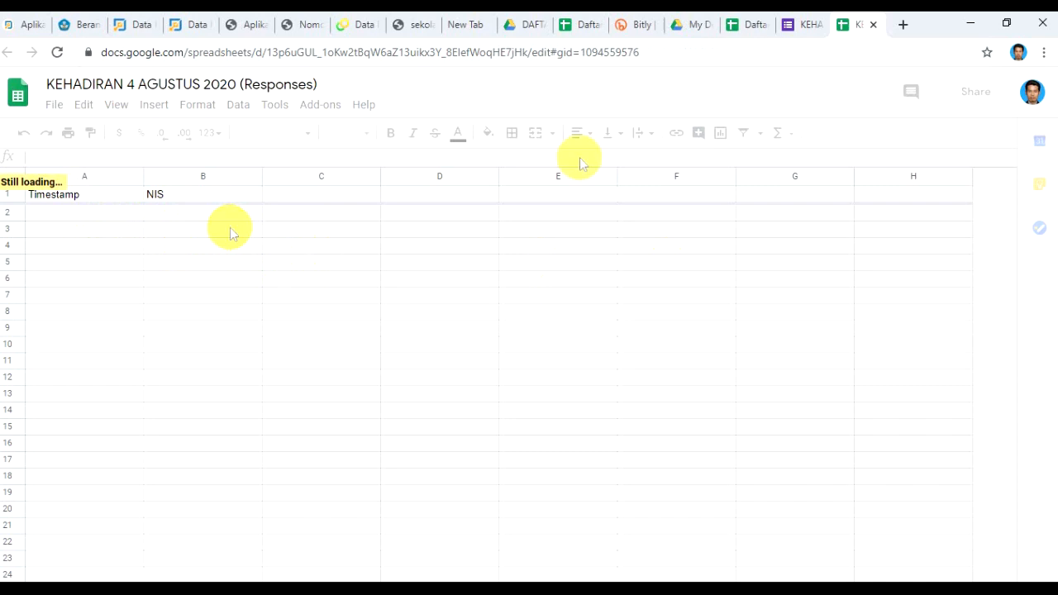
pyautogui.click(805, 23)
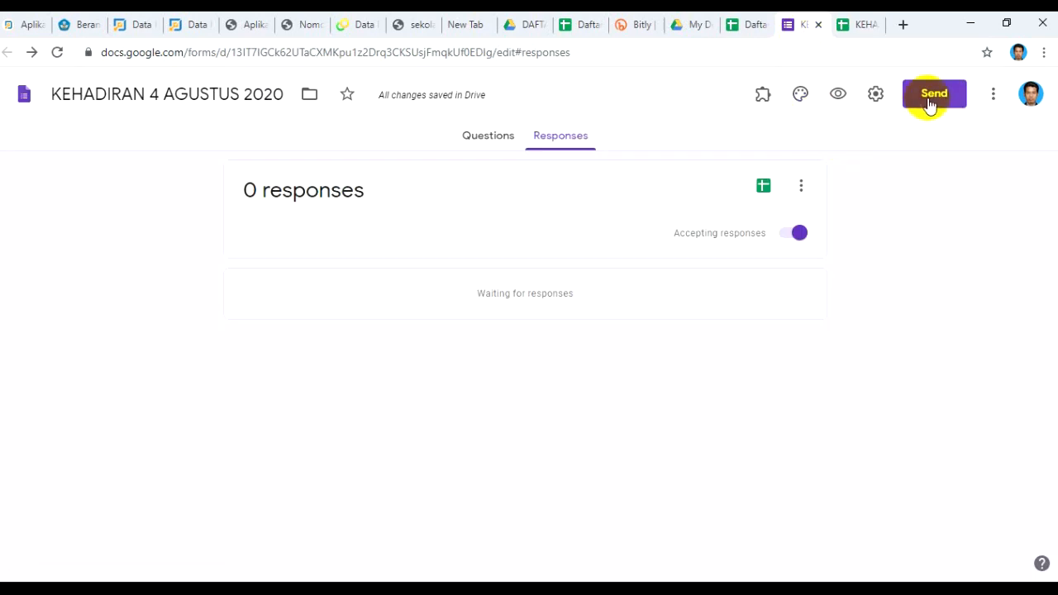
pyautogui.click(864, 24)
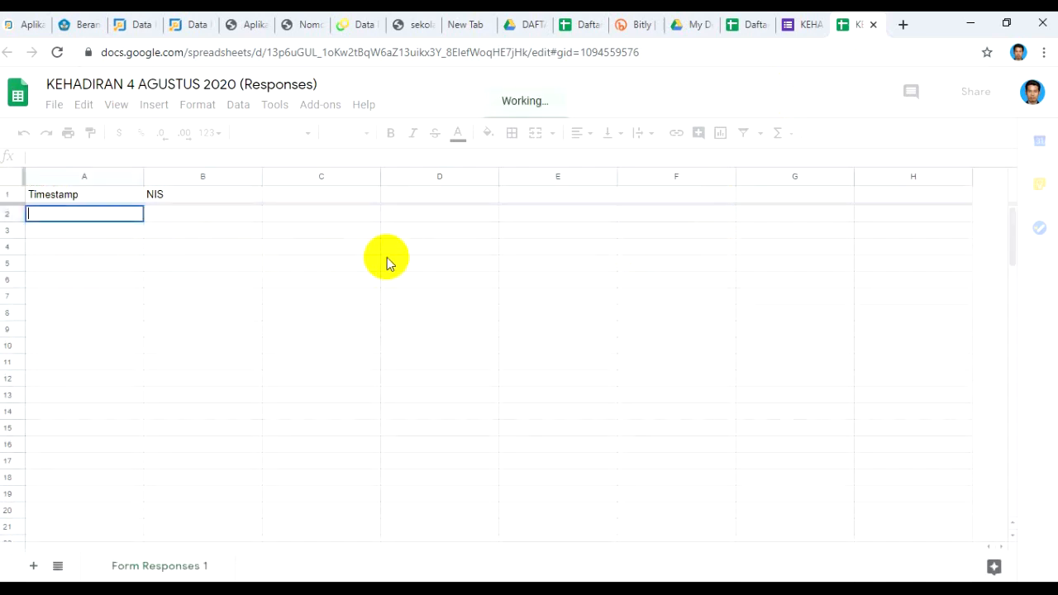
pyautogui.click(488, 273)
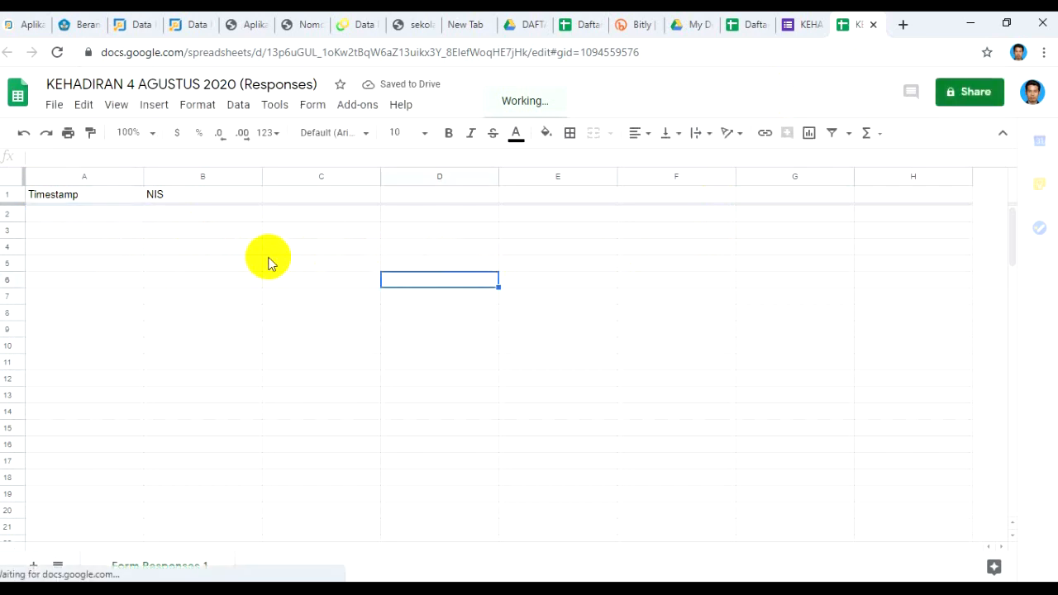
pyautogui.click(137, 229)
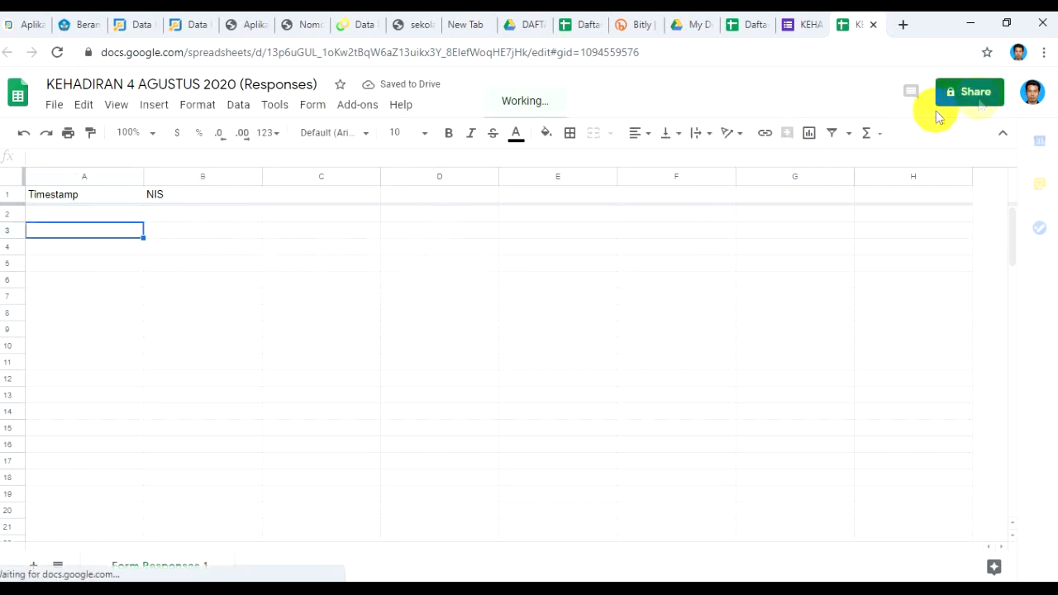
# Share the form's responses spreadsheet with anyone who has the link and set their access to Editor
pyautogui.click(979, 95)
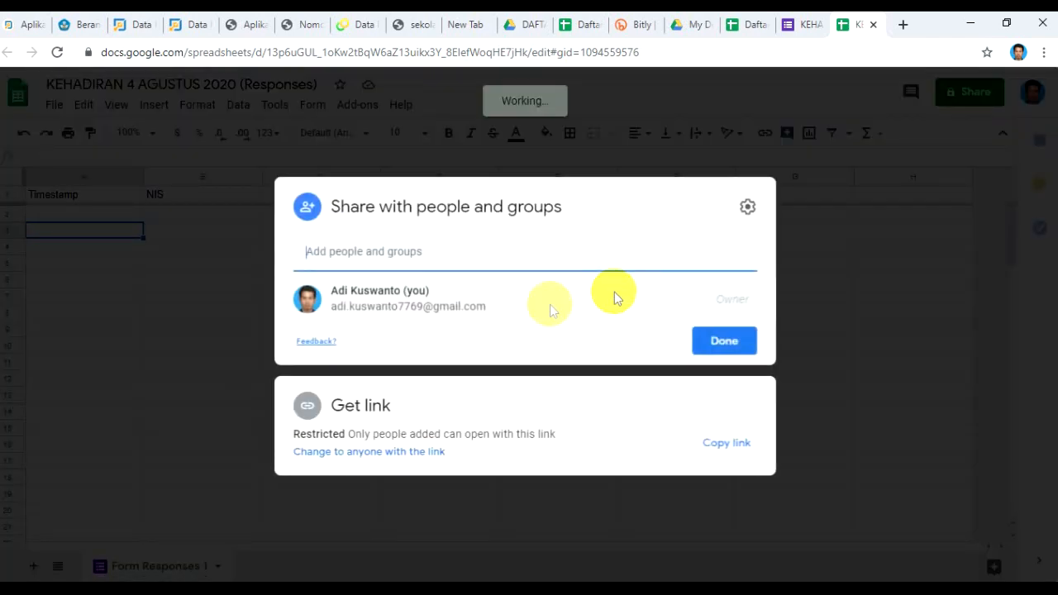
pyautogui.click(581, 398)
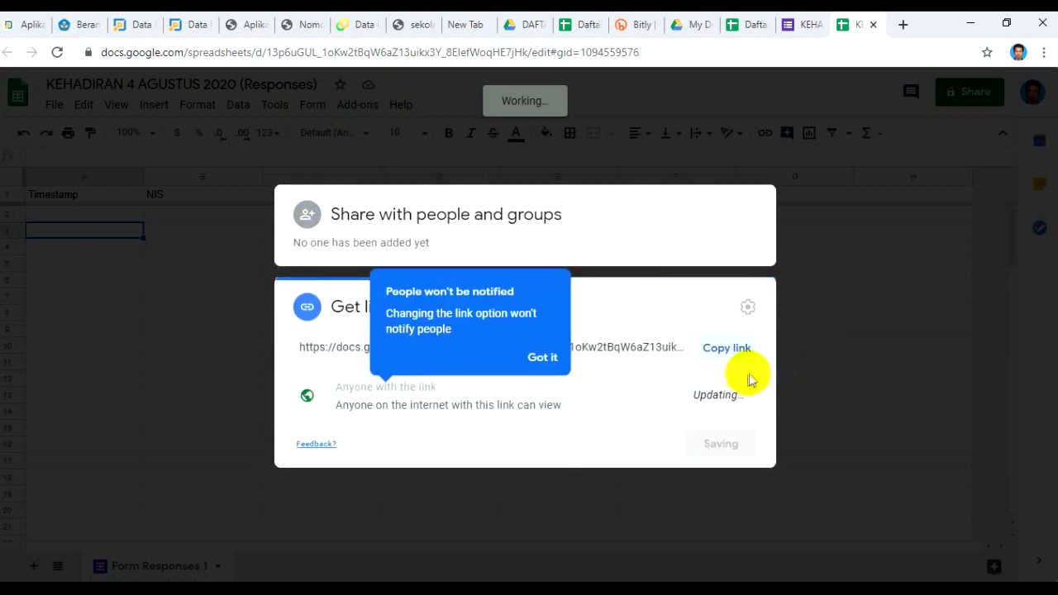
pyautogui.click(743, 400)
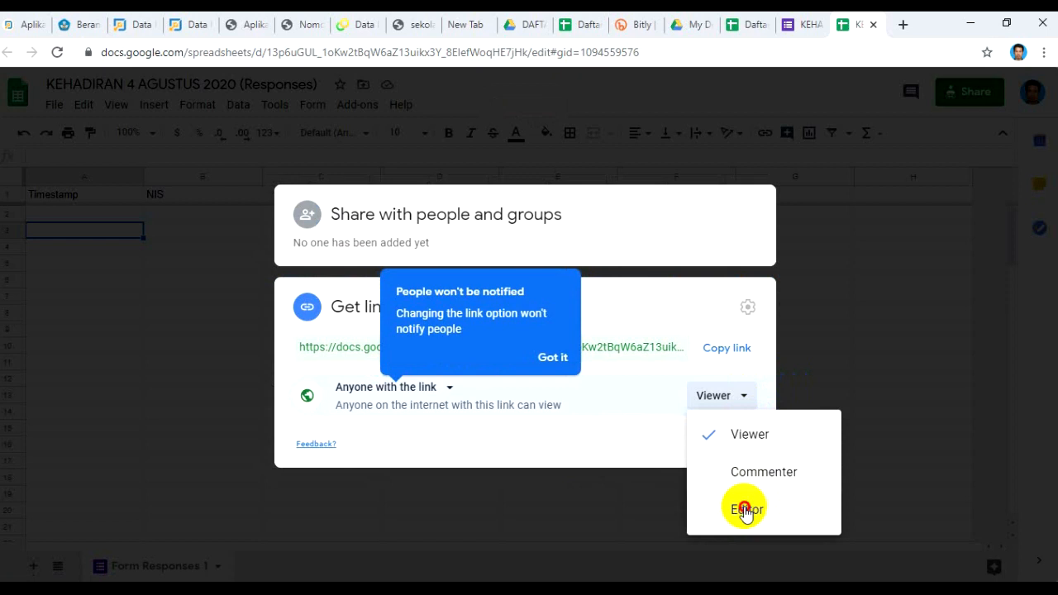
pyautogui.click(746, 509)
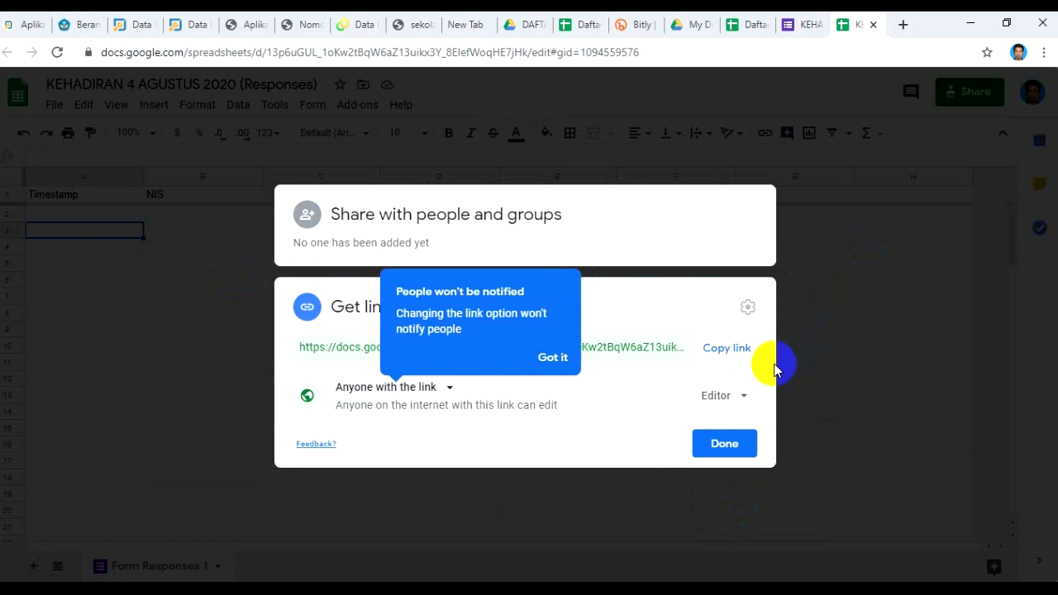
# Copy the responses spreadsheet's share link and paste it on a new line below the bit.ly/Hadir4Agustus link in the Word document
pyautogui.click(724, 351)
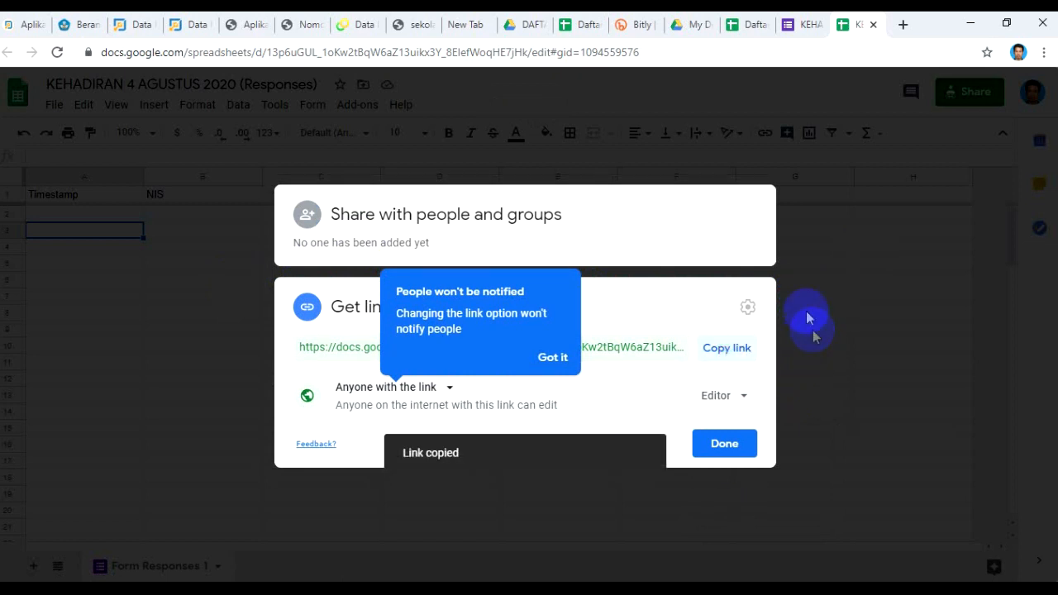
pyautogui.click(851, 273)
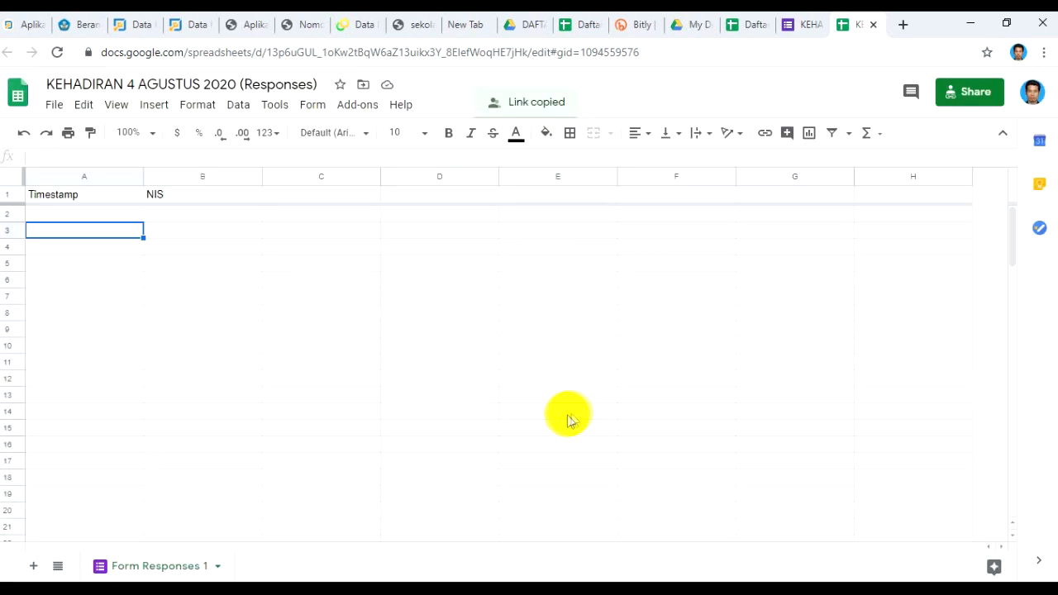
pyautogui.click(626, 589)
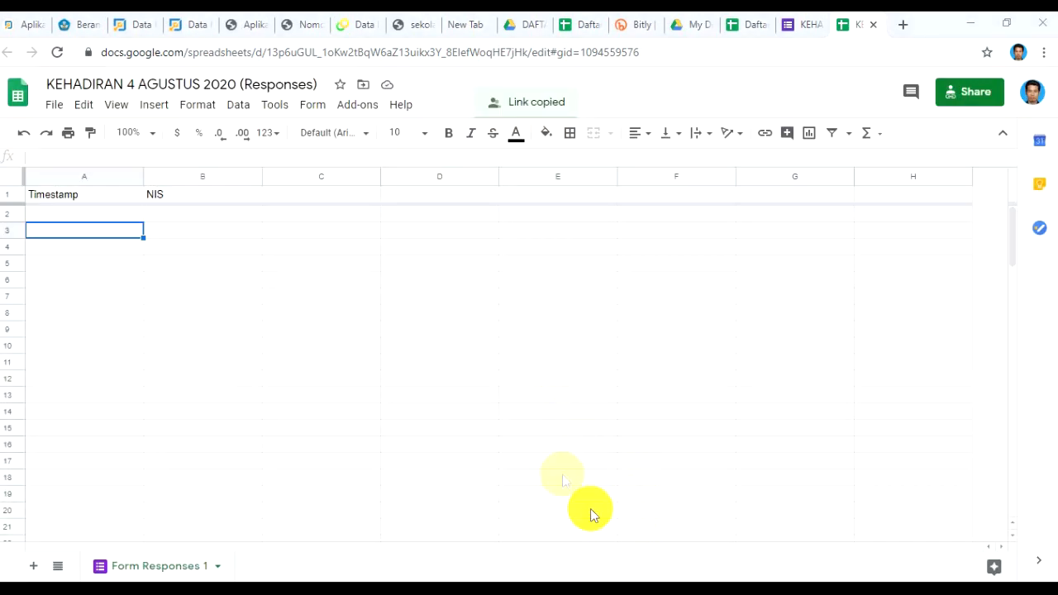
pyautogui.click(477, 474)
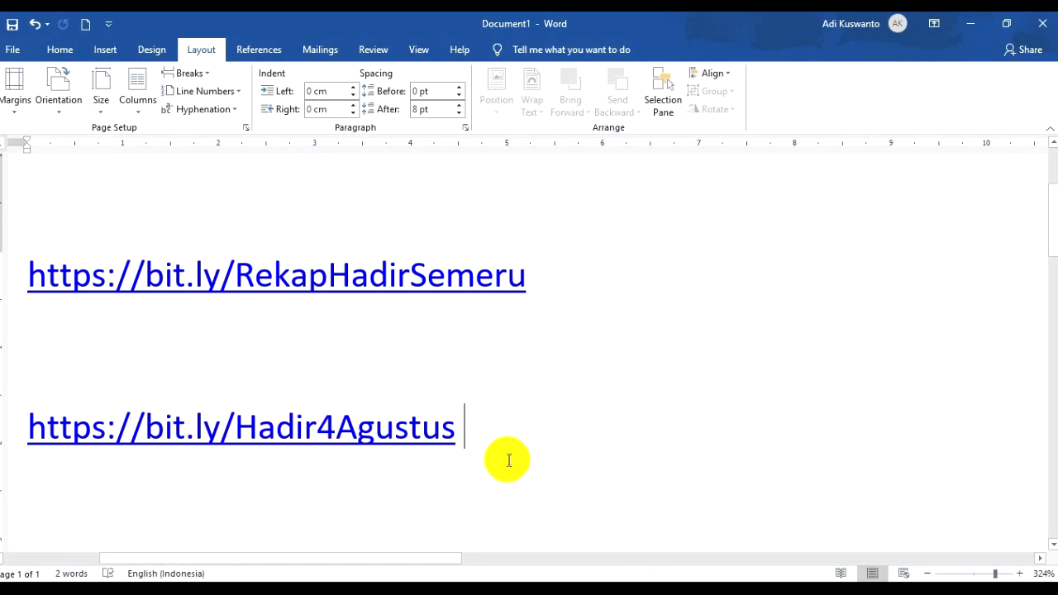
pyautogui.press('Return')
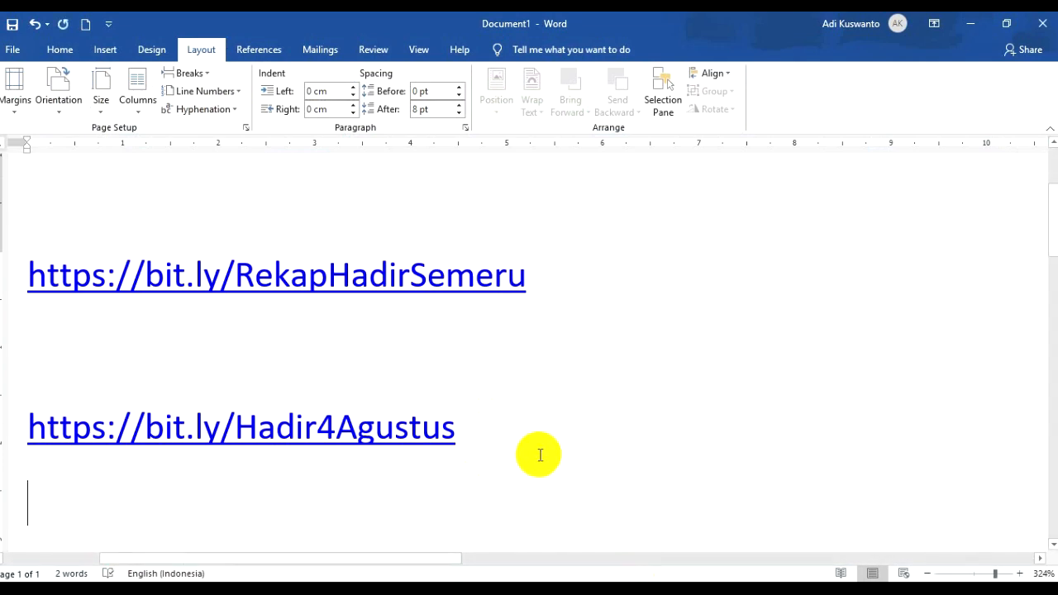
pyautogui.hotkey('ctrl', 'v')
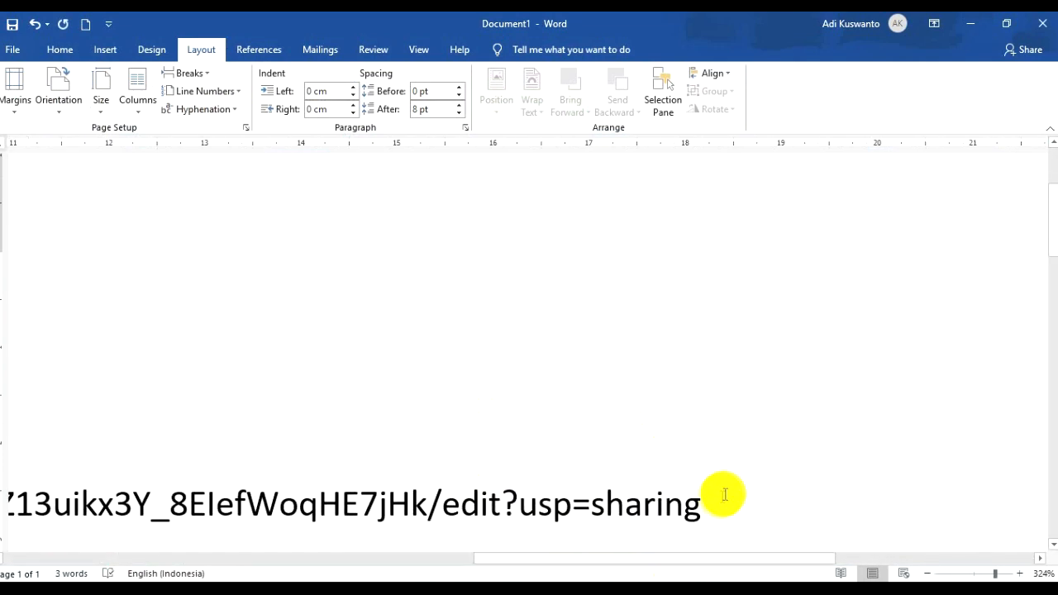
# Compare the pasted share link with the responses spreadsheet's browser address and delete that link from the Word document
pyautogui.moveTo(492, 483); pyautogui.dragTo(78, 476)
pyautogui.click(445, 406)
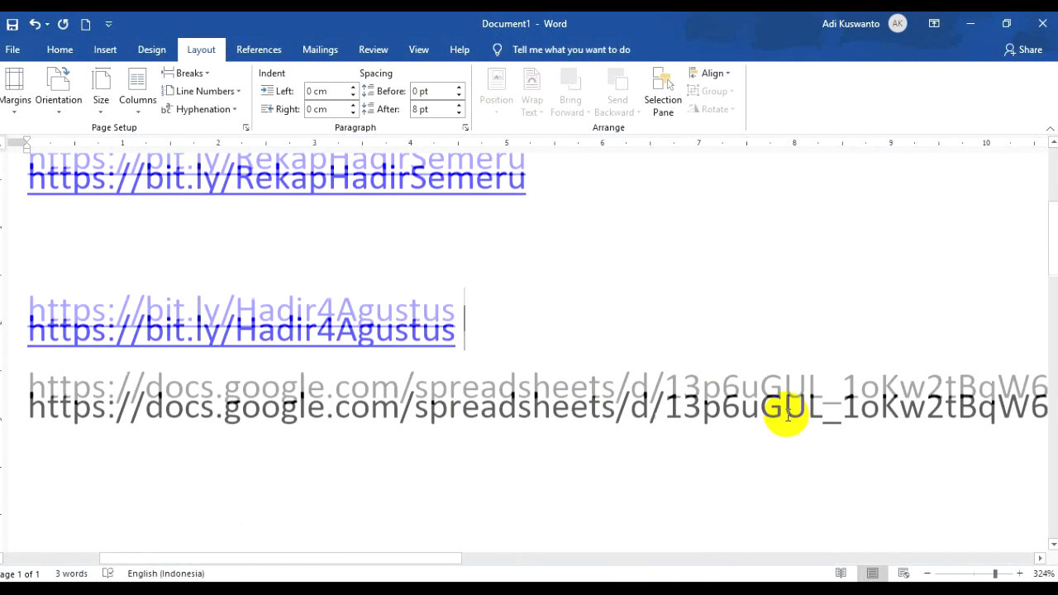
pyautogui.scroll(-1, 719, 361)
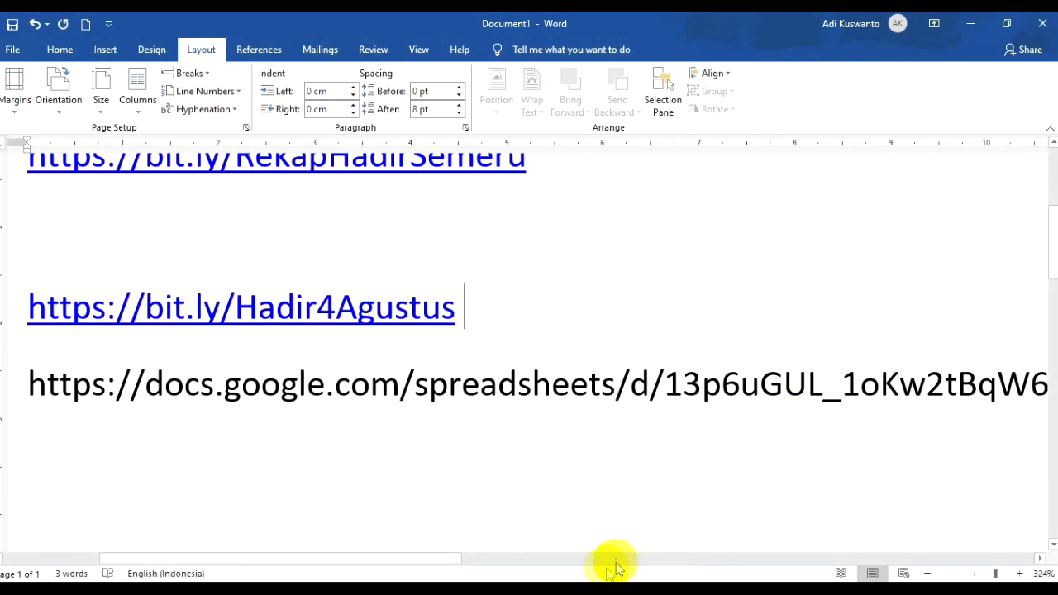
pyautogui.click(610, 590)
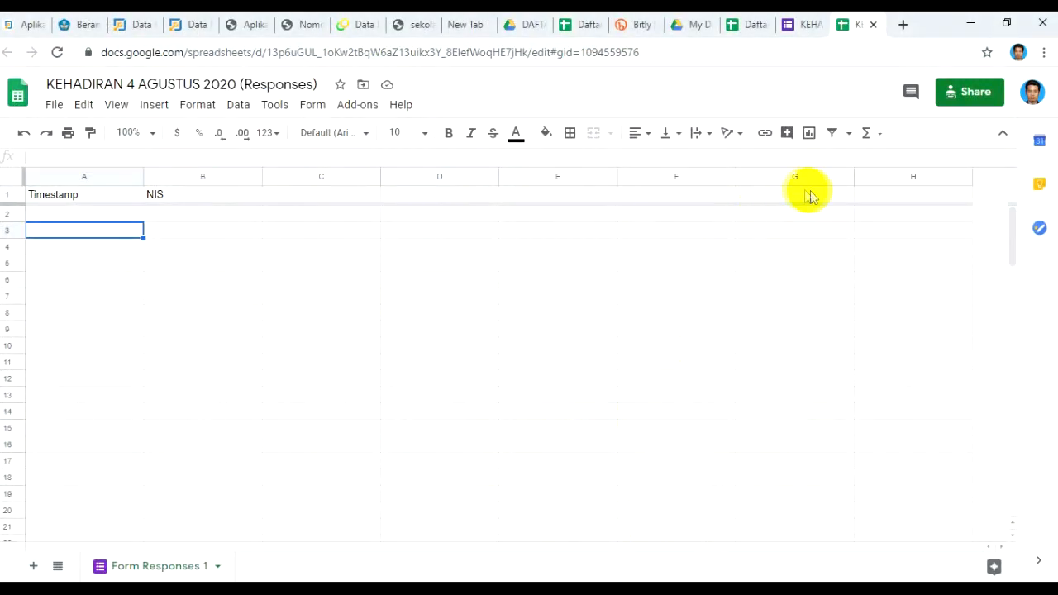
pyautogui.click(658, 53)
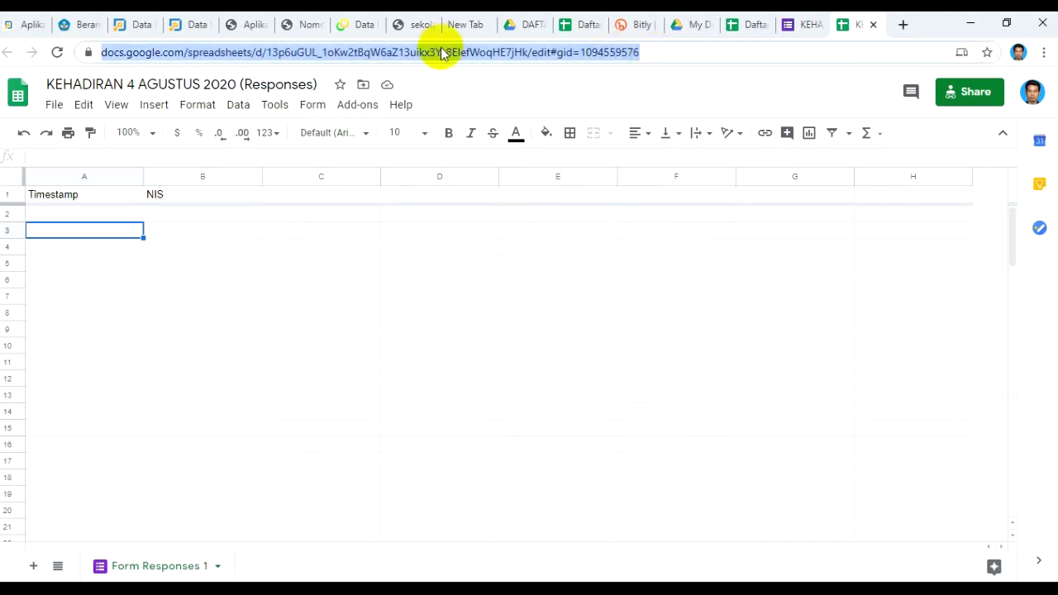
pyautogui.click(290, 297)
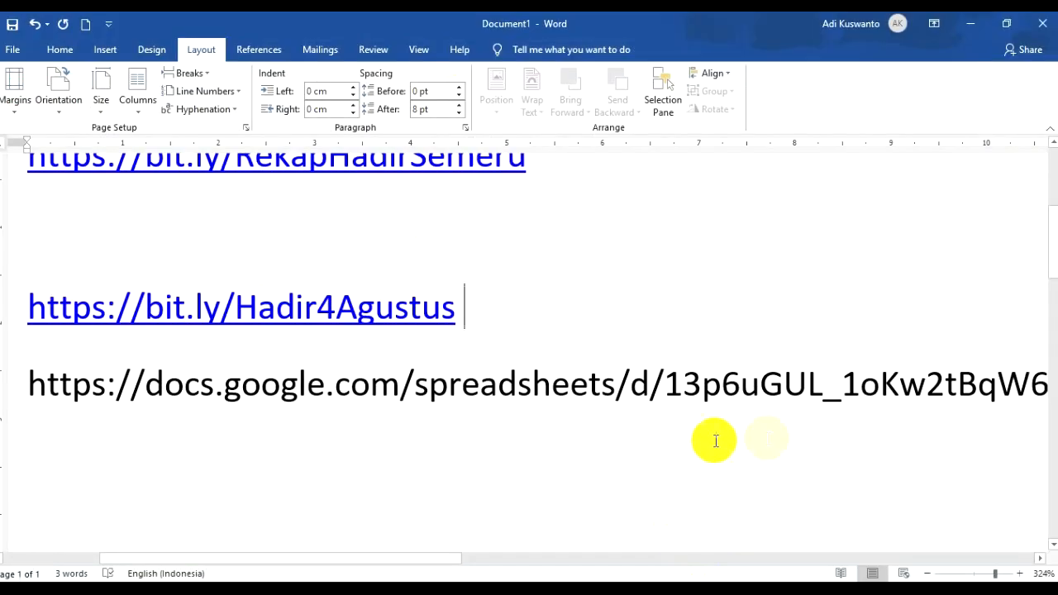
pyautogui.tripleClick(566, 404)
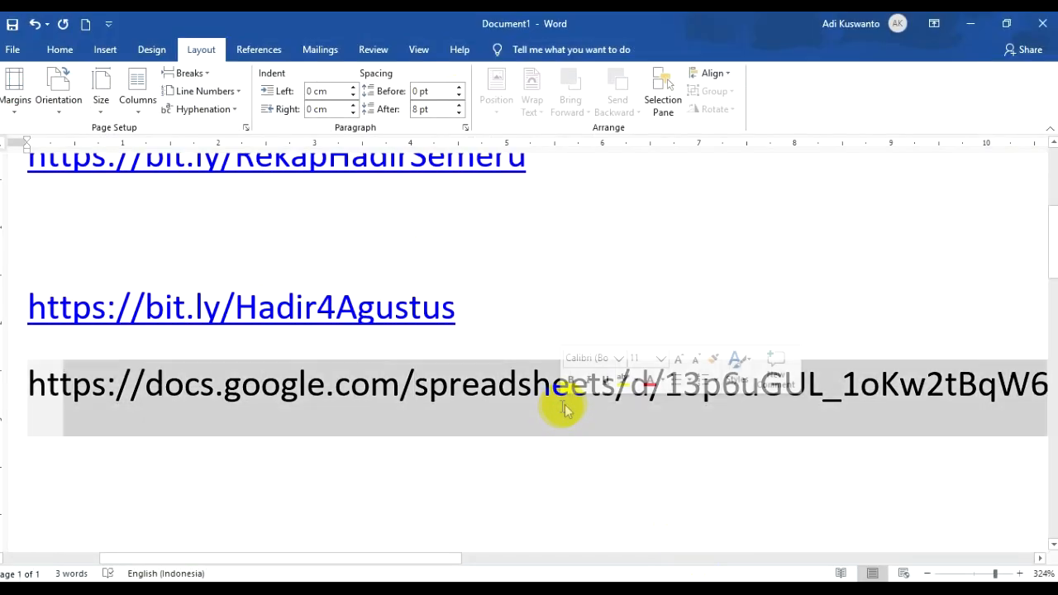
pyautogui.press('BackSpace')
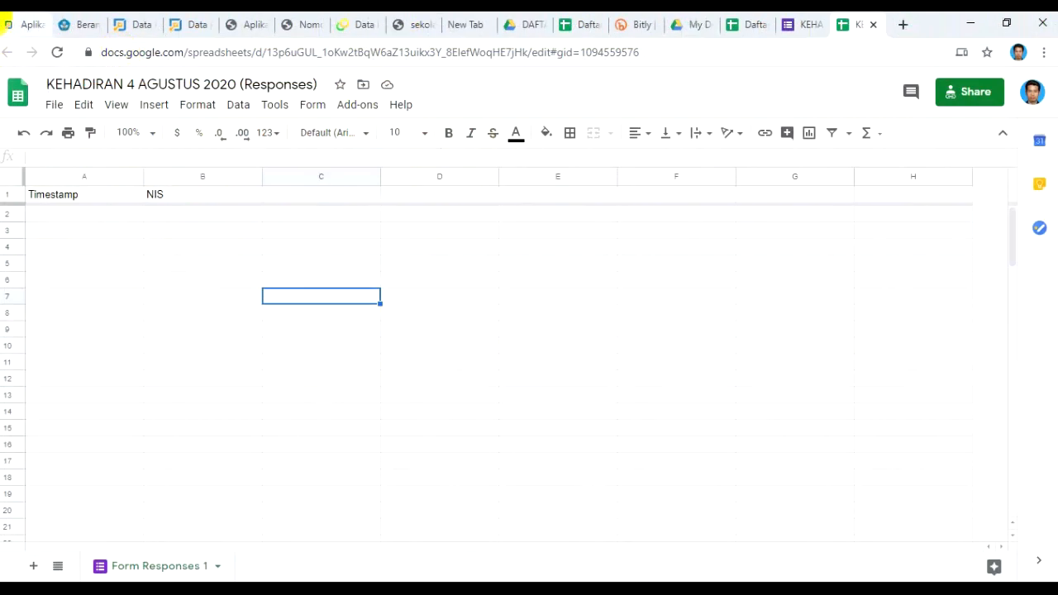
# Copy the full browser address of the KEHADIRAN 4 AGUSTUS 2020 (Responses) spreadsheet and paste it below the bit.ly/Hadir4Agustus link in Word
pyautogui.doubleClick(376, 52)
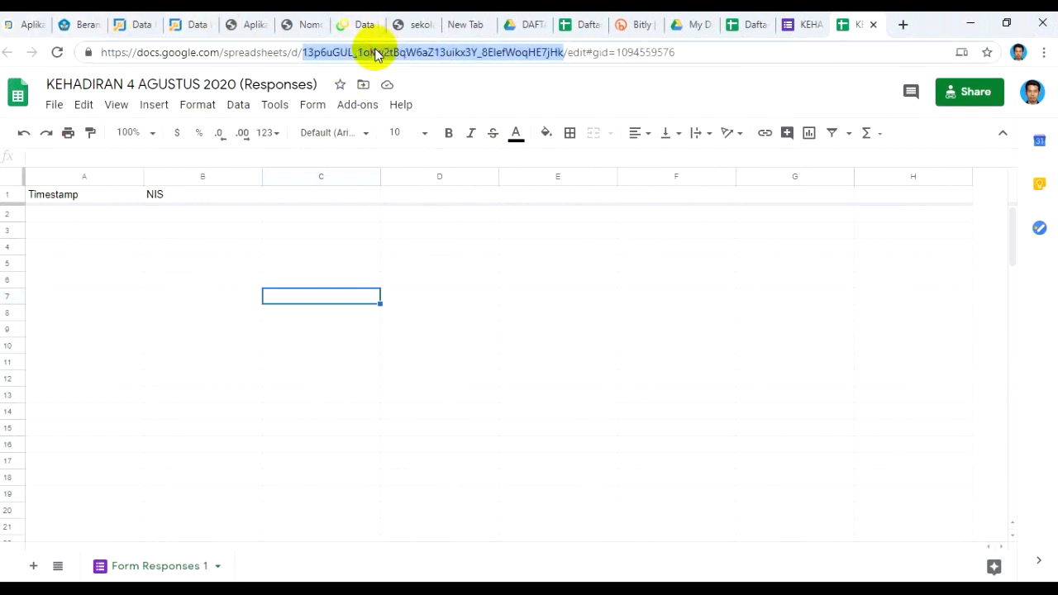
pyautogui.tripleClick(695, 52)
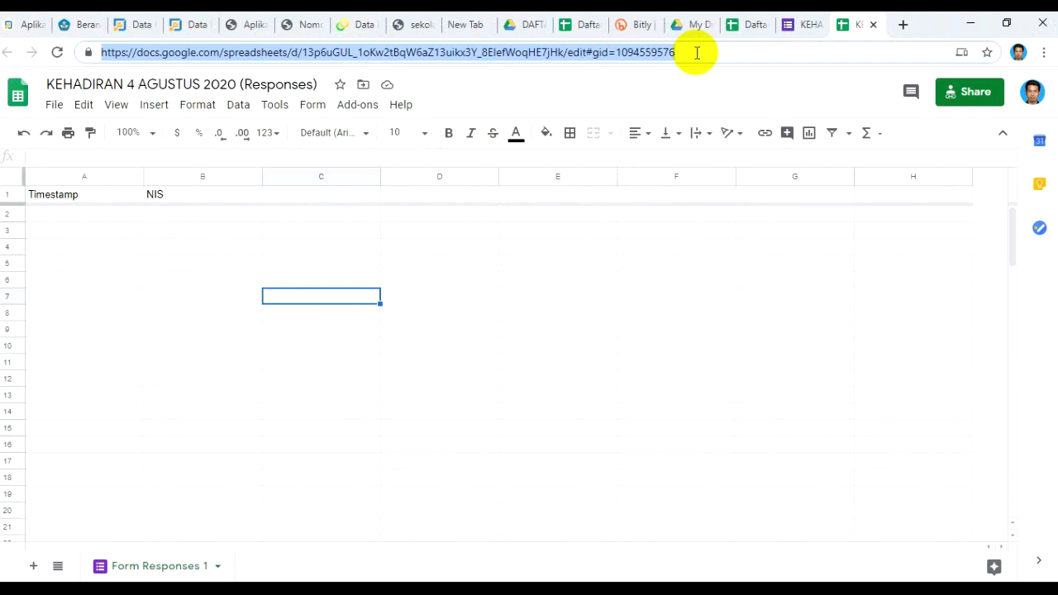
pyautogui.press('Return')
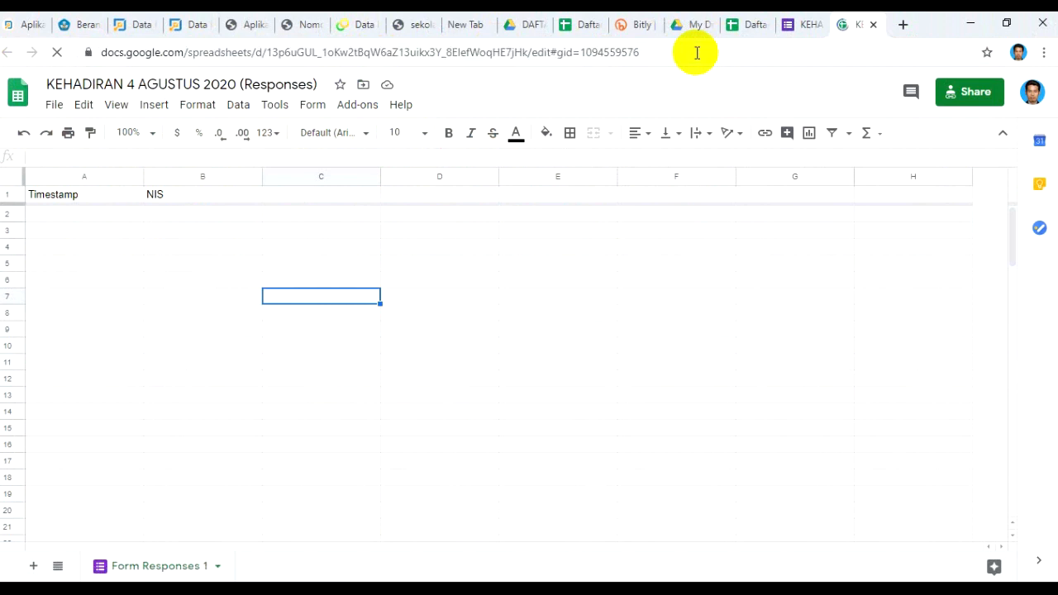
pyautogui.click(656, 50)
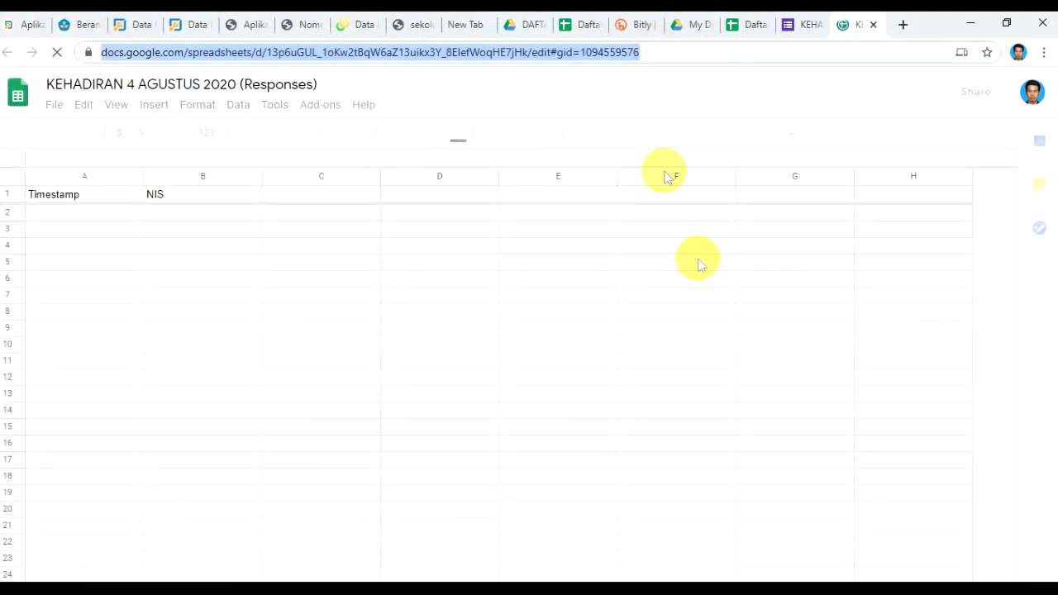
pyautogui.click(621, 587)
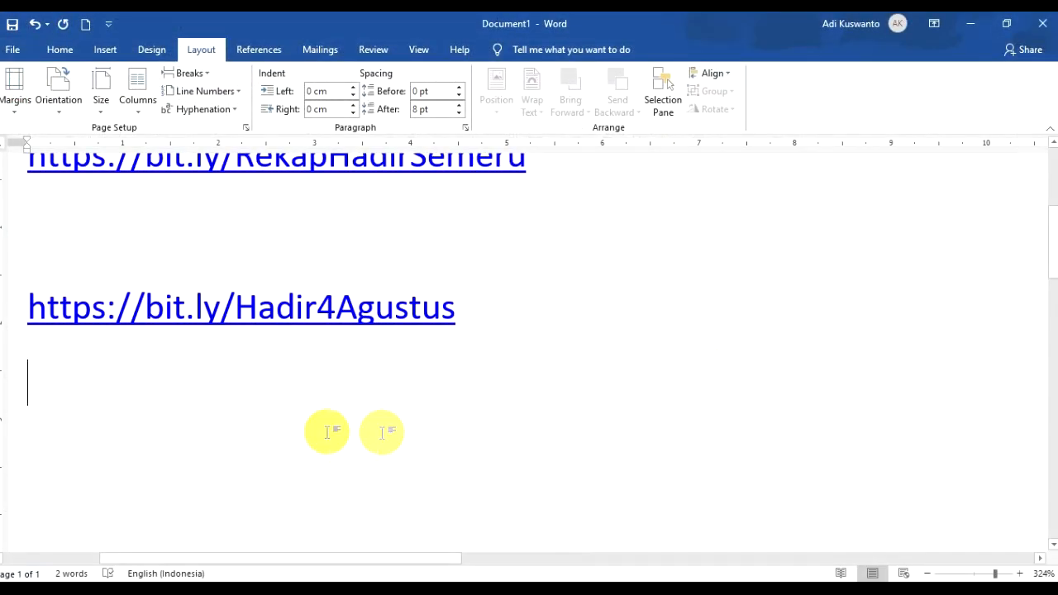
pyautogui.hotkey('ctrl', 'v')
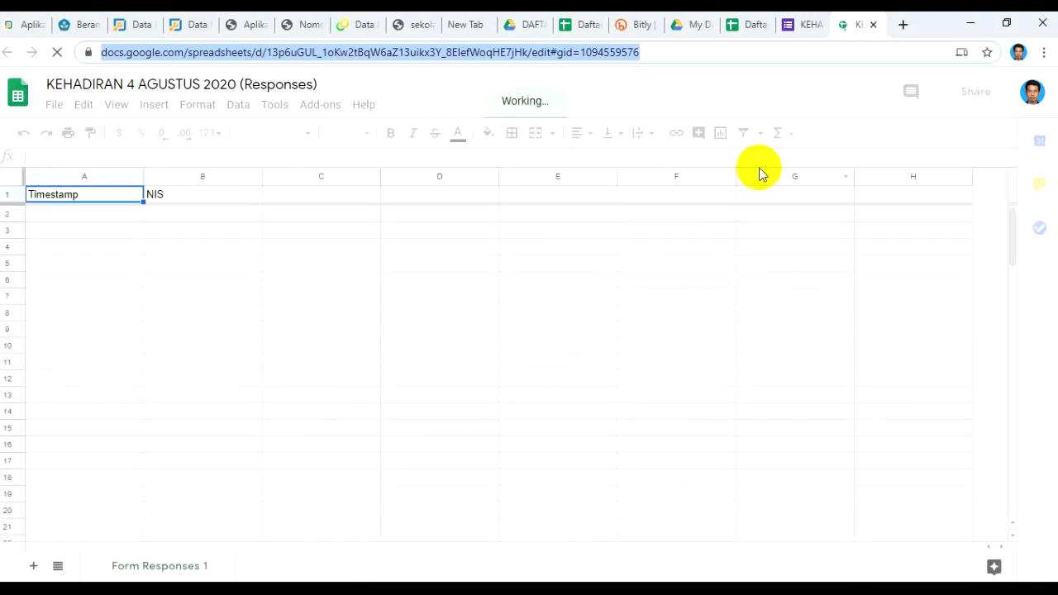
# Examine the IMPORTRANGE formula in cell Q3 of the earlier Daftar Hadir PJJ spreadsheet and the NIS column of the responses spreadsheet
pyautogui.click(582, 25)
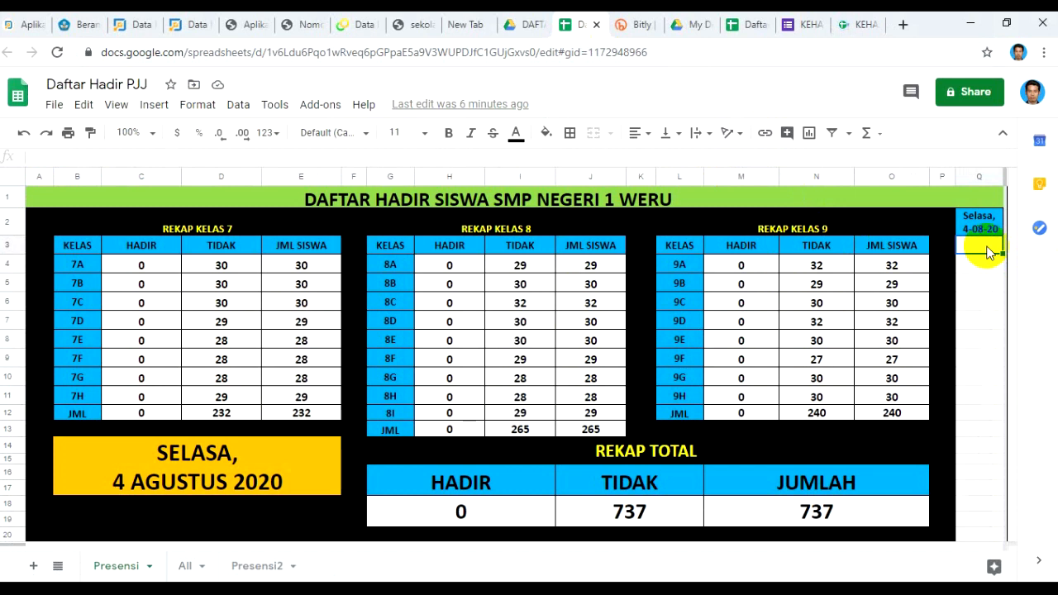
pyautogui.click(741, 24)
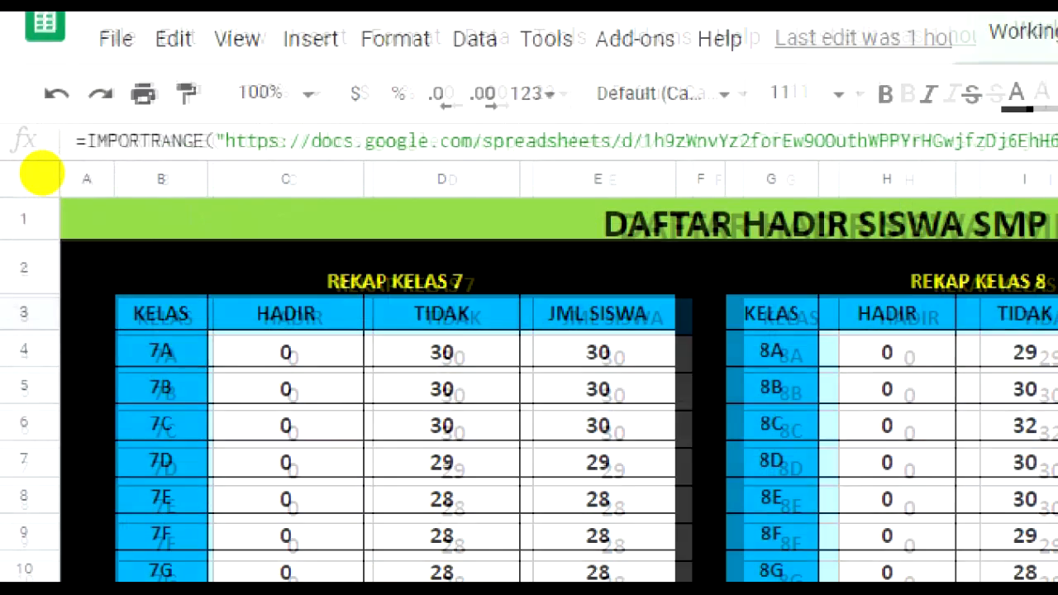
pyautogui.click(41, 167)
pyautogui.moveTo(28, 146)
pyautogui.mouseDown()
pyautogui.moveTo(124, 175)
pyautogui.moveTo(235, 172)
pyautogui.mouseUp()
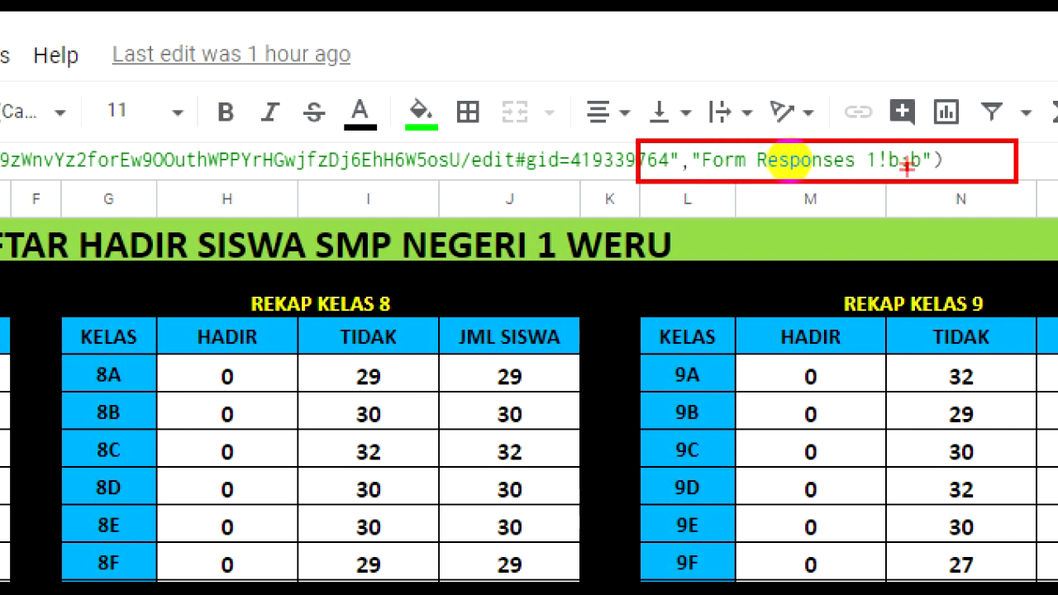
pyautogui.press('Escape')
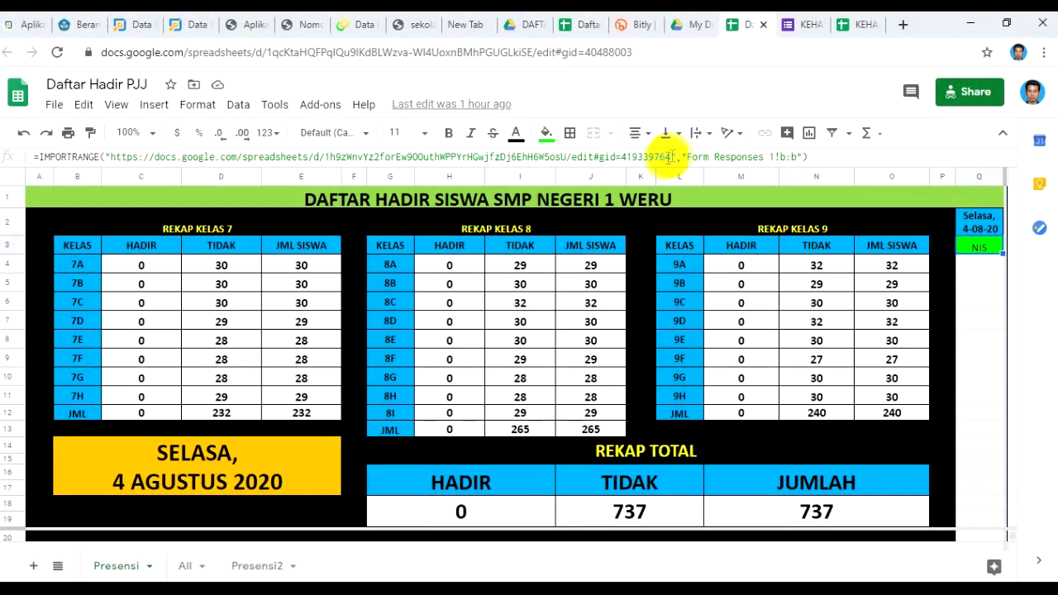
pyautogui.click(862, 31)
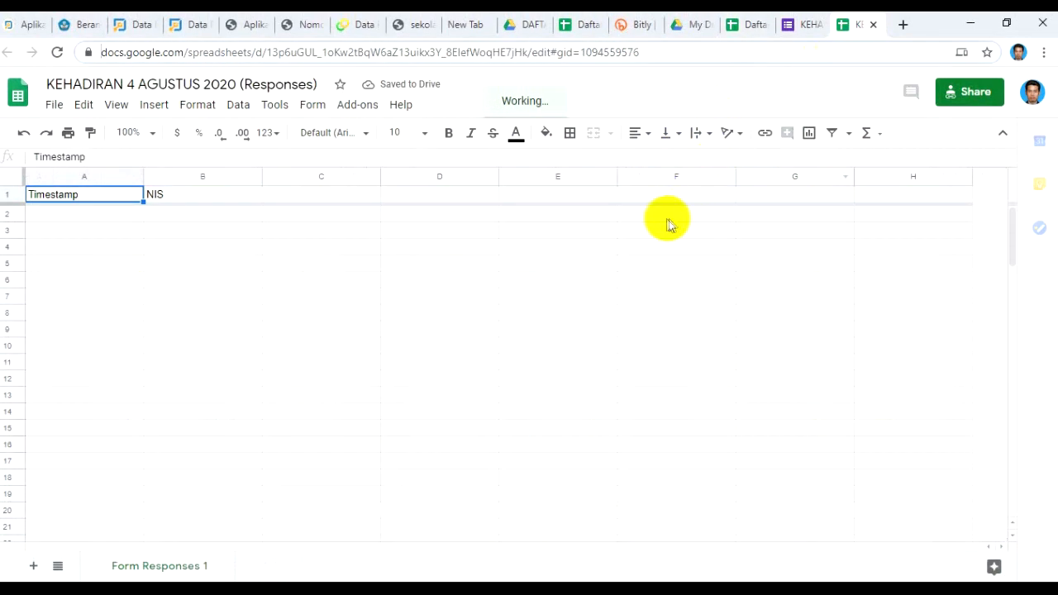
pyautogui.click(206, 197)
pyautogui.click(193, 215)
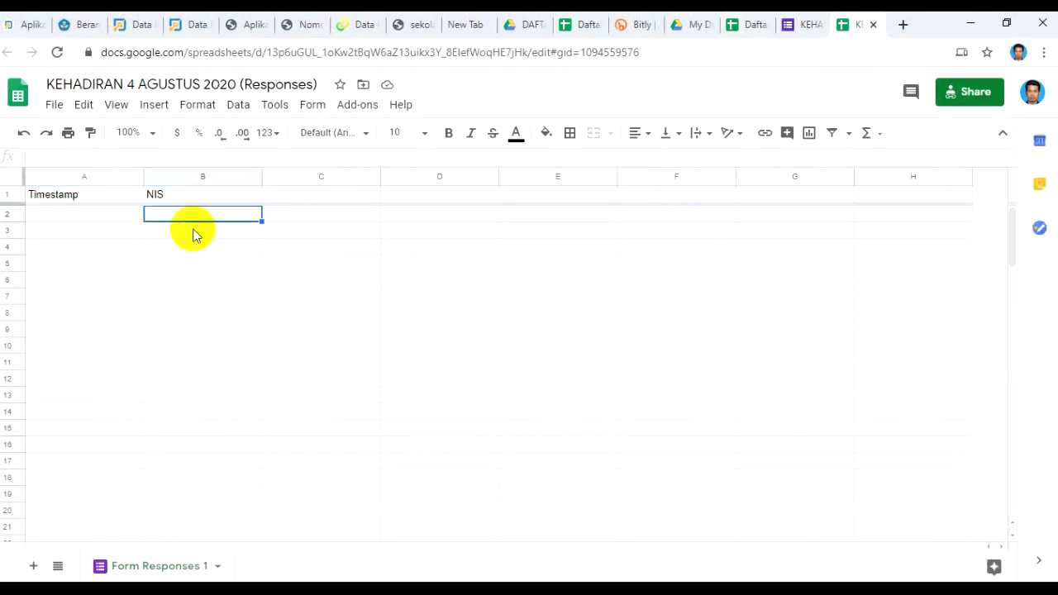
pyautogui.click(744, 26)
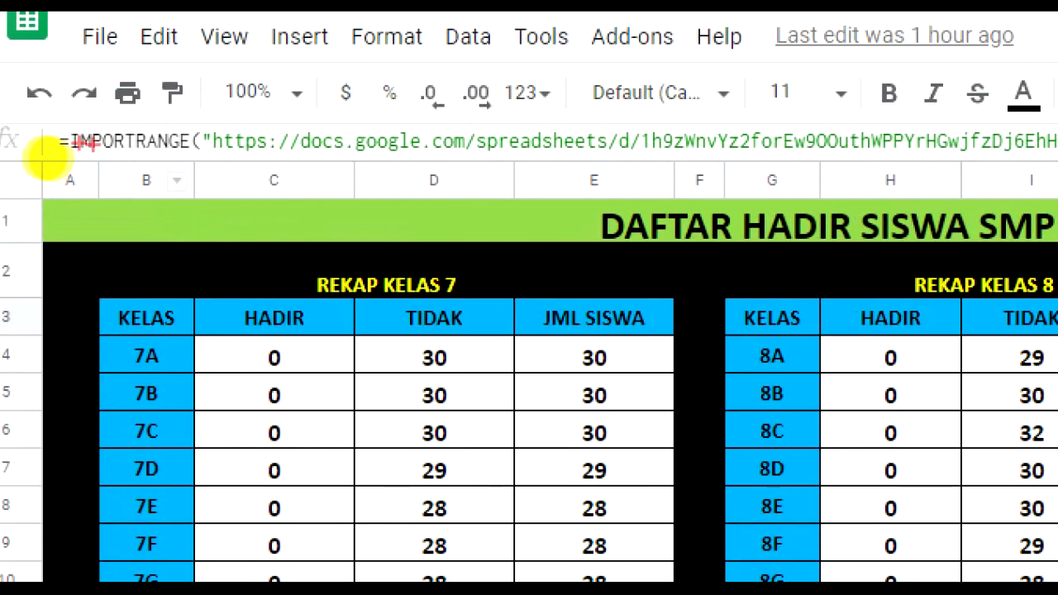
pyautogui.moveTo(42, 114); pyautogui.dragTo(436, 169)
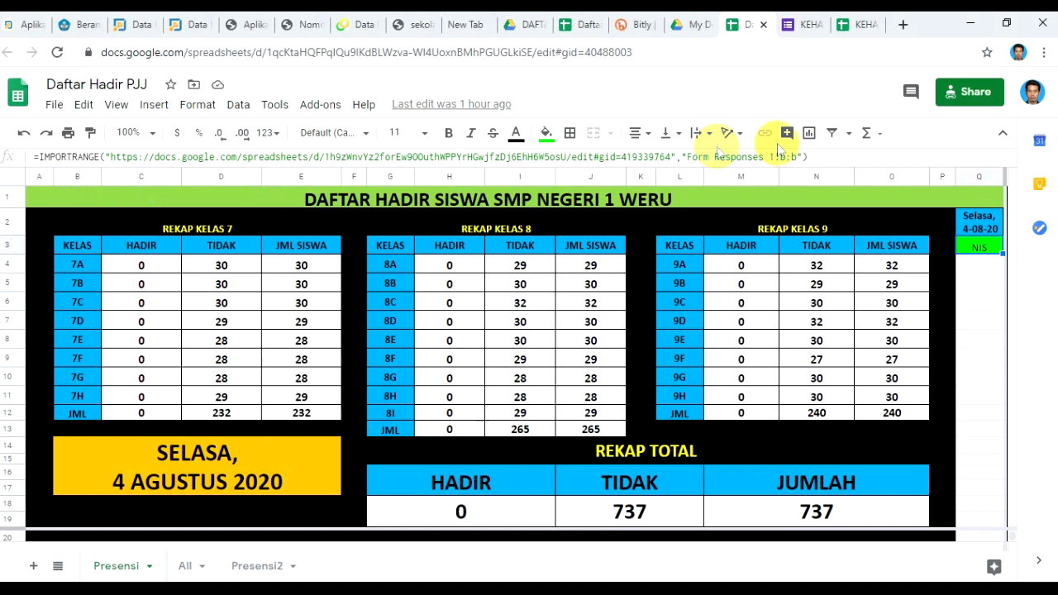
# Copy the whole IMPORTRANGE formula from the earlier Daftar Hadir PJJ spreadsheet and paste it into cell Q3 of the newly converted one
pyautogui.moveTo(828, 156); pyautogui.dragTo(24, 155)
pyautogui.rightClick(82, 156)
pyautogui.click(118, 213)
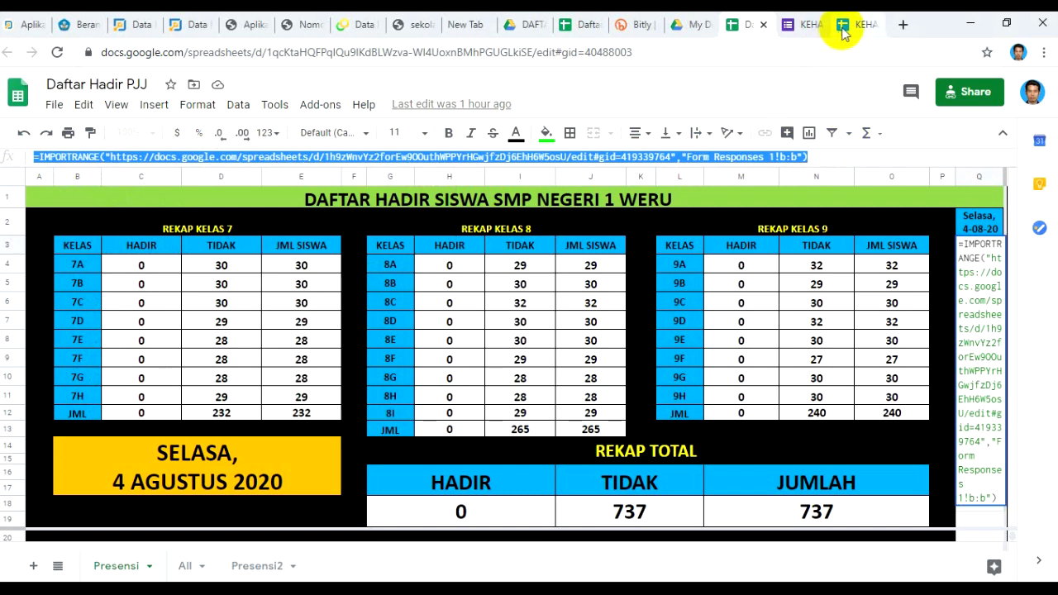
pyautogui.click(851, 26)
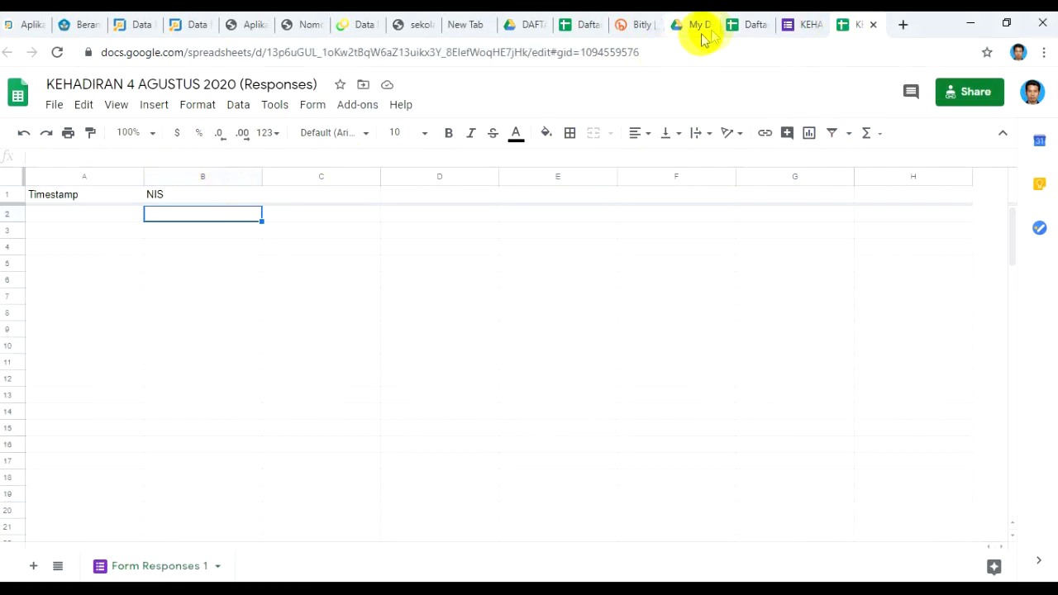
pyautogui.click(581, 26)
pyautogui.click(975, 244)
pyautogui.click(980, 265)
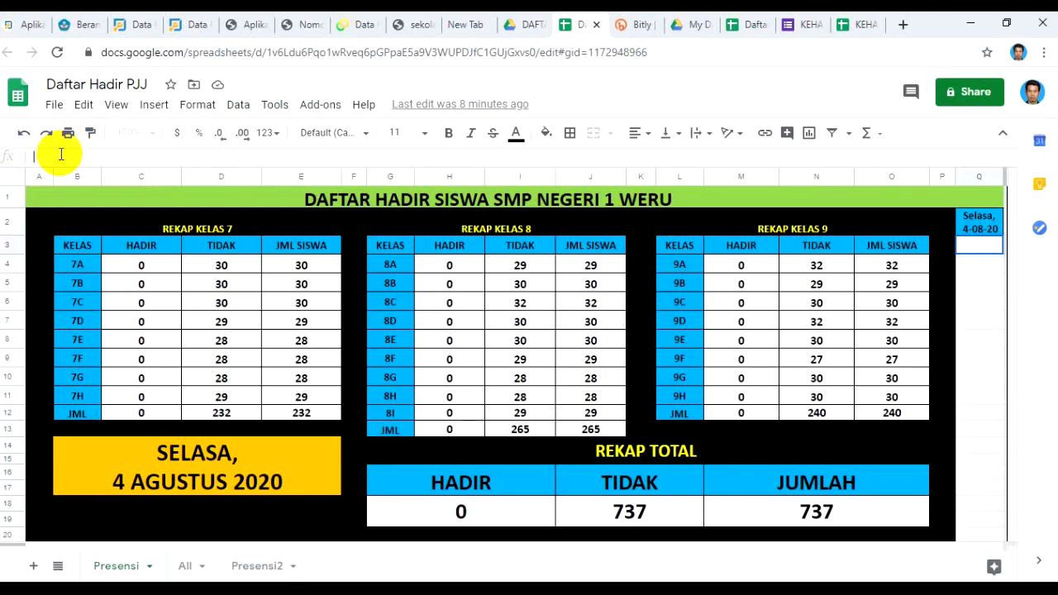
pyautogui.click(60, 154)
pyautogui.hotkey('ctrl', 'v')
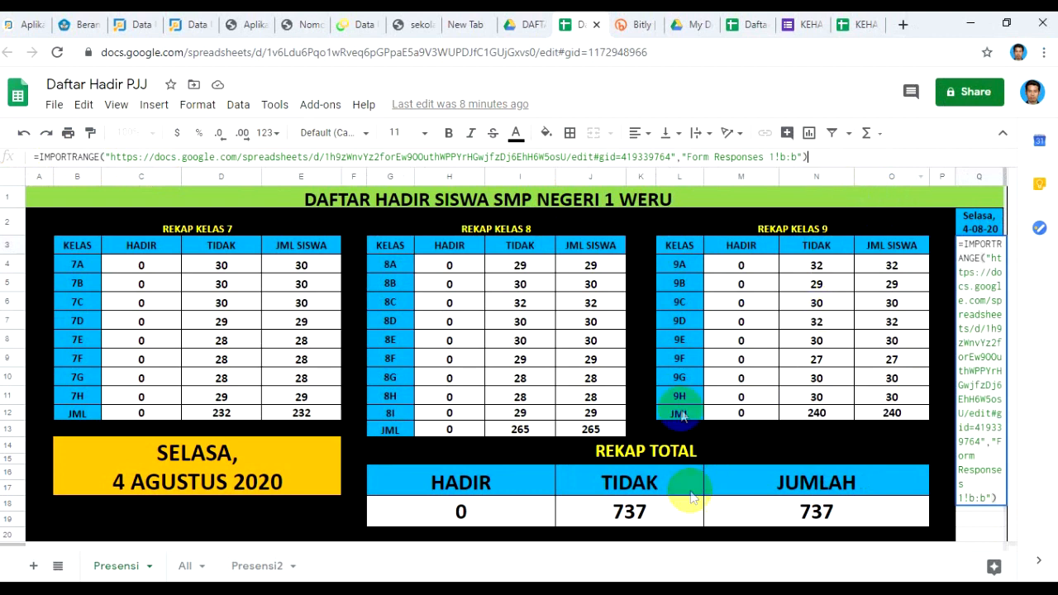
# Remove the old spreadsheet URL from the first pair of quotes in the Q3 IMPORTRANGE formula
pyautogui.moveTo(668, 157); pyautogui.dragTo(111, 155)
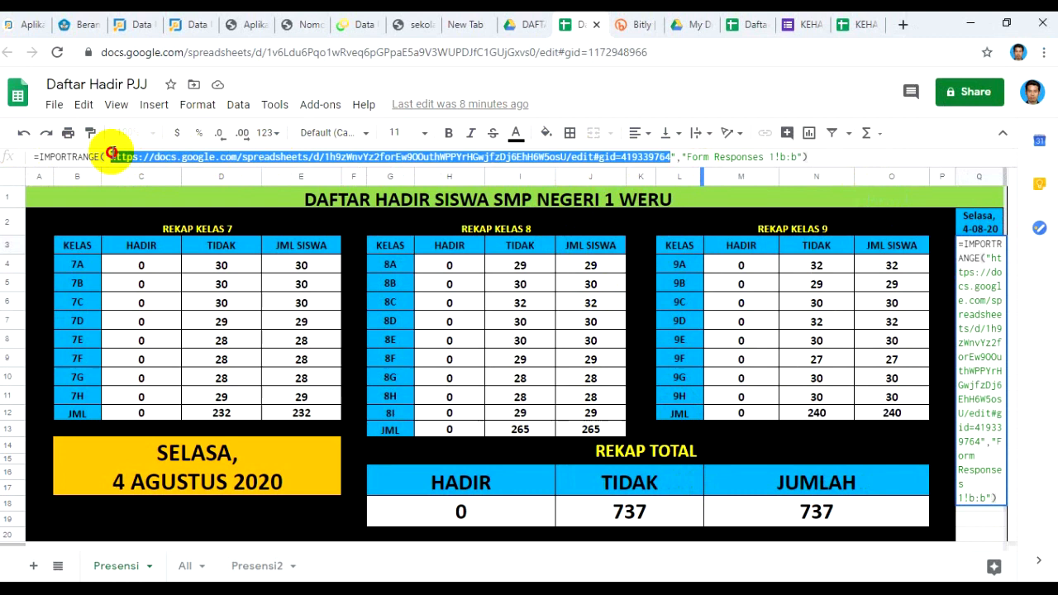
pyautogui.press('BackSpace')
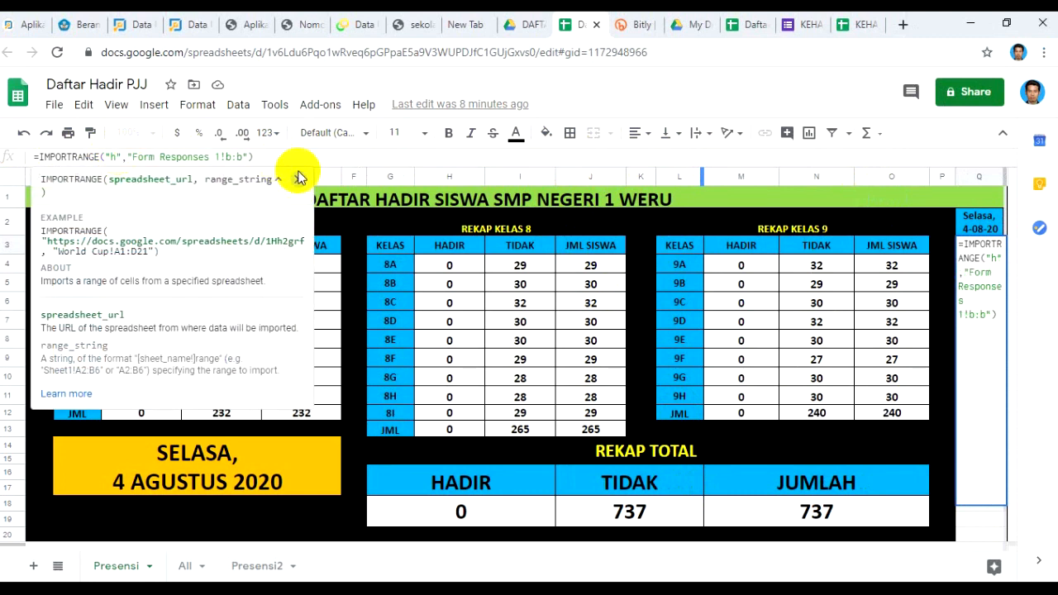
pyautogui.press('BackSpace')
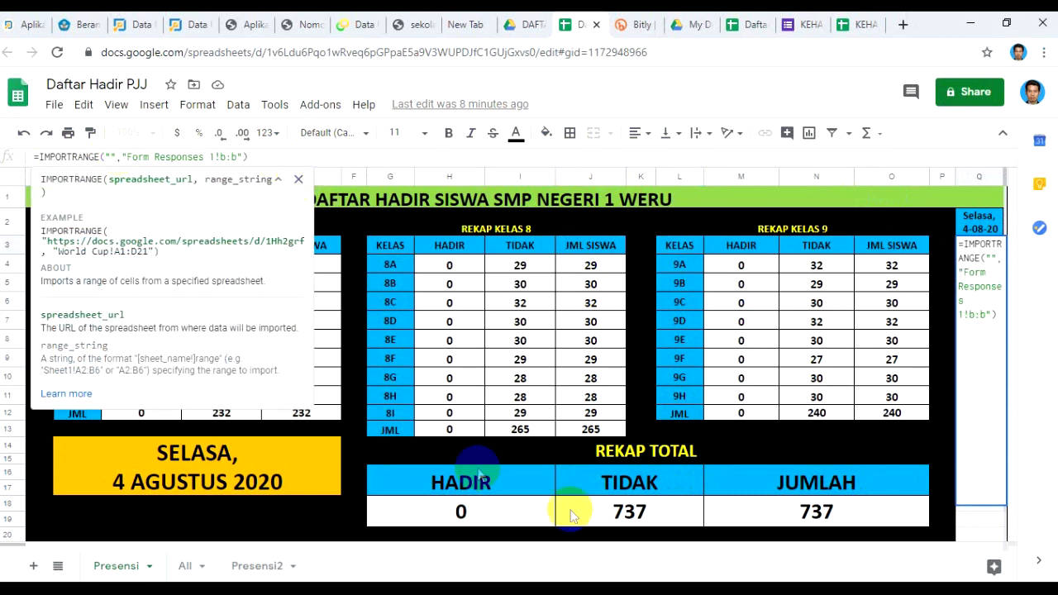
# Copy the responses spreadsheet's link from the Word document and return to the Q3 formula in the converted spreadsheet
pyautogui.hotkey('alt', 'Tab')
pyautogui.moveTo(702, 389); pyautogui.dragTo(4, 389)
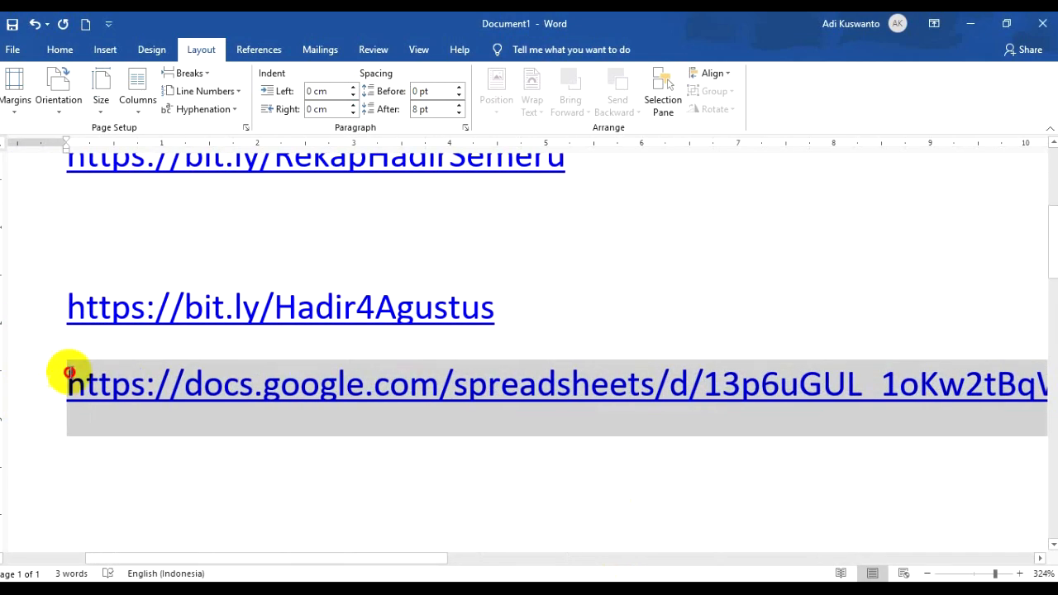
pyautogui.rightClick(109, 382)
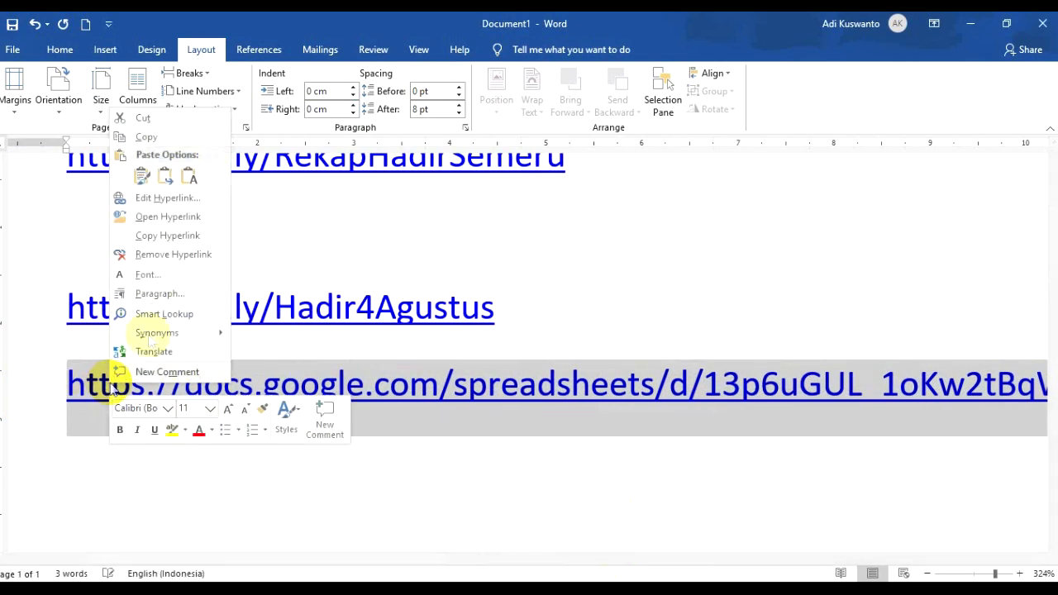
pyautogui.click(170, 140)
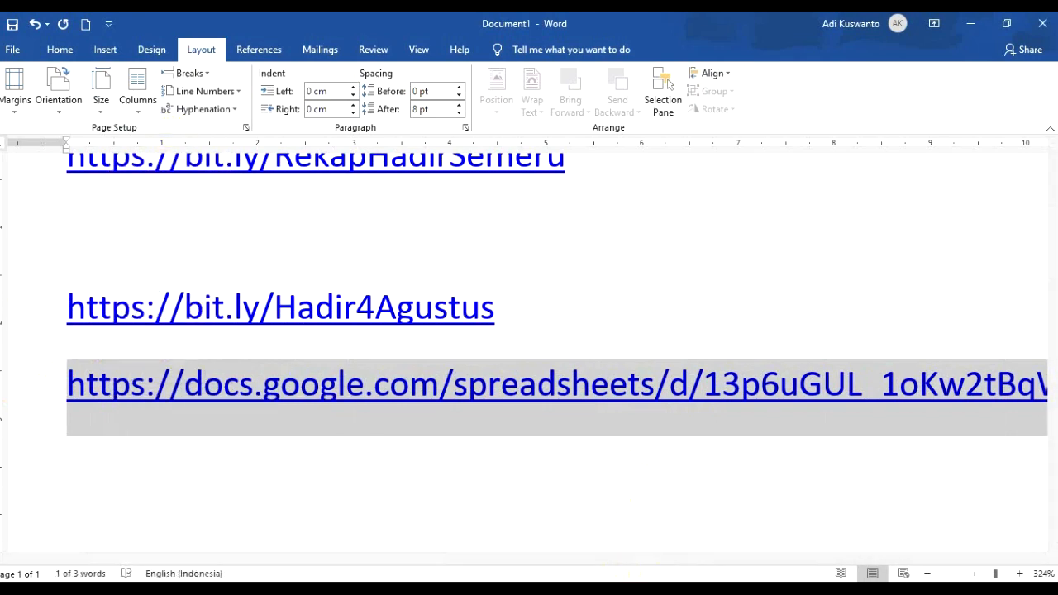
pyautogui.hotkey('alt', 'Tab')
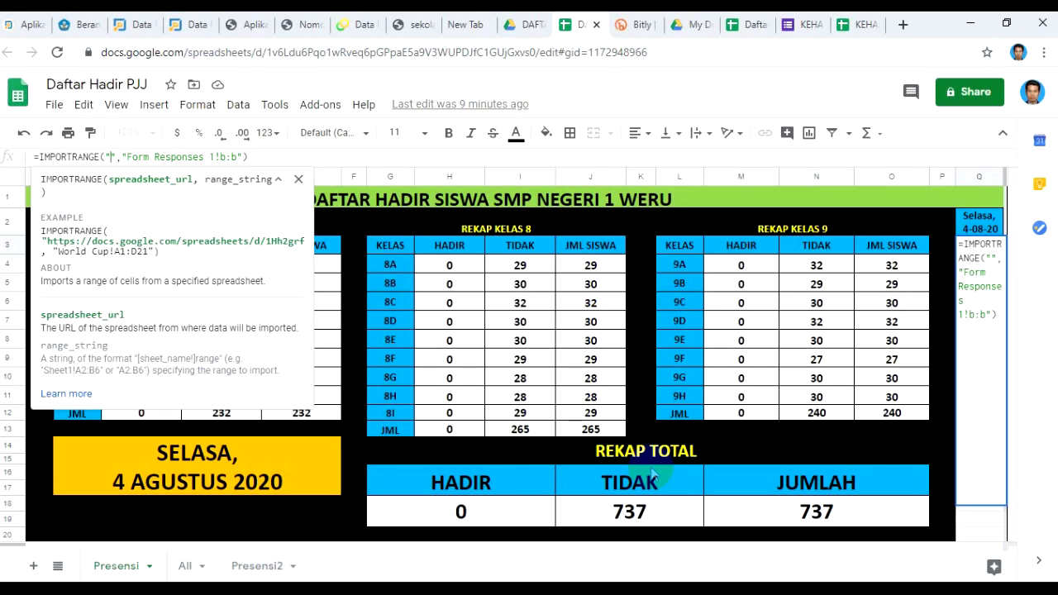
# Copy the full browser address of the KEHADIRAN 4 AGUSTUS 2020 (Responses) spreadsheet
pyautogui.click(853, 25)
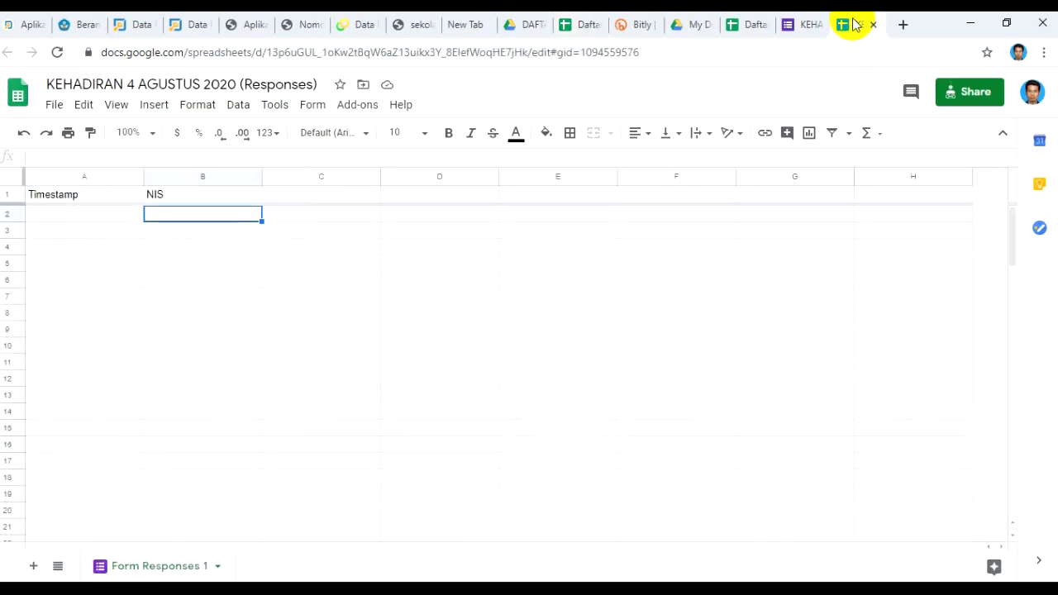
pyautogui.click(652, 55)
pyautogui.rightClick(652, 56)
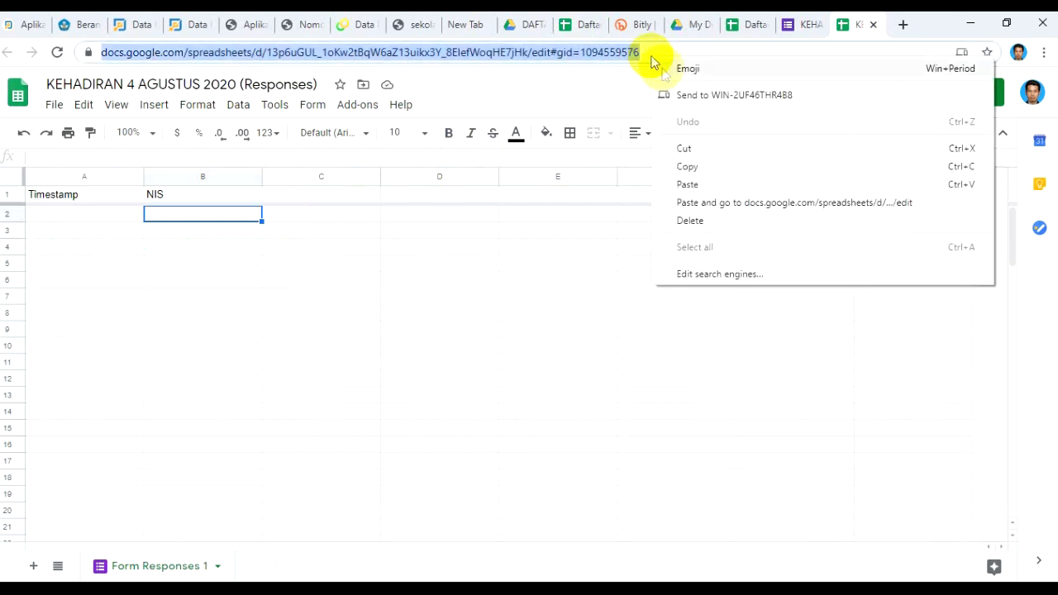
pyautogui.click(688, 168)
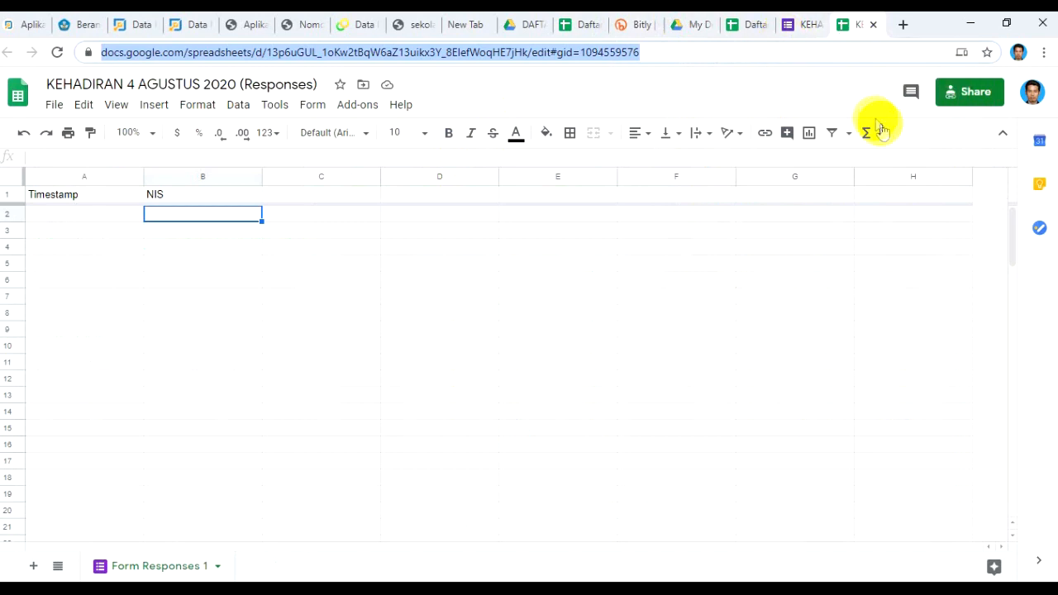
# Insert the copied responses spreadsheet URL between the empty quotes of the Q3 IMPORTRANGE formula in Daftar Hadir PJJ and commit it
pyautogui.click(581, 27)
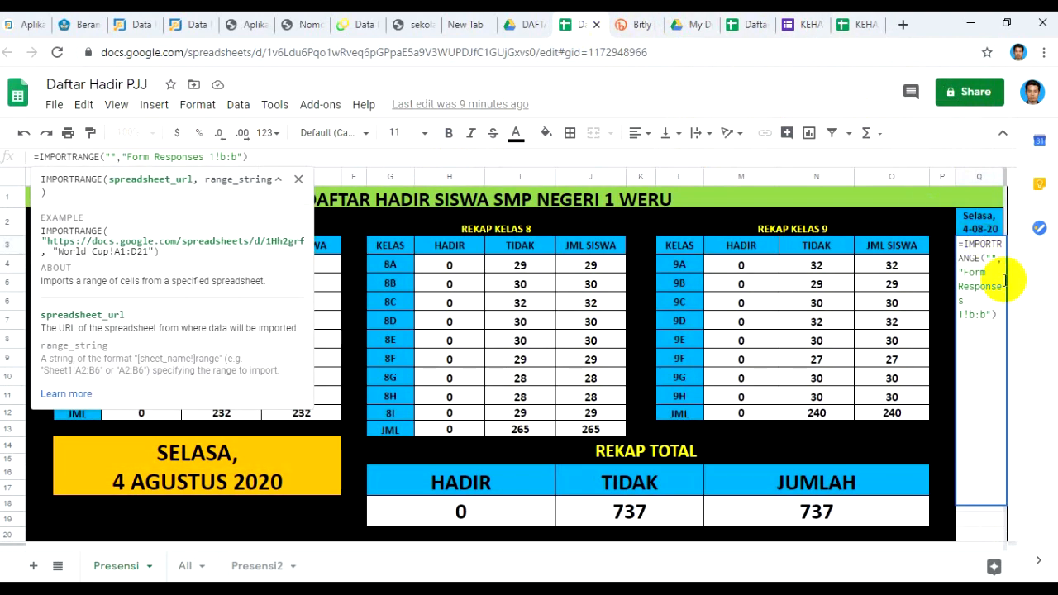
pyautogui.click(109, 157)
pyautogui.hotkey('ctrl', 'v')
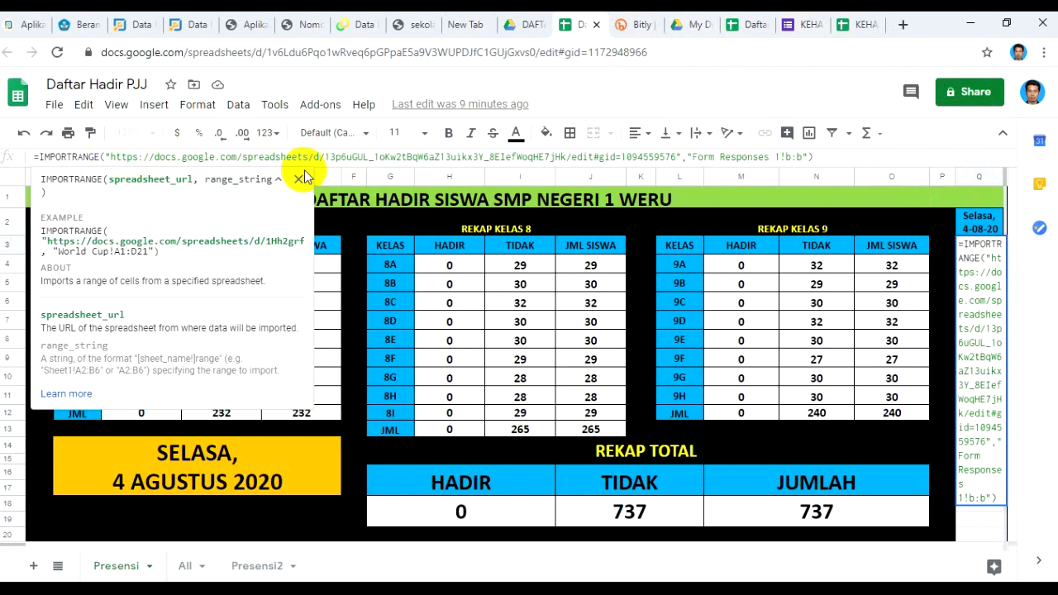
pyautogui.press('Return')
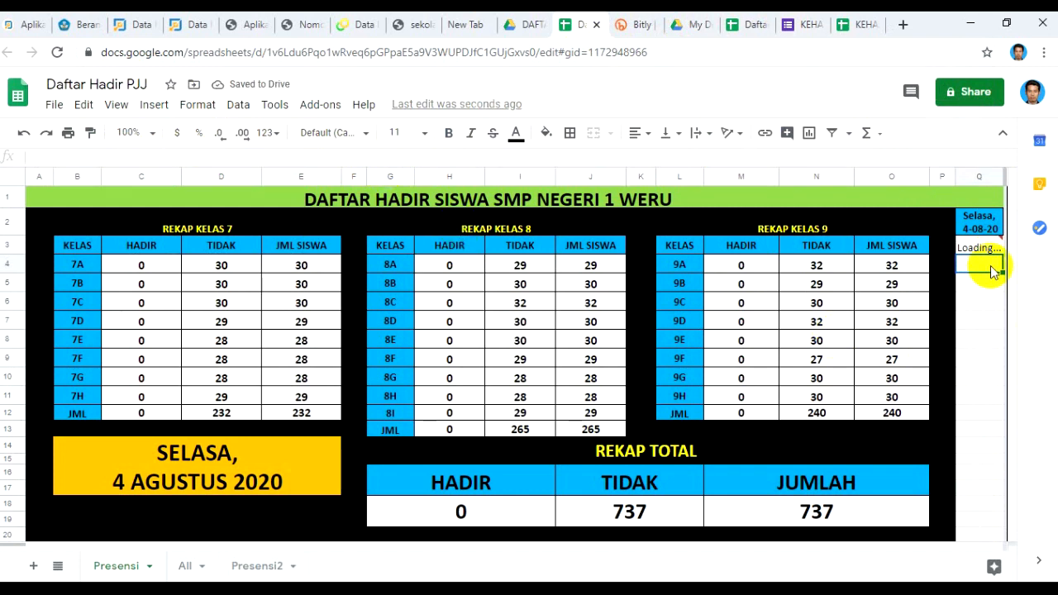
pyautogui.click(987, 251)
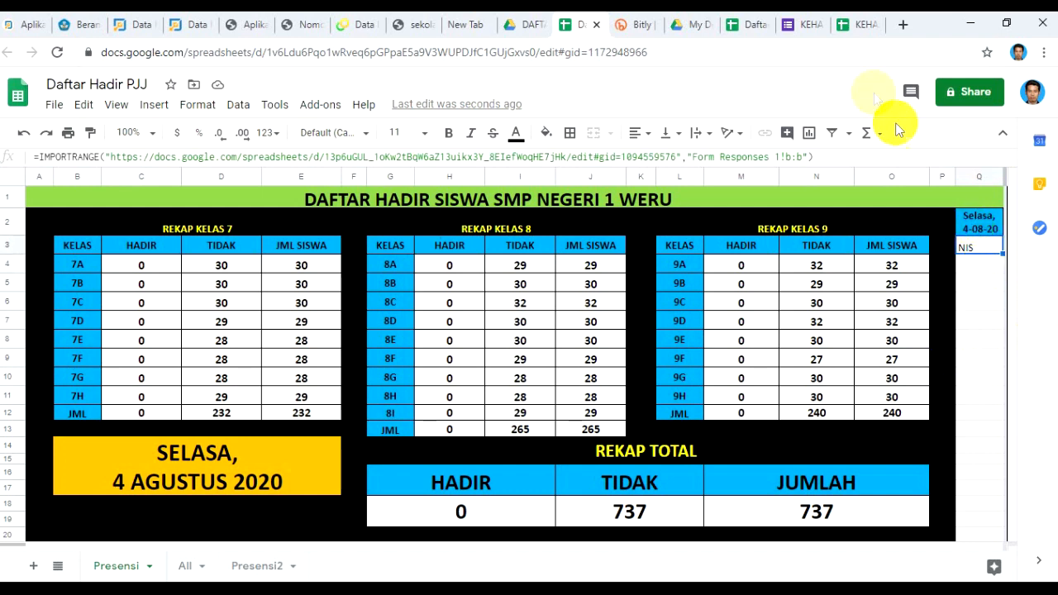
# Close the earlier Daftar Hadir PJJ spreadsheet and return to the KEHADIRAN 4 AGUSTUS 2020 (Responses) spreadsheet
pyautogui.click(859, 25)
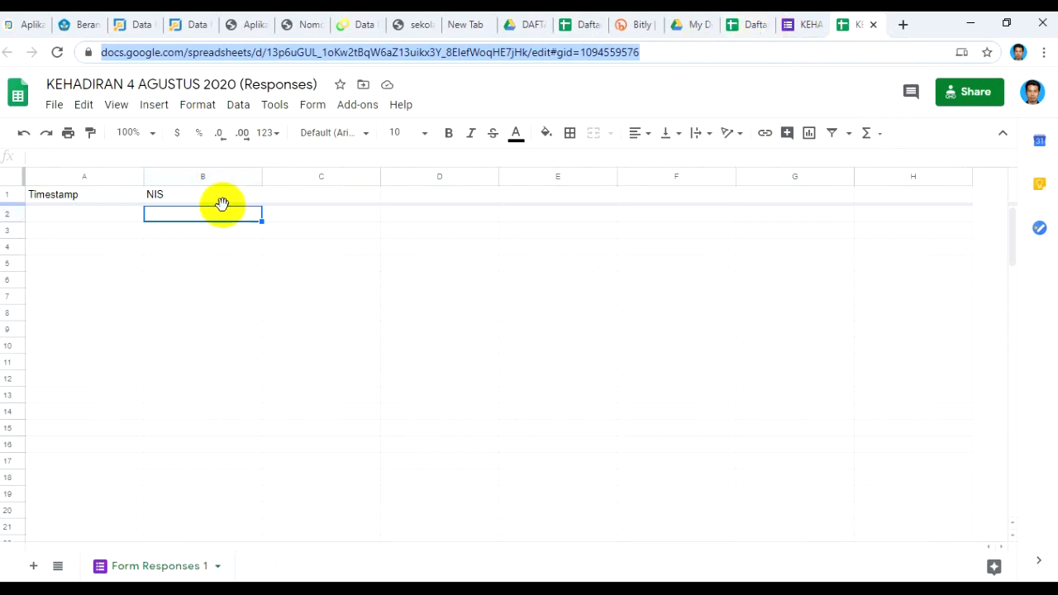
pyautogui.click(751, 28)
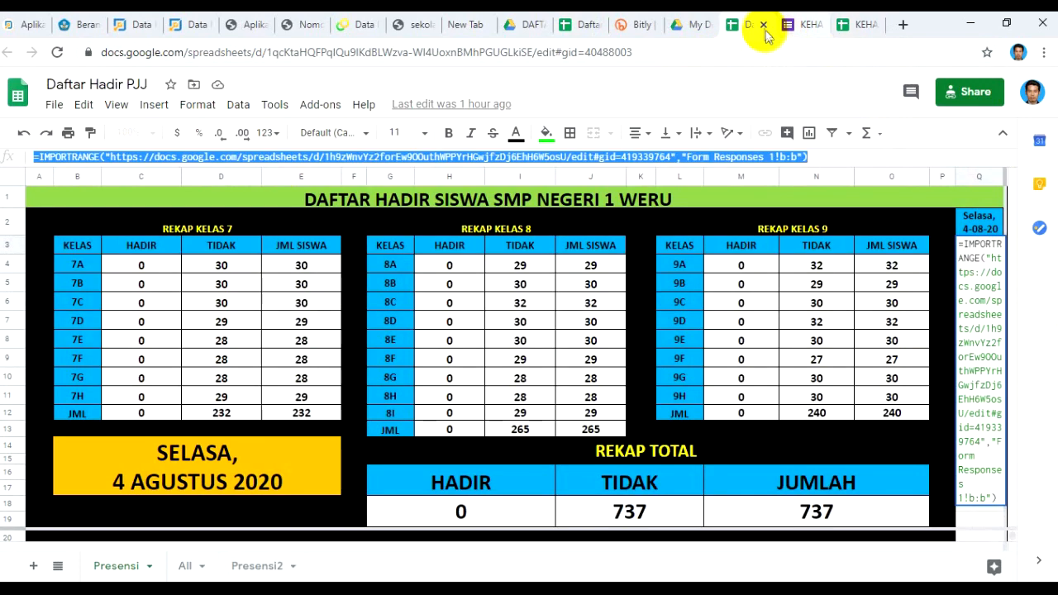
pyautogui.click(763, 24)
pyautogui.click(805, 24)
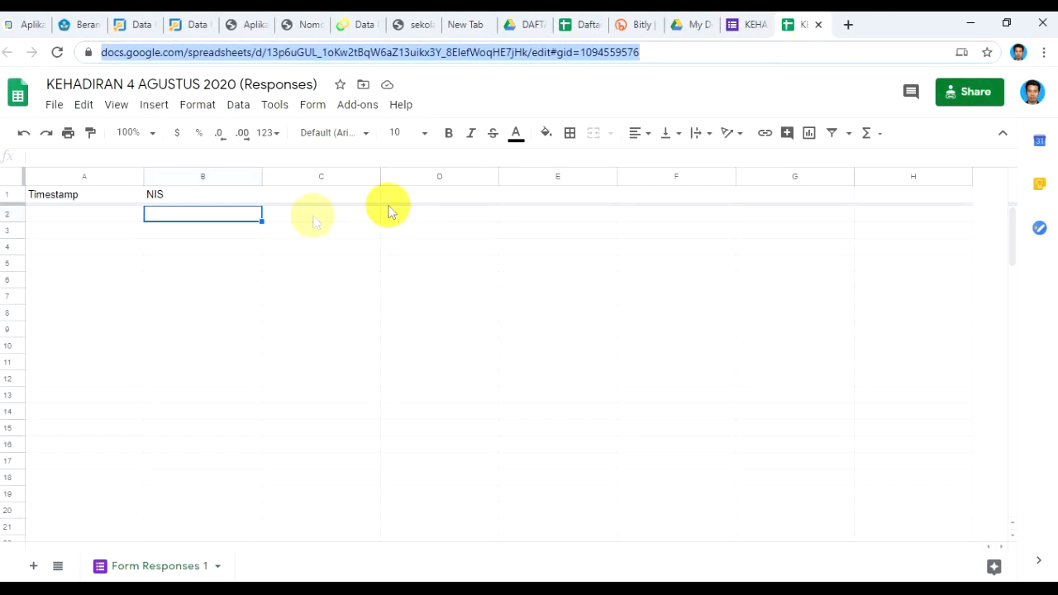
# Check the first row under Timestamp and NIS in the responses spreadsheet, and compare it with column Q of the converted Daftar Hadir PJJ
pyautogui.click(120, 222)
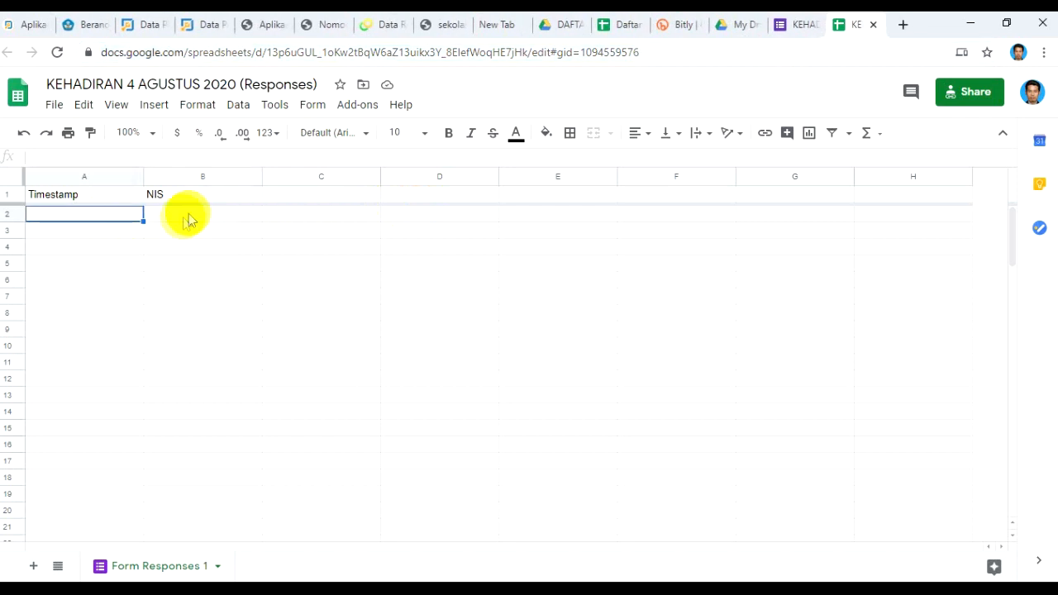
pyautogui.click(174, 216)
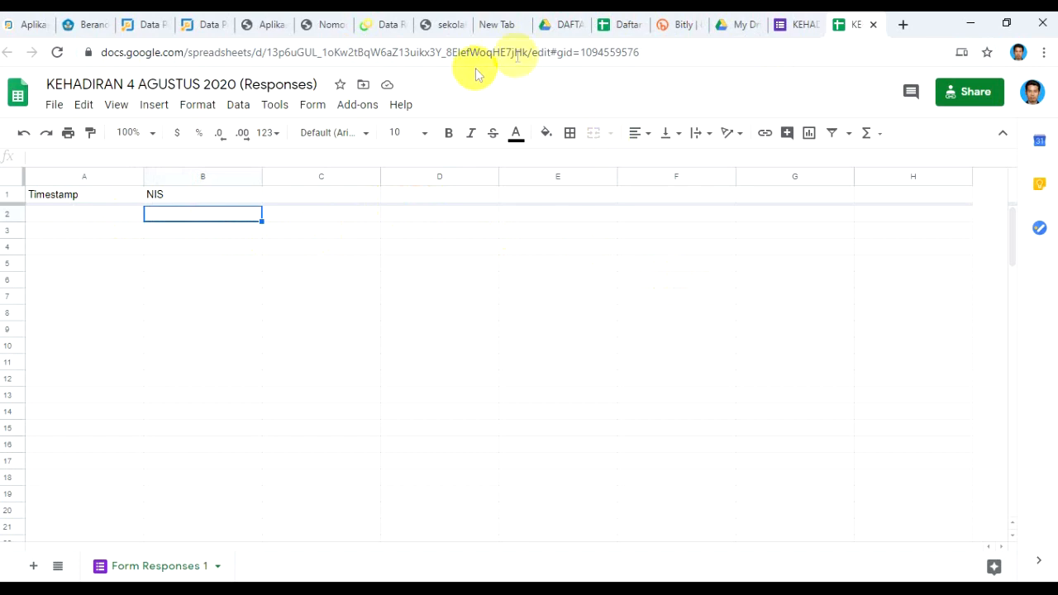
pyautogui.click(567, 25)
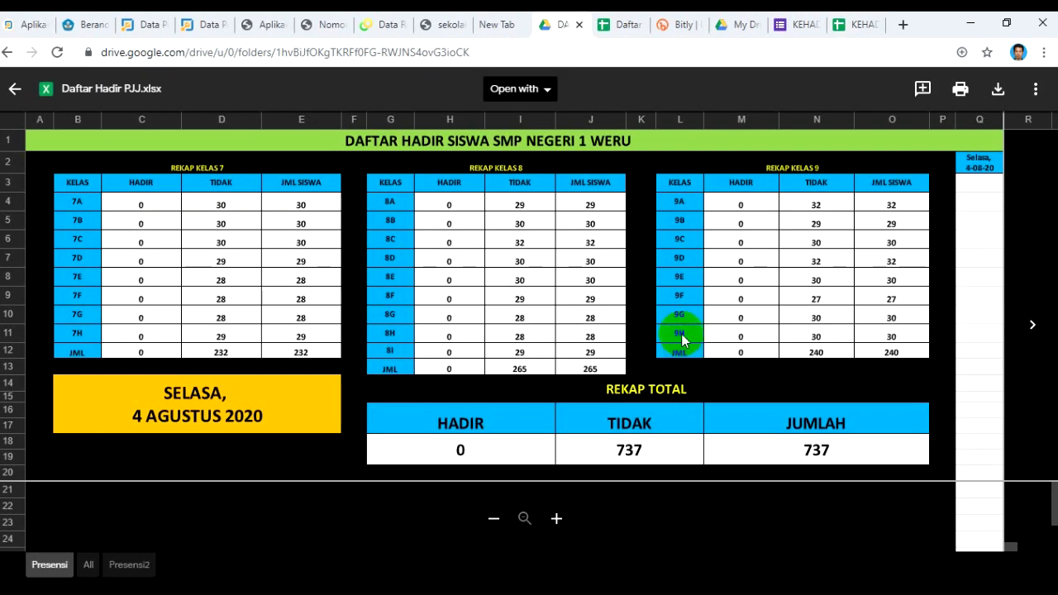
pyautogui.click(604, 26)
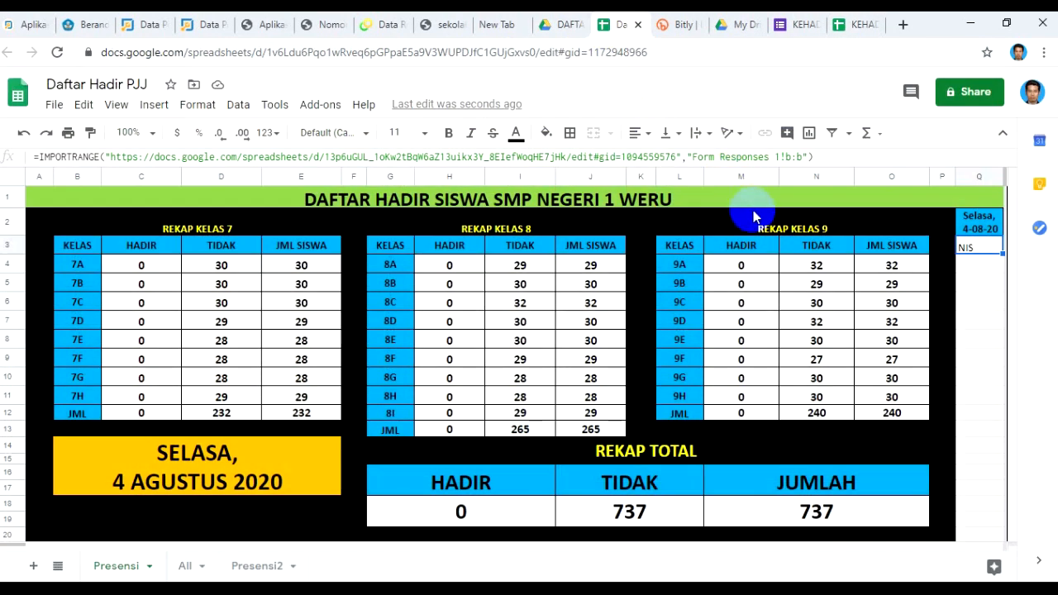
# Open the preview of the KEHADIRAN 4 AGUSTUS 2020 form from its questions and submit a test response with a student's NIS
pyautogui.click(793, 24)
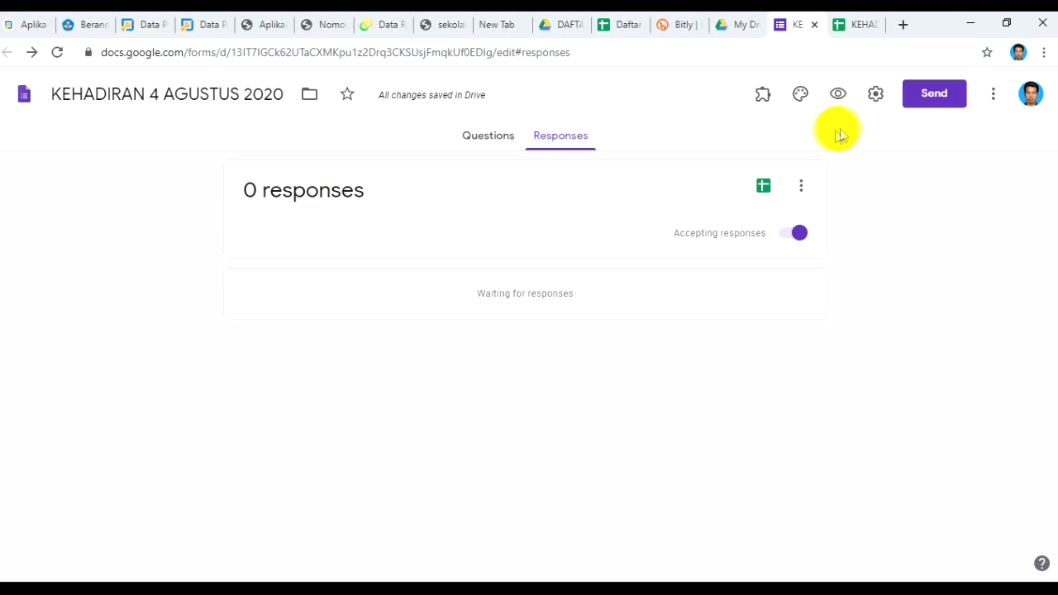
pyautogui.click(481, 137)
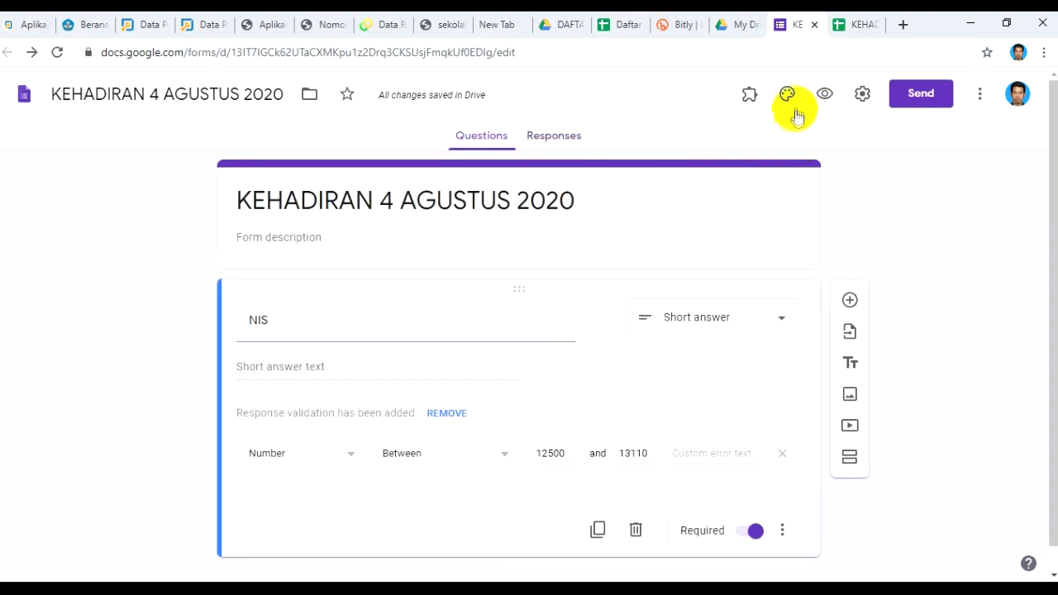
pyautogui.click(824, 98)
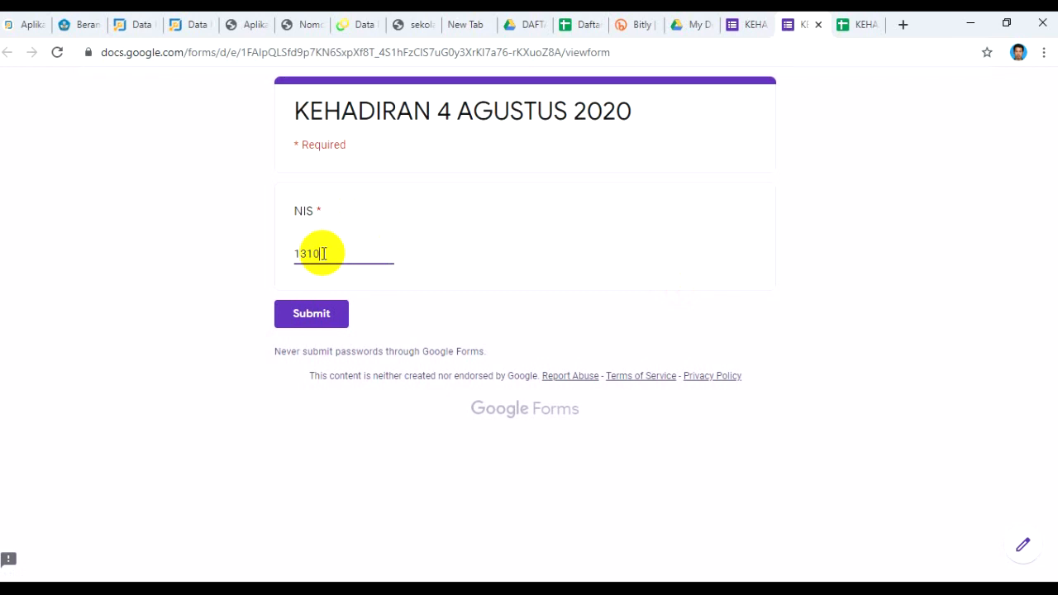
pyautogui.click(319, 317)
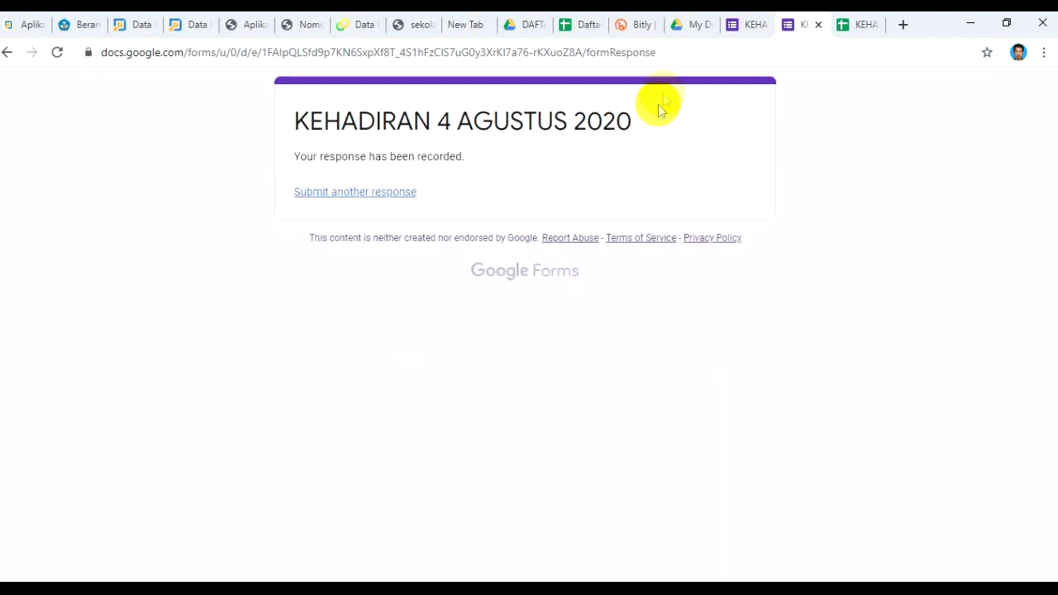
# Check the test entry in the responses and Presensi sheets, and examine the class 8D student's 4-08-20 attendance formula and NIS in the All sheet
pyautogui.click(858, 25)
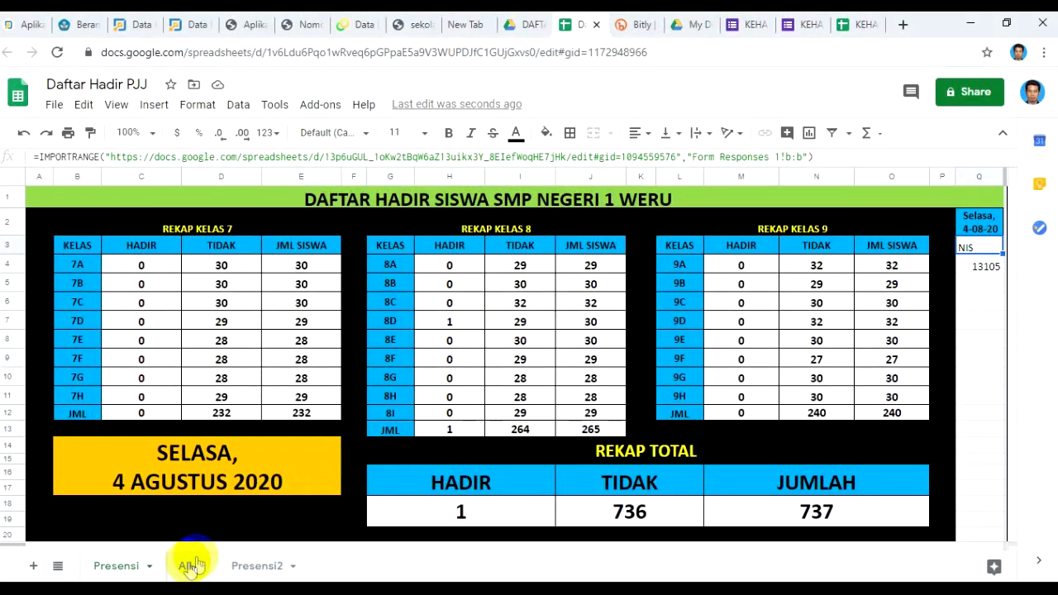
pyautogui.click(187, 565)
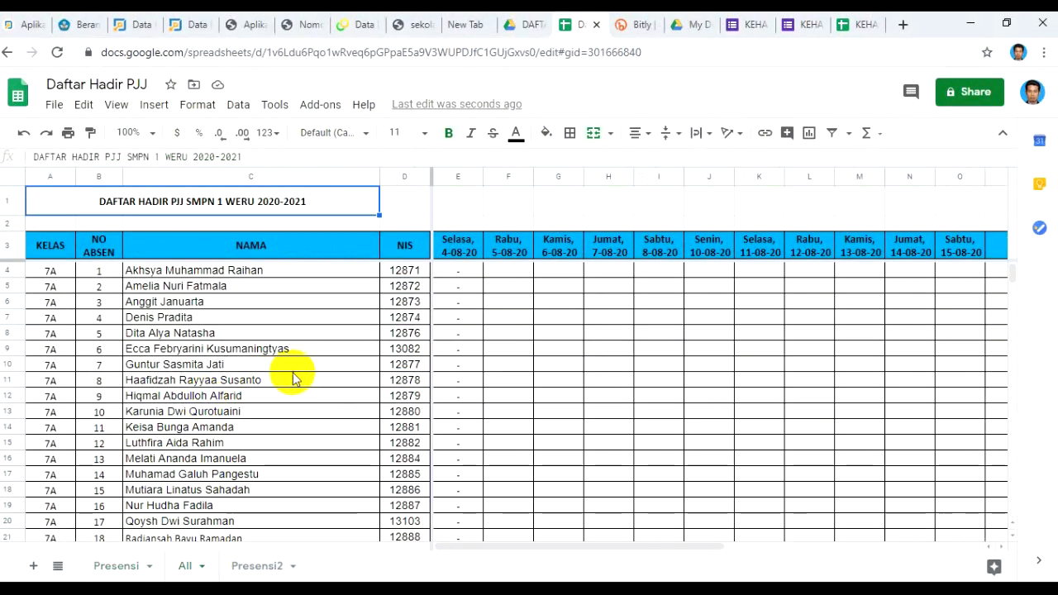
pyautogui.scroll(-15, 223, 363)
pyautogui.scroll(-20, 227, 366)
pyautogui.scroll(-12, 268, 467)
pyautogui.moveTo(1012, 320)
pyautogui.mouseDown()
pyautogui.moveTo(1010, 355)
pyautogui.moveTo(1008, 340)
pyautogui.mouseUp()
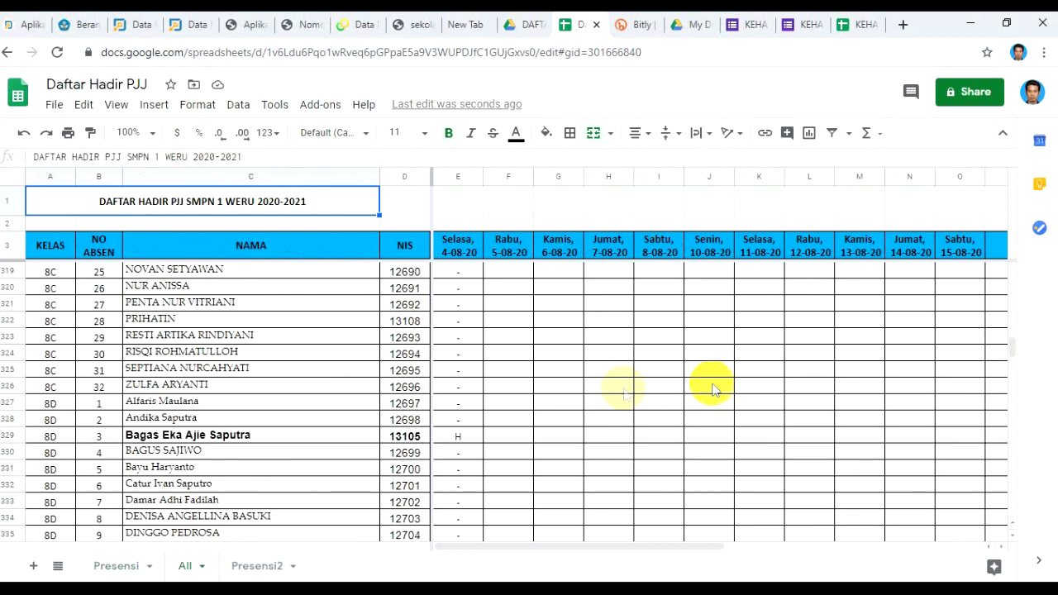
pyautogui.click(478, 438)
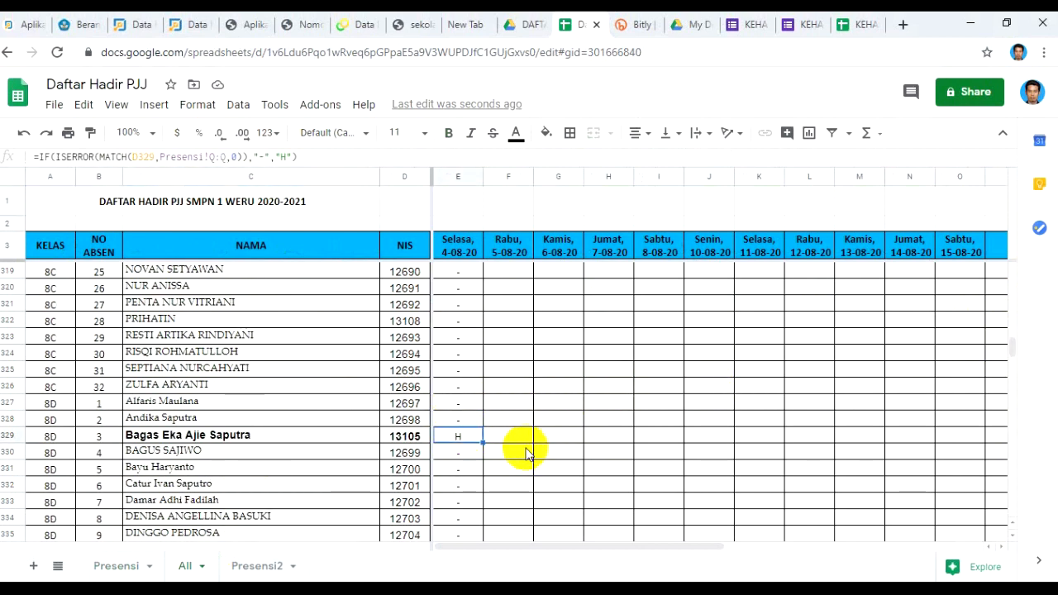
pyautogui.click(409, 437)
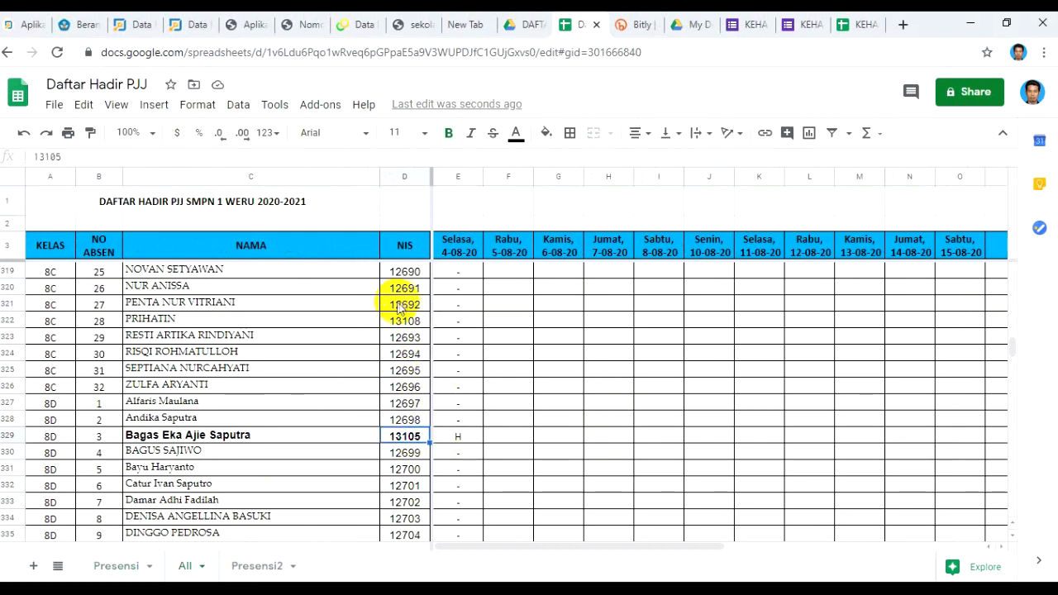
pyautogui.scroll(-3, 397, 441)
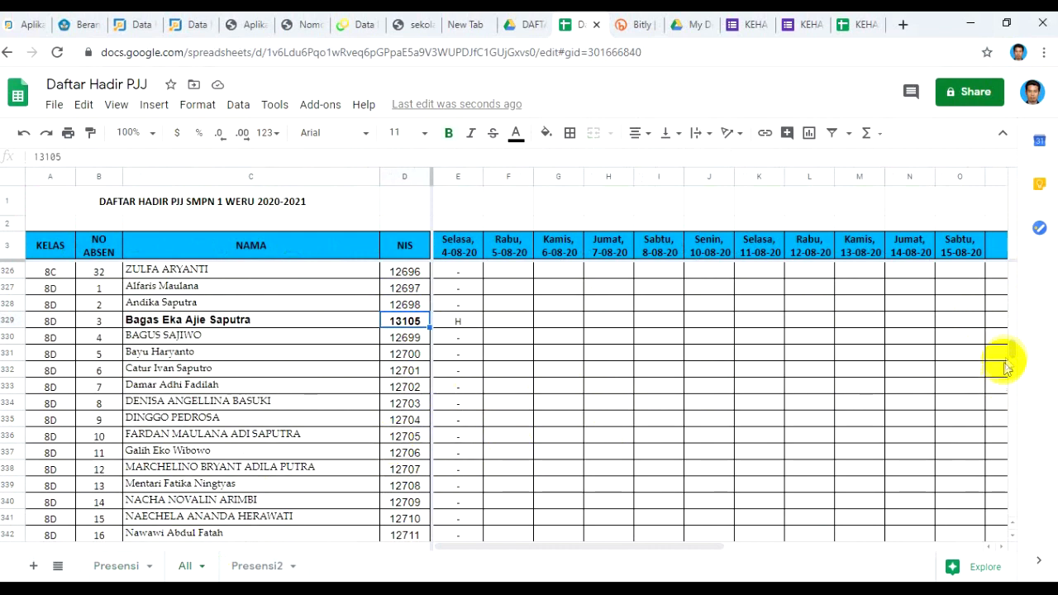
pyautogui.moveTo(1008, 350); pyautogui.dragTo(1008, 260)
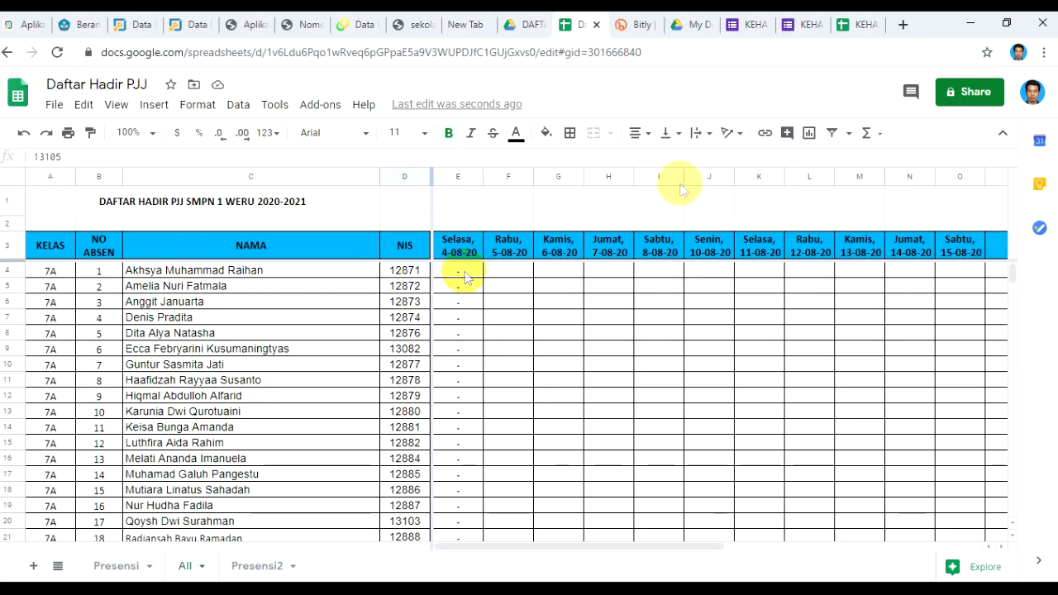
# Submit another response to the KEHADIRAN 4 AGUSTUS 2020 form with the NIS of the second student in class 7A
pyautogui.click(802, 24)
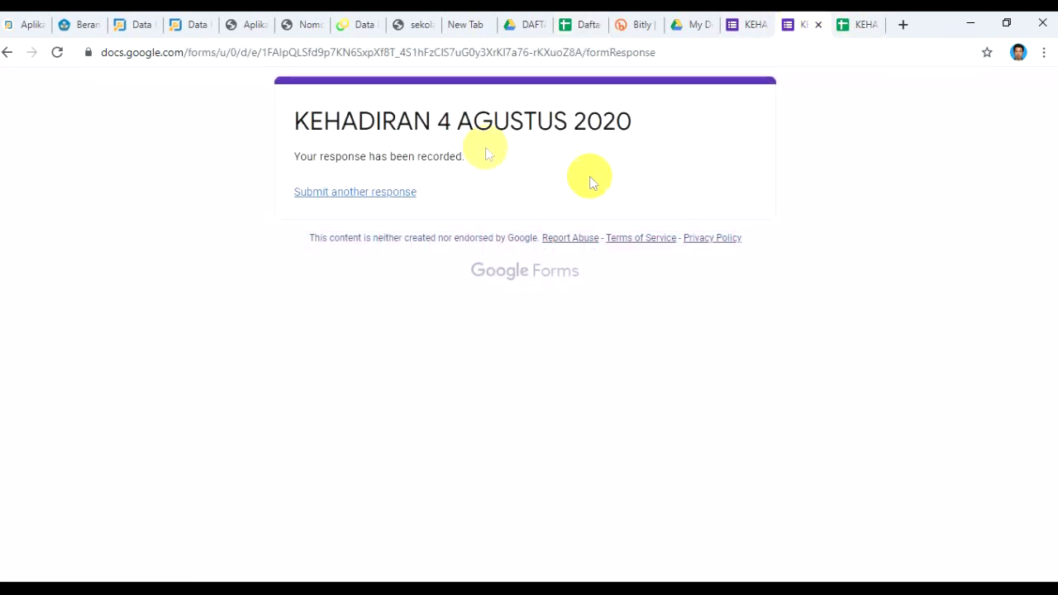
pyautogui.click(386, 194)
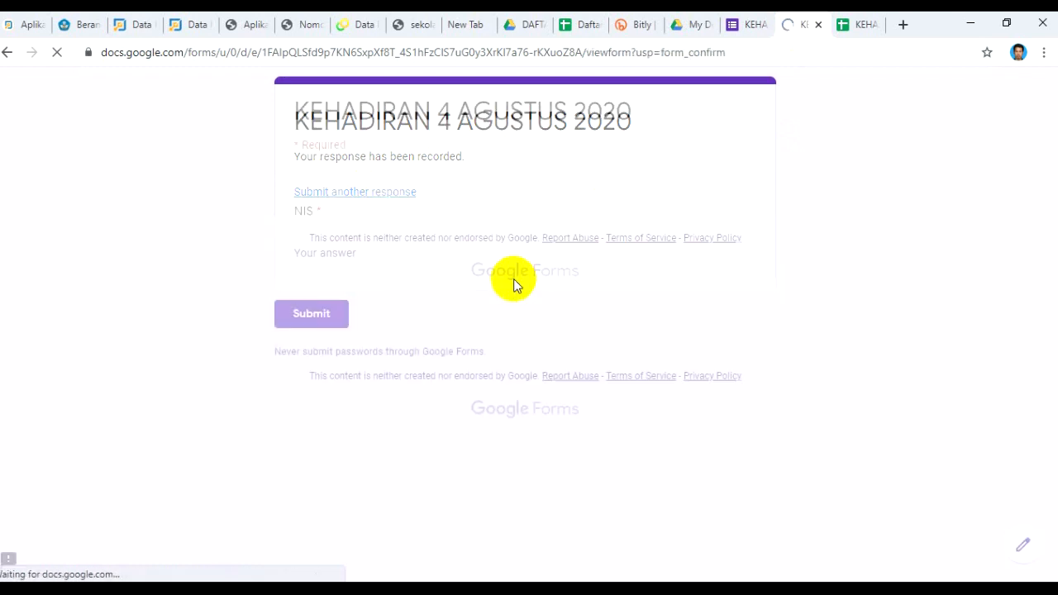
pyautogui.write('12872')
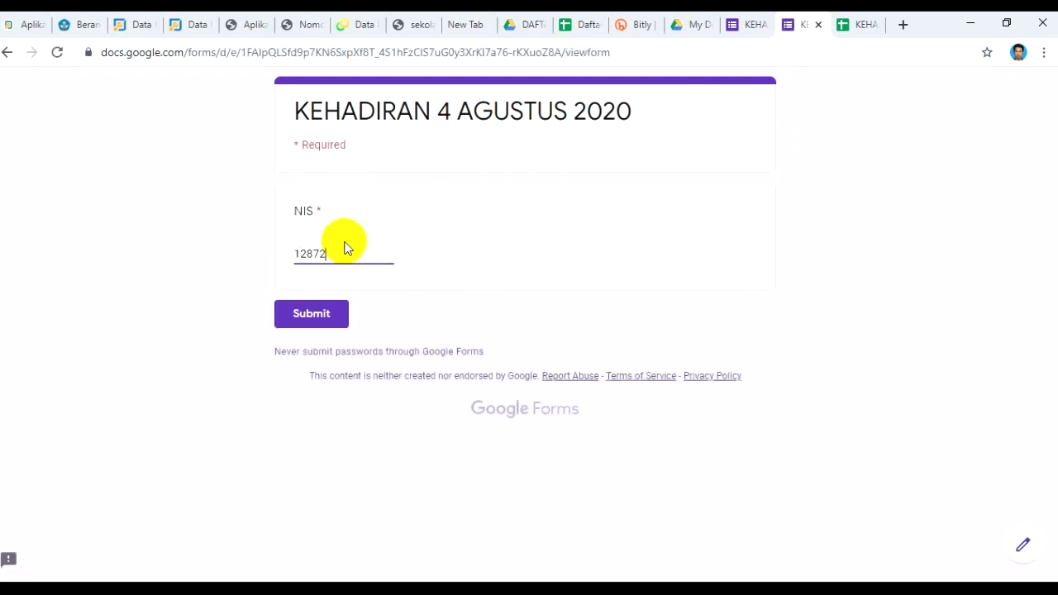
pyautogui.click(324, 311)
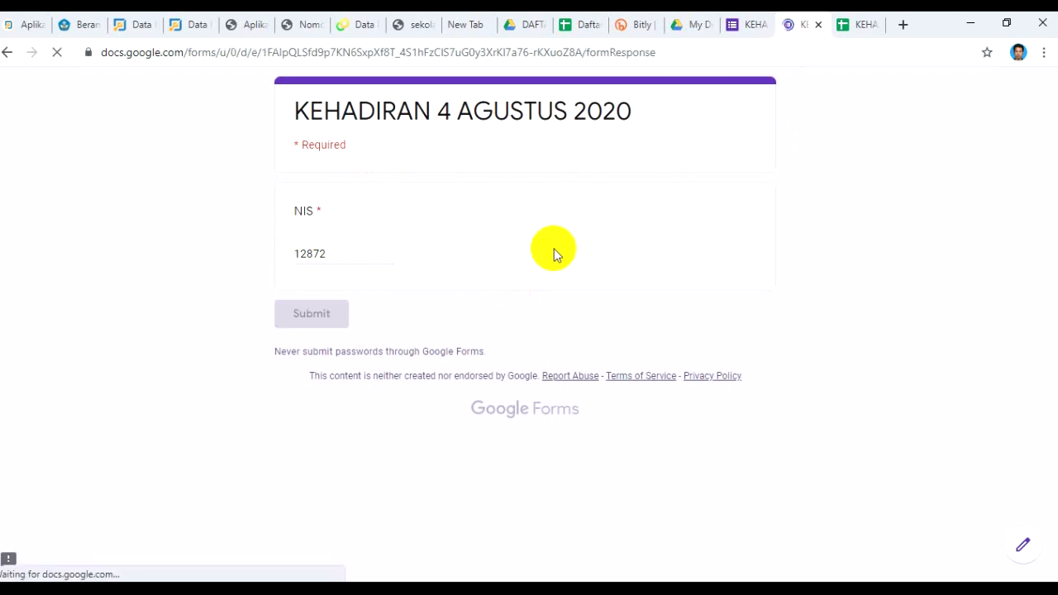
# Check the second entry in the responses spreadsheet, the Presensi recap and the student's 4-08-20 mark in the All sheet, and dismiss the window-size notice
pyautogui.click(849, 29)
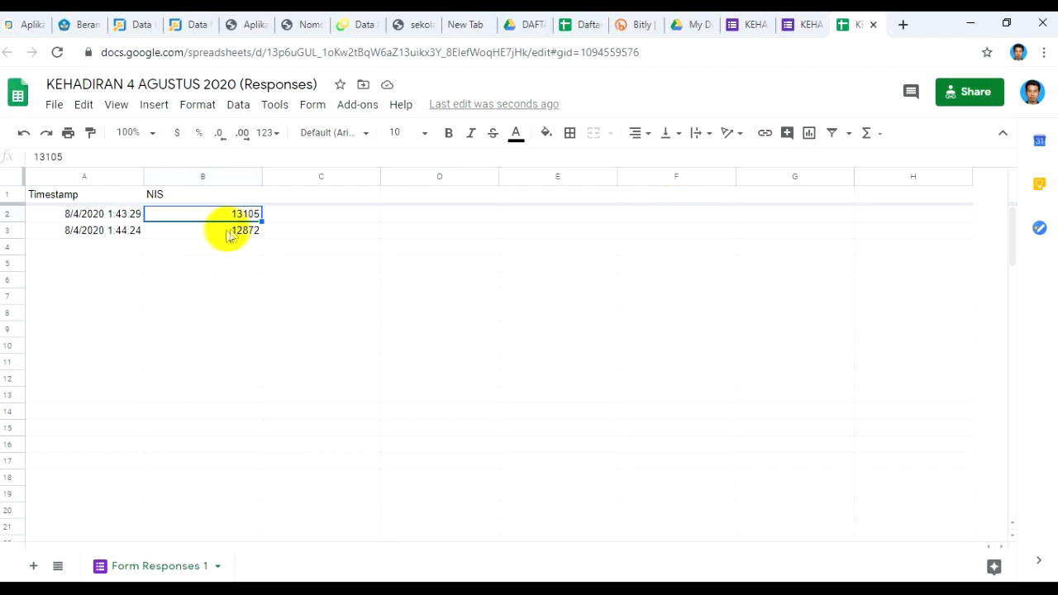
pyautogui.click(583, 24)
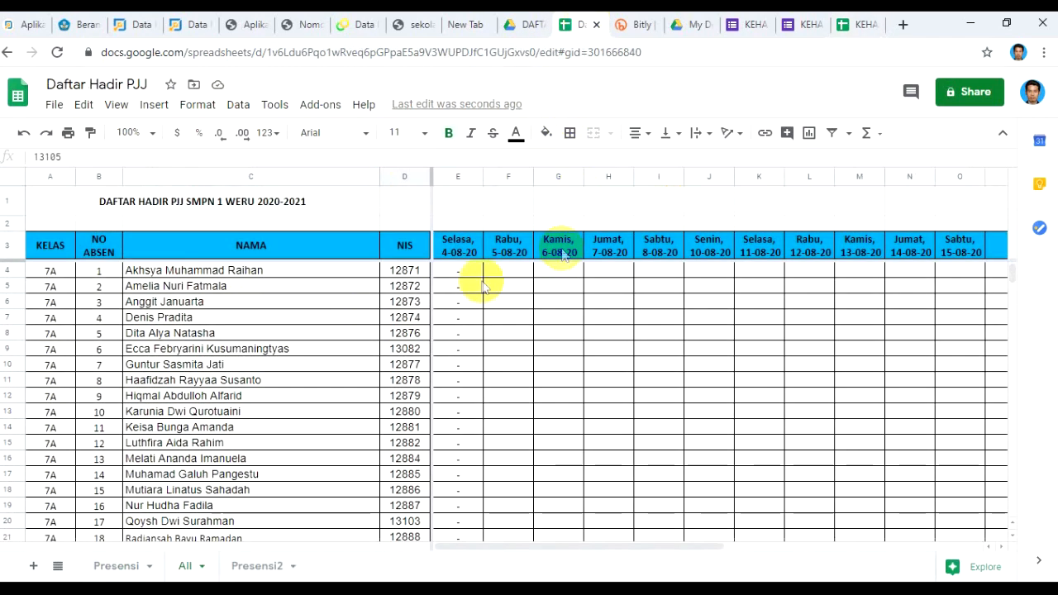
pyautogui.click(116, 565)
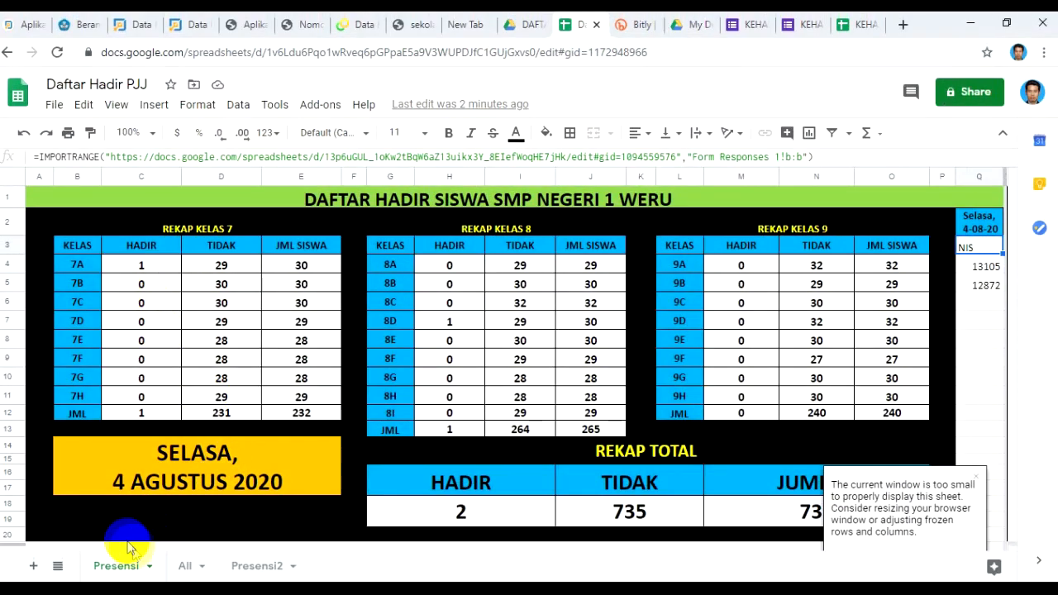
pyautogui.click(176, 566)
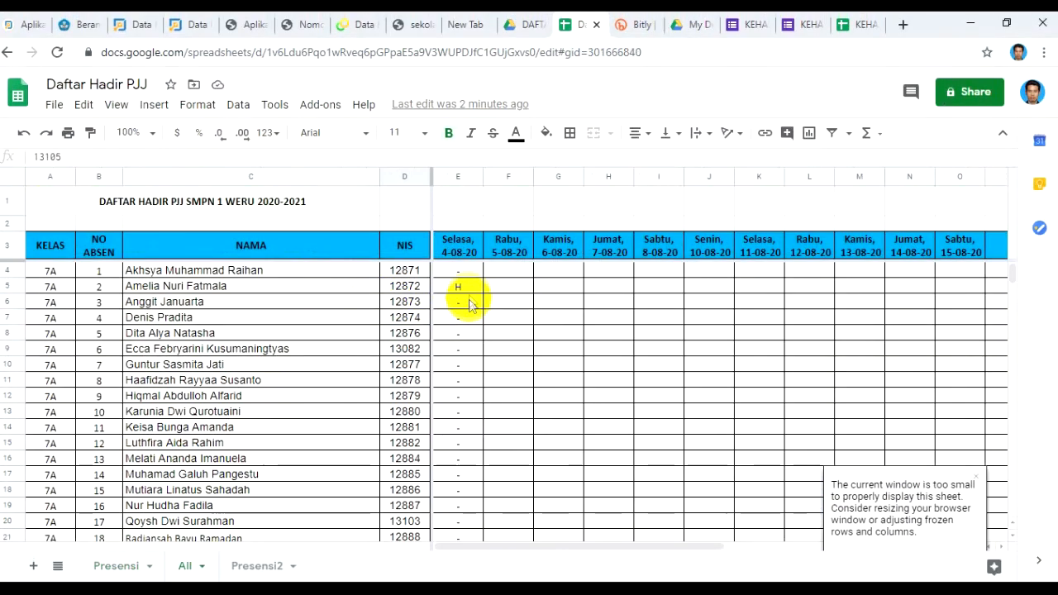
pyautogui.click(471, 287)
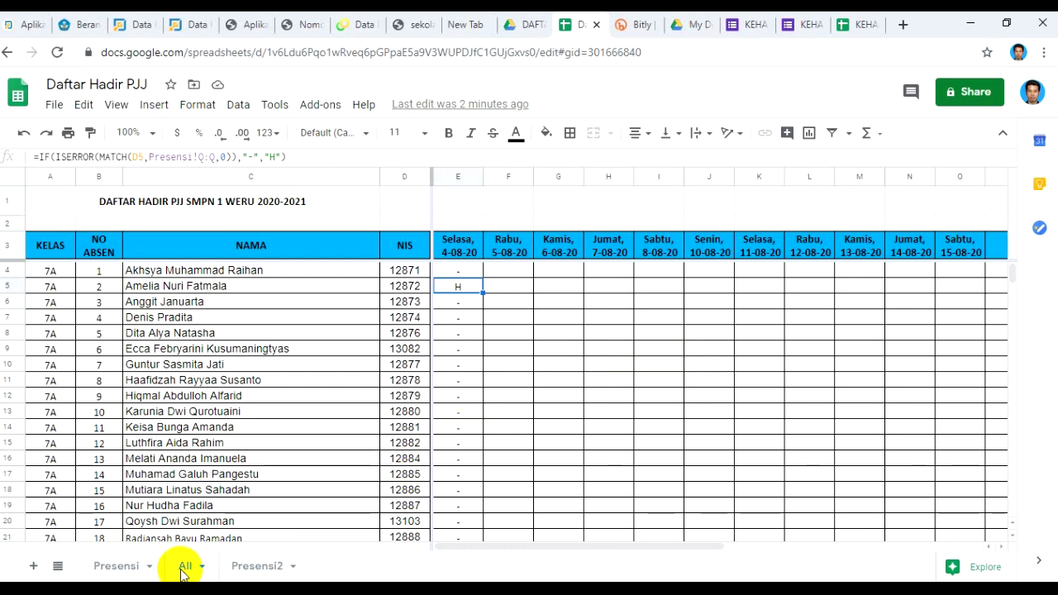
pyautogui.click(116, 566)
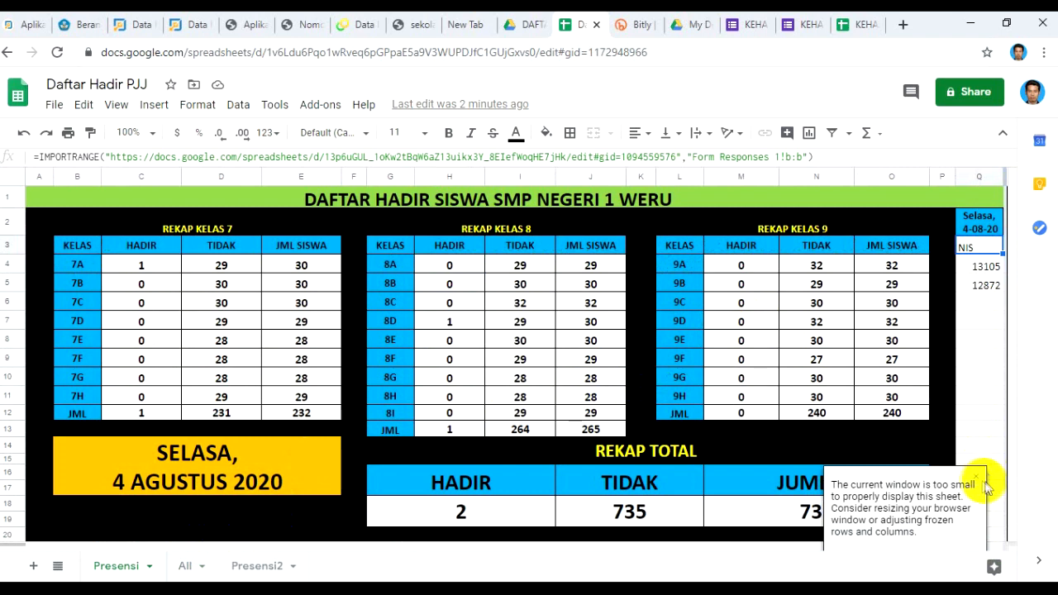
pyautogui.click(977, 481)
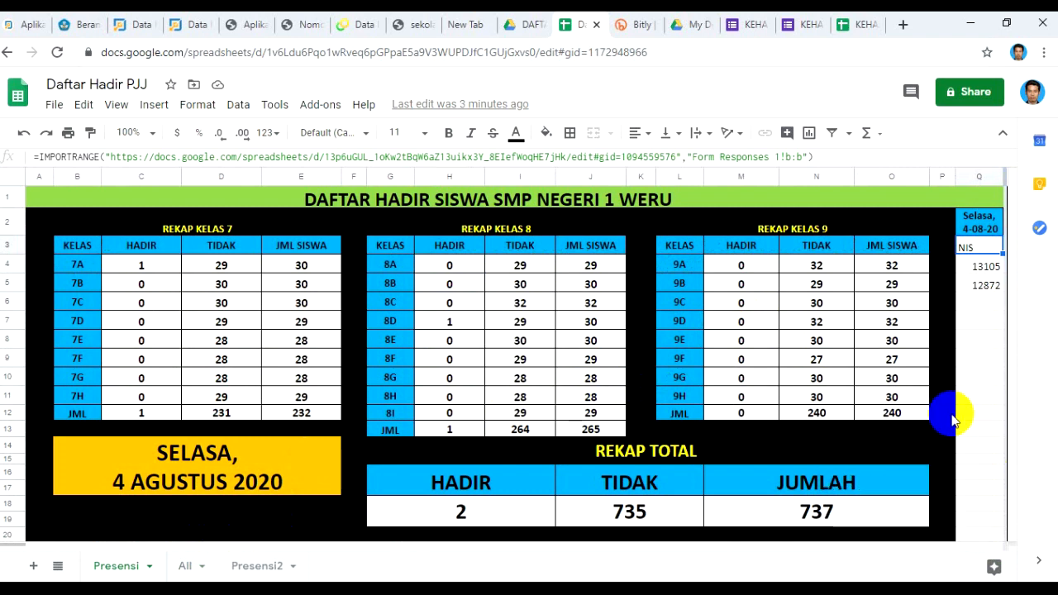